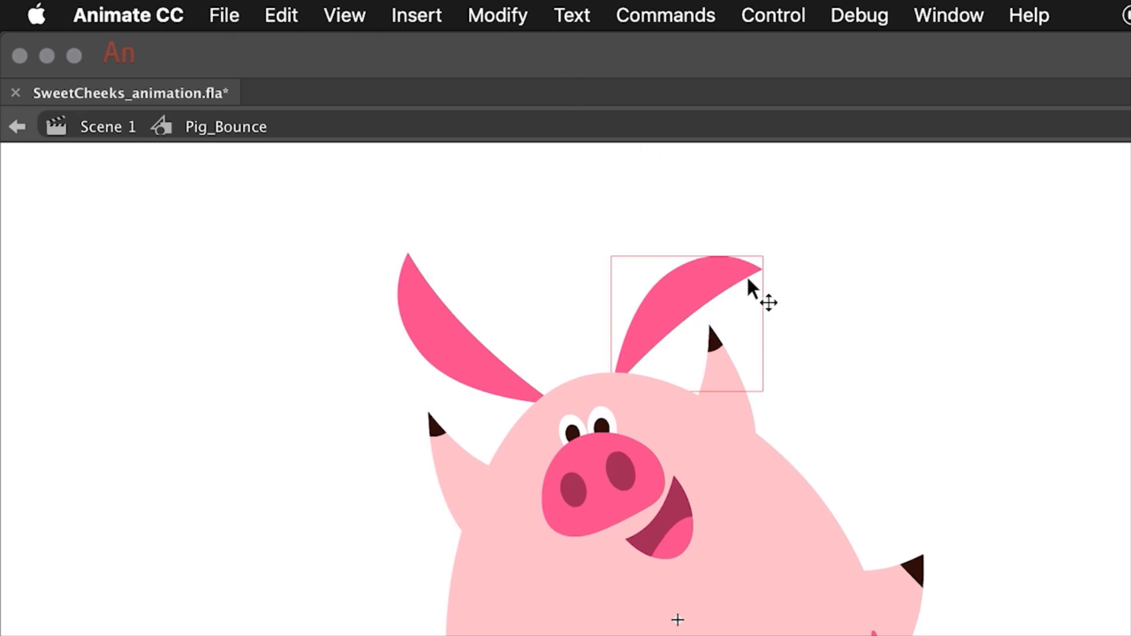
Convert the pig's right-hand ear into a graphic symbol named piggy_ear
{"action": "left_click", "coordinate": [771, 265]}
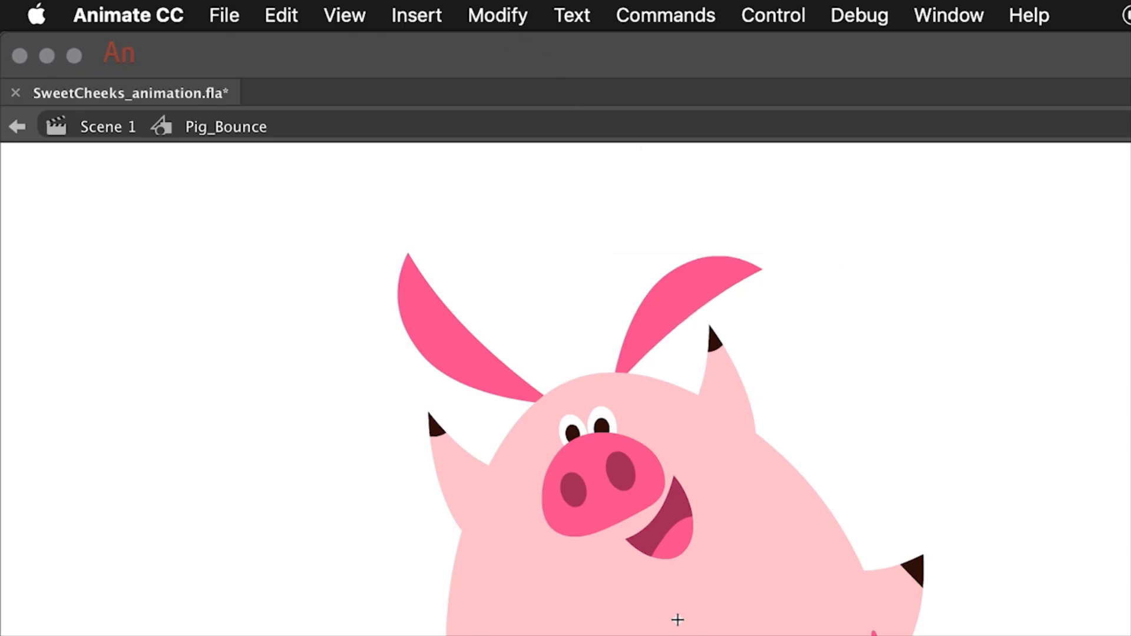
{"action": "left_click", "coordinate": [677, 284]}
{"action": "left_click", "coordinate": [496, 16]}
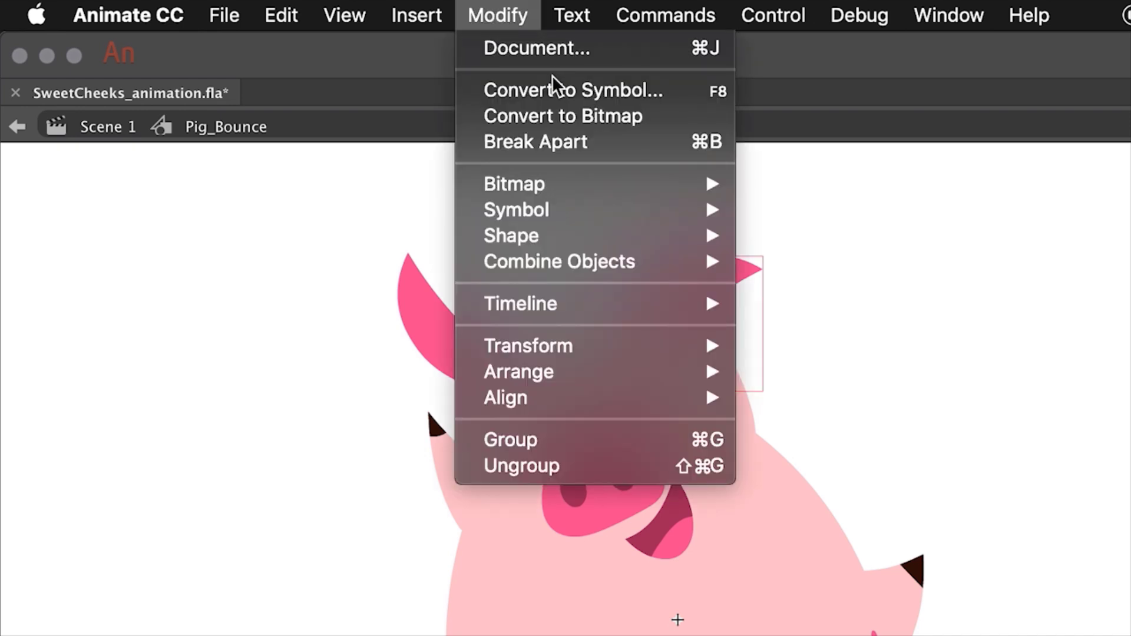
{"action": "left_click", "coordinate": [551, 90]}
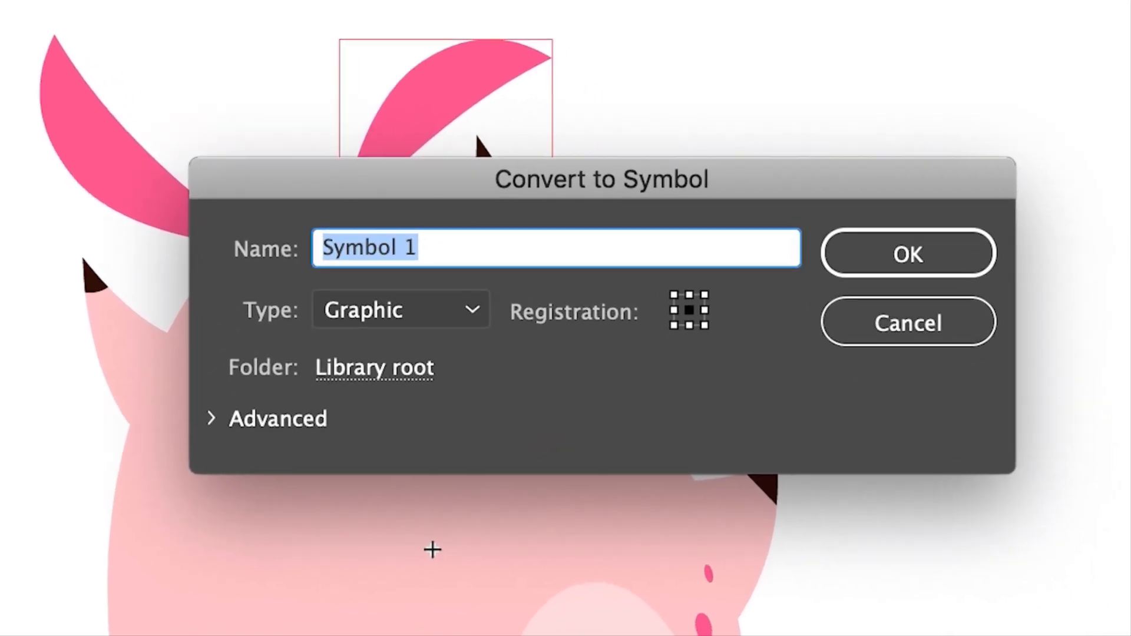
{"action": "type", "text": "pi"}
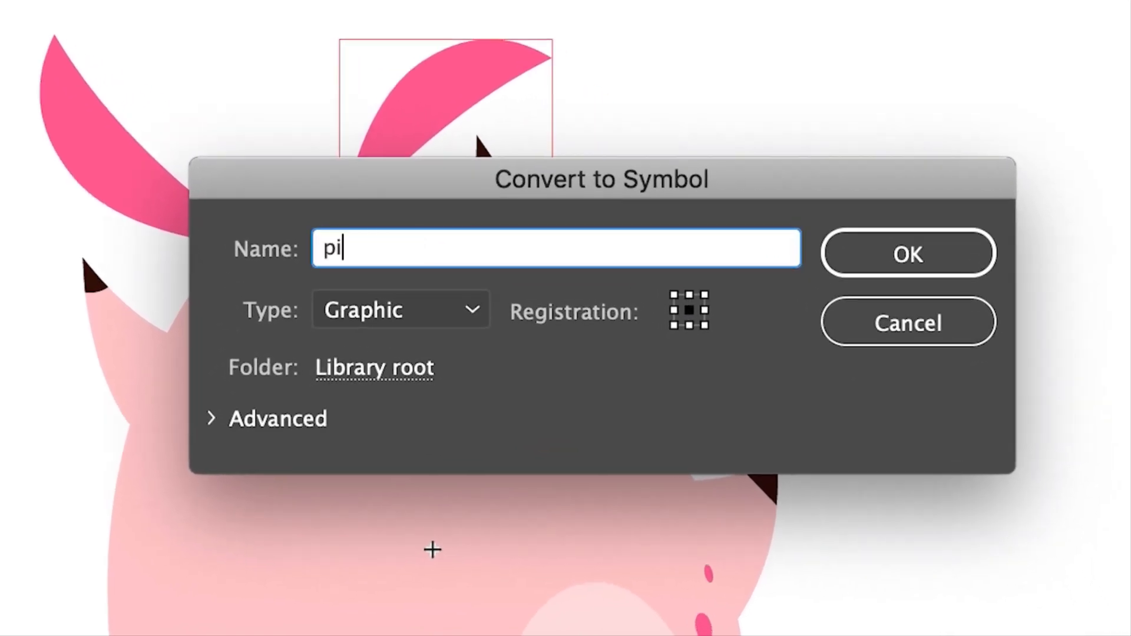
{"action": "type", "text": "ggy_"}
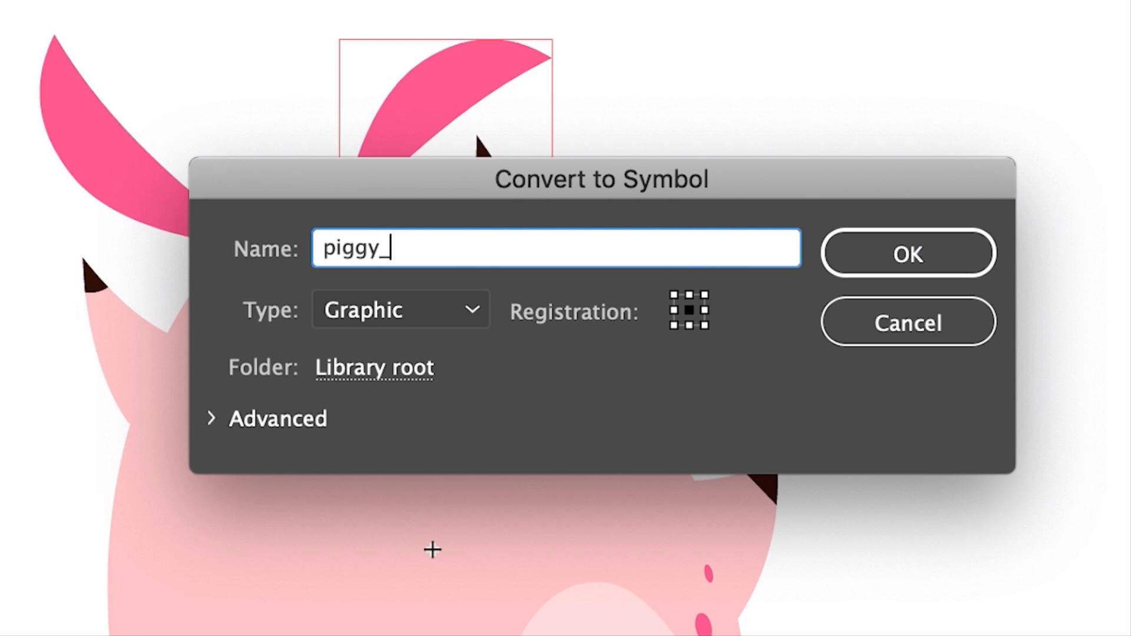
{"action": "type", "text": "ear"}
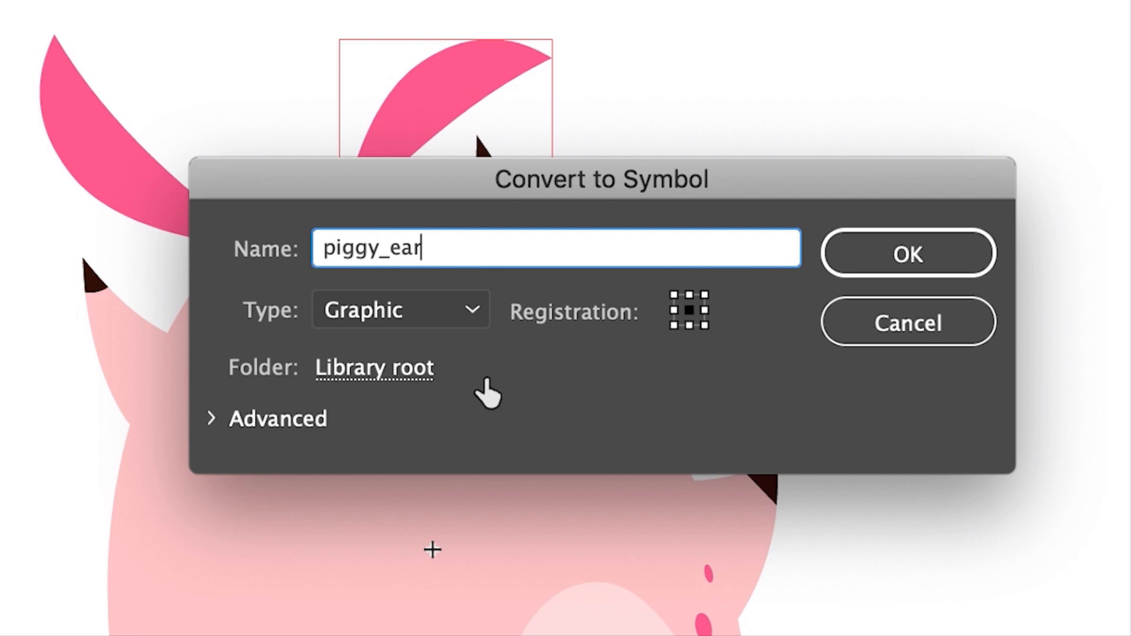
{"action": "left_click", "coordinate": [473, 309]}
{"action": "left_click", "coordinate": [458, 436]}
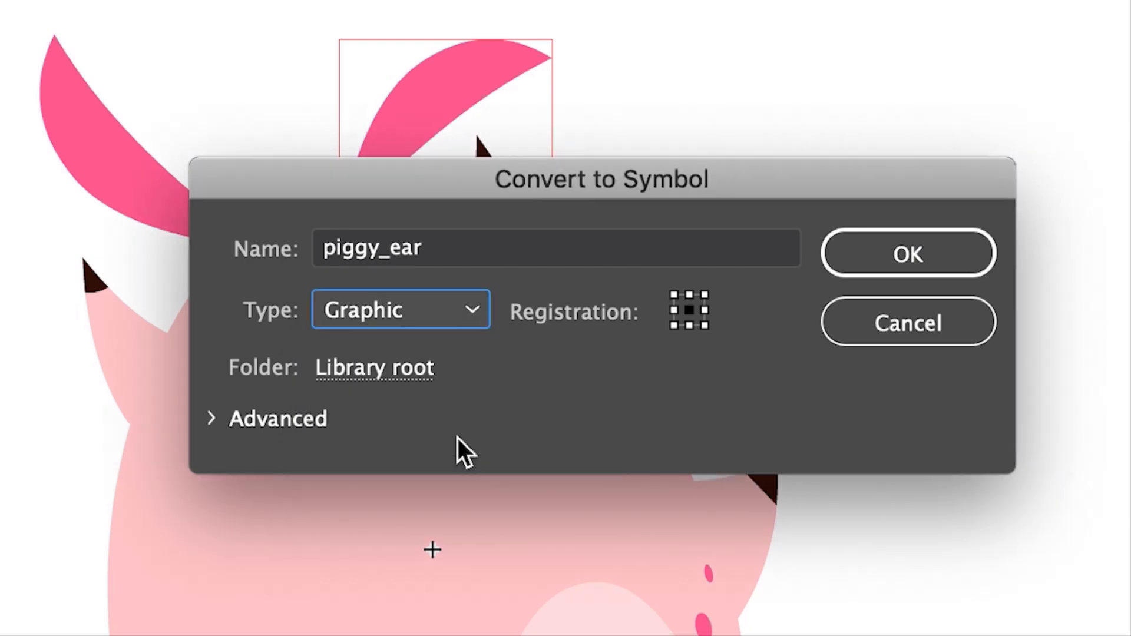
{"action": "left_click", "coordinate": [914, 259]}
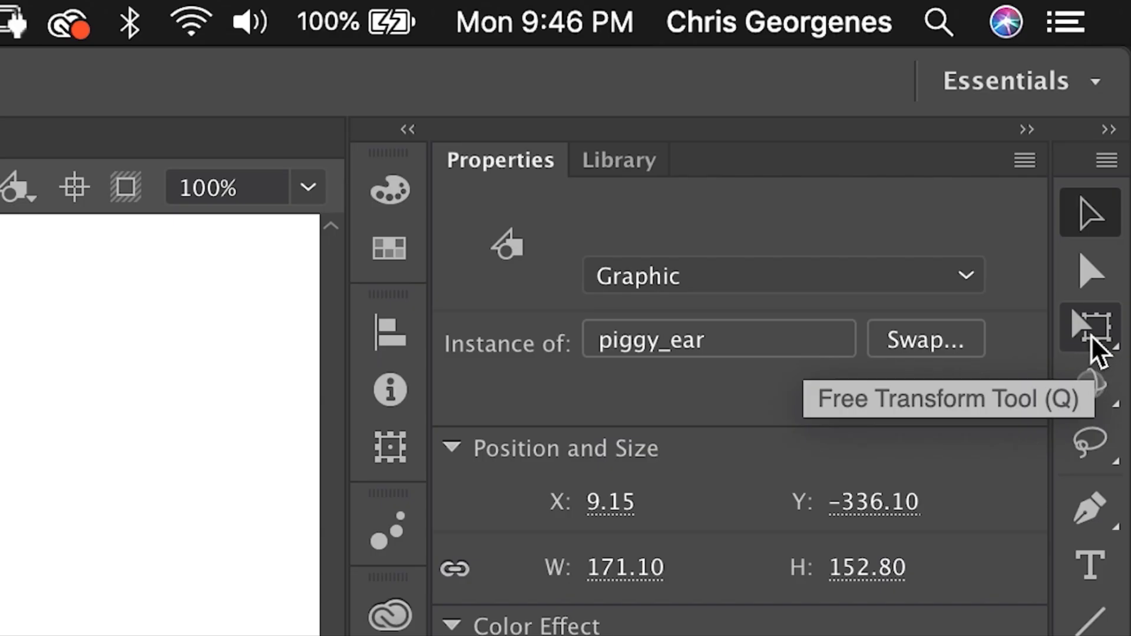
With Free Transform, move the piggy_ear instance's transformation point to the ear's base and rotate the ear around it
{"action": "left_click", "coordinate": [1091, 334]}
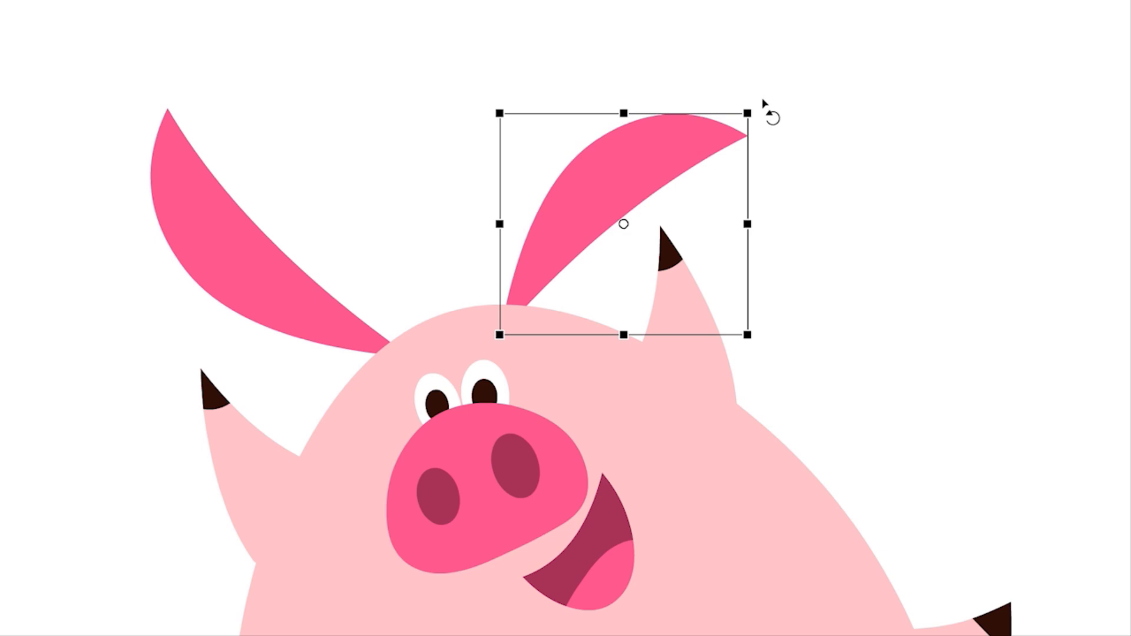
{"action": "left_click_drag", "start_coordinate": [764, 103], "coordinate": [741, 192]}
{"action": "left_click_drag", "start_coordinate": [749, 112], "coordinate": [735, 177]}
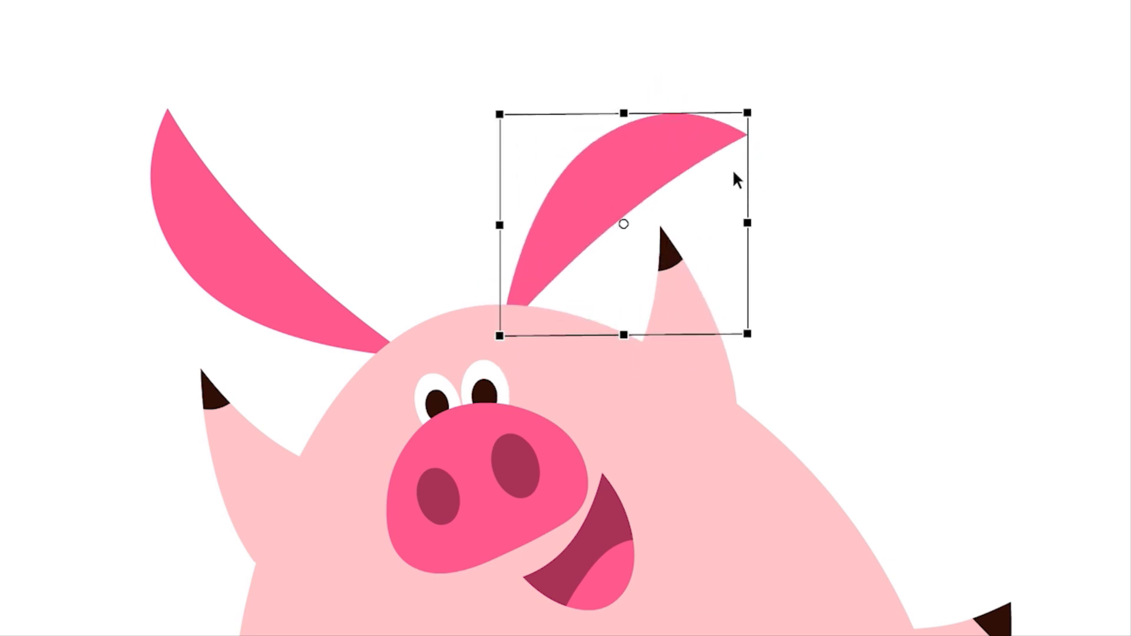
{"action": "left_click_drag", "start_coordinate": [698, 112], "coordinate": [721, 101]}
{"action": "left_click_drag", "start_coordinate": [765, 124], "coordinate": [720, 150]}
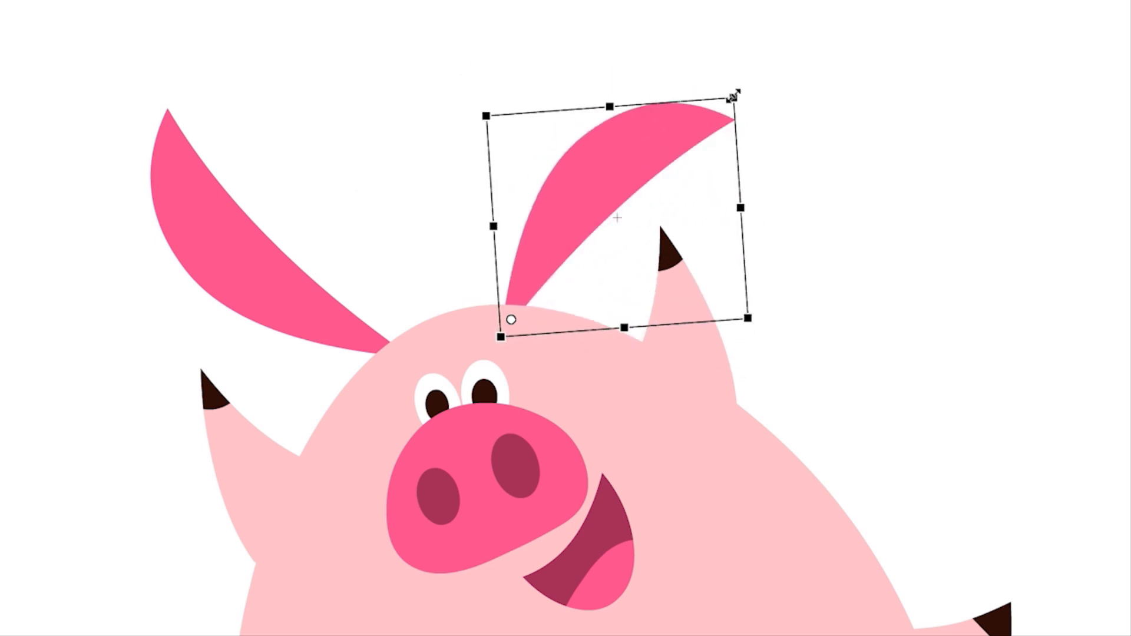
{"action": "mouse_move", "coordinate": [734, 95]}
{"action": "left_mouse_down"}
{"action": "mouse_move", "coordinate": [743, 70]}
{"action": "mouse_move", "coordinate": [717, 97]}
{"action": "mouse_move", "coordinate": [726, 93]}
{"action": "left_mouse_up"}
{"action": "left_click_drag", "start_coordinate": [730, 141], "coordinate": [583, 95]}
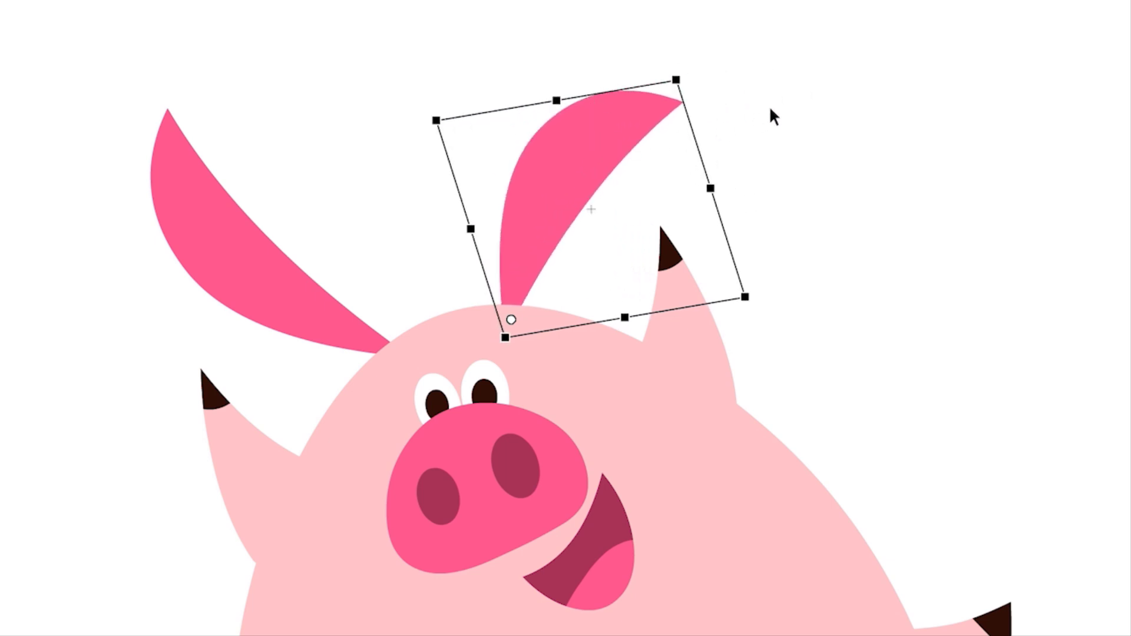
{"action": "left_click_drag", "start_coordinate": [770, 109], "coordinate": [756, 132]}
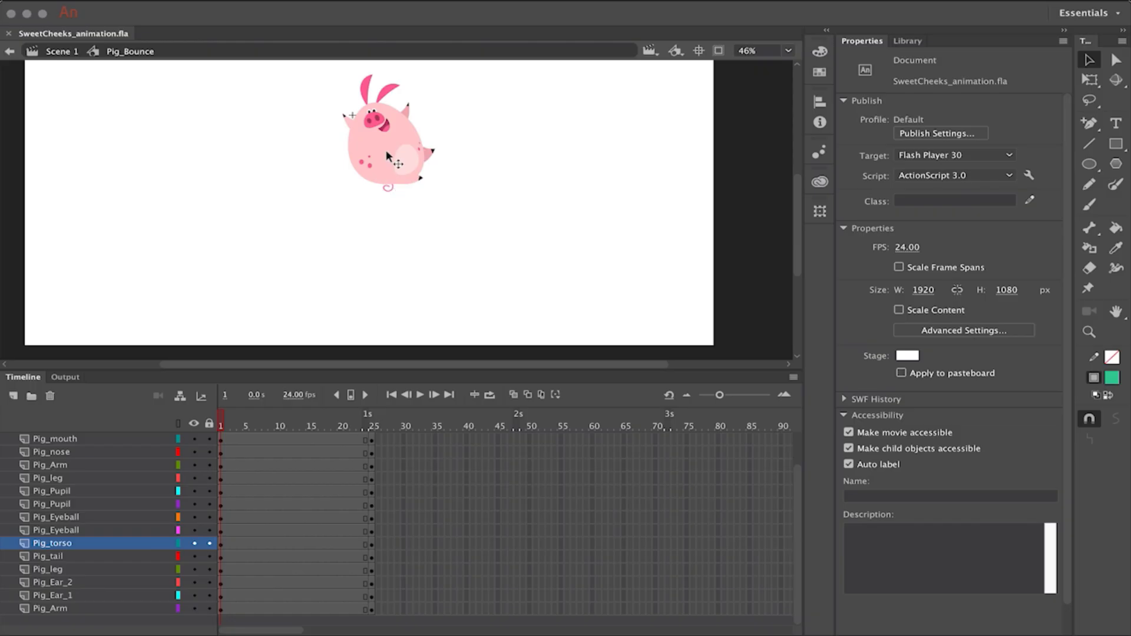
Move the pig's torso straight down below the stage on frame 1 and create classic tweens across all layers
{"action": "left_click", "coordinate": [385, 142]}
{"action": "left_click_drag", "start_coordinate": [384, 155], "coordinate": [387, 480]}
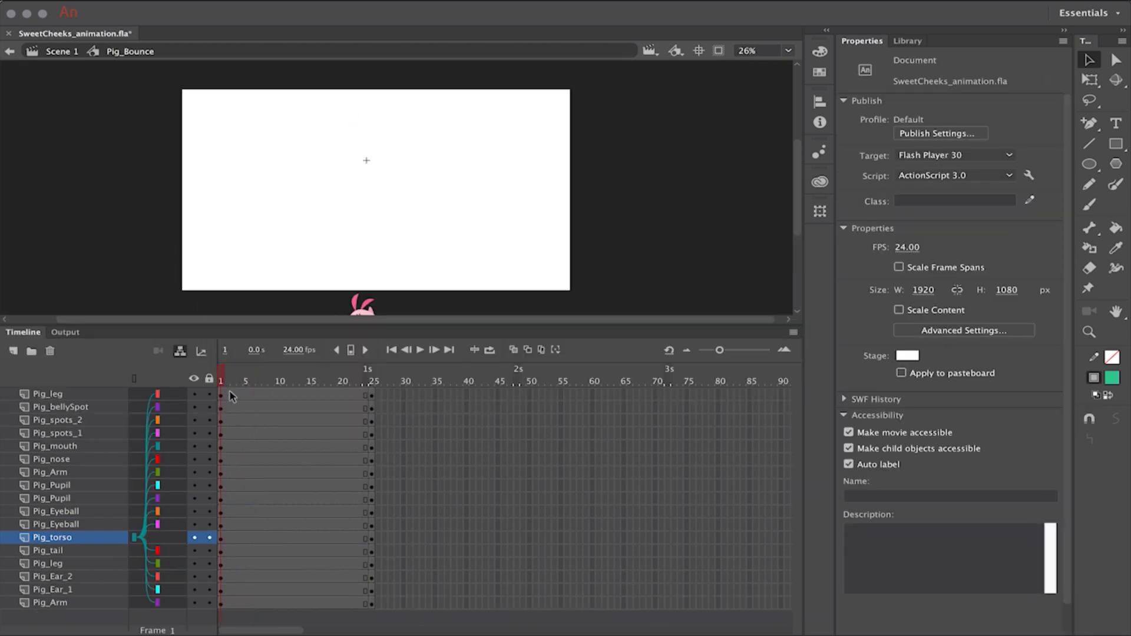
{"action": "left_click_drag", "start_coordinate": [233, 396], "coordinate": [334, 604]}
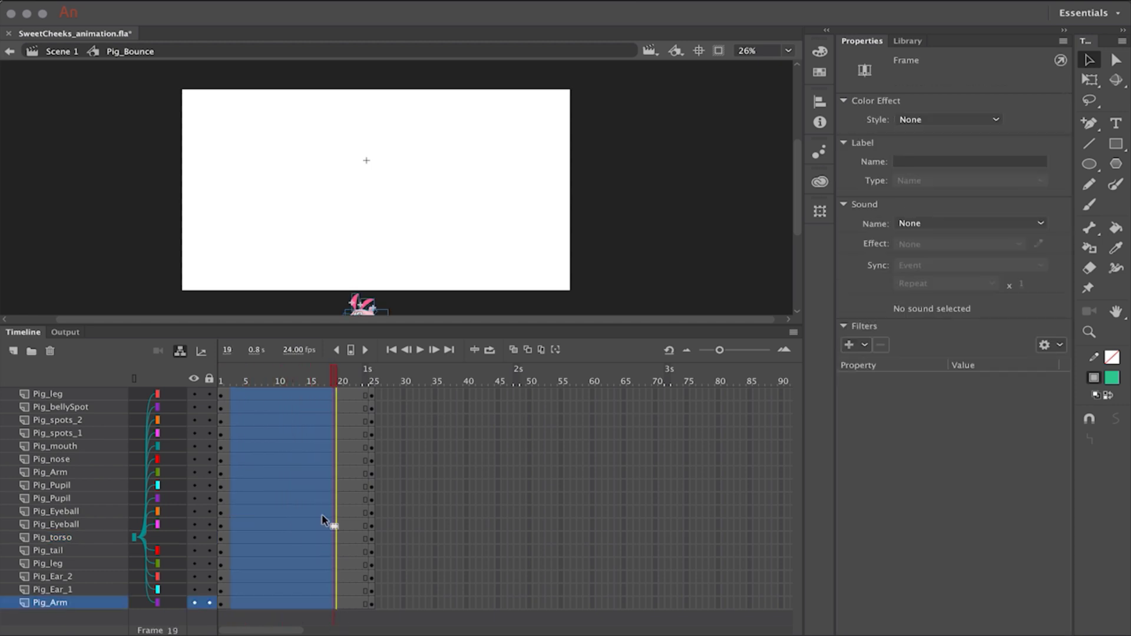
{"action": "right_click", "coordinate": [277, 420]}
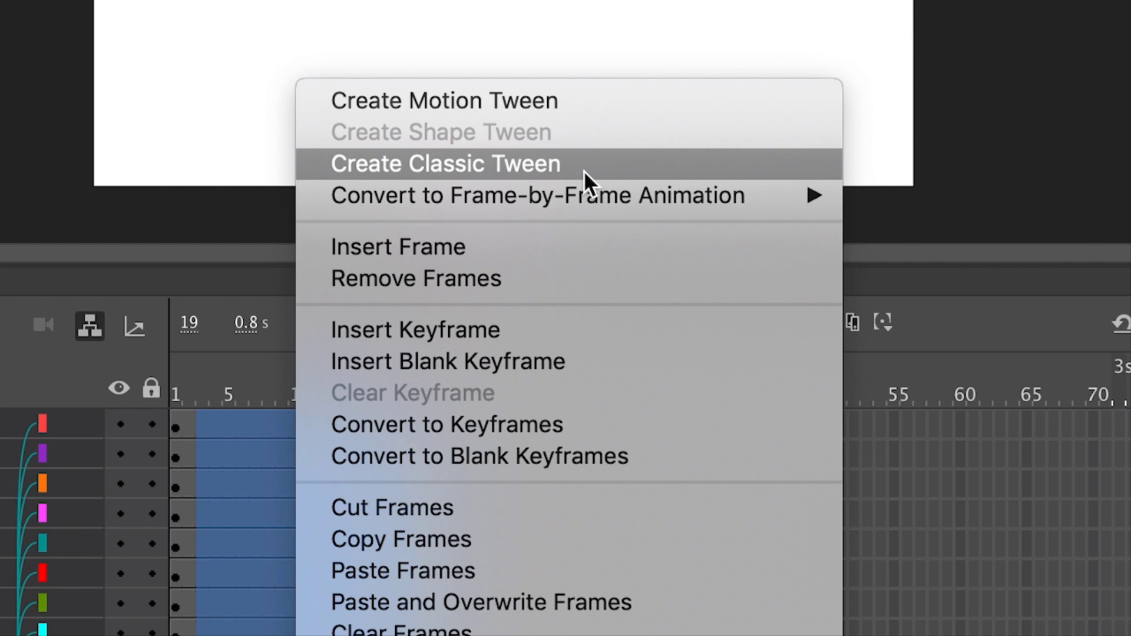
{"action": "left_click", "coordinate": [585, 167]}
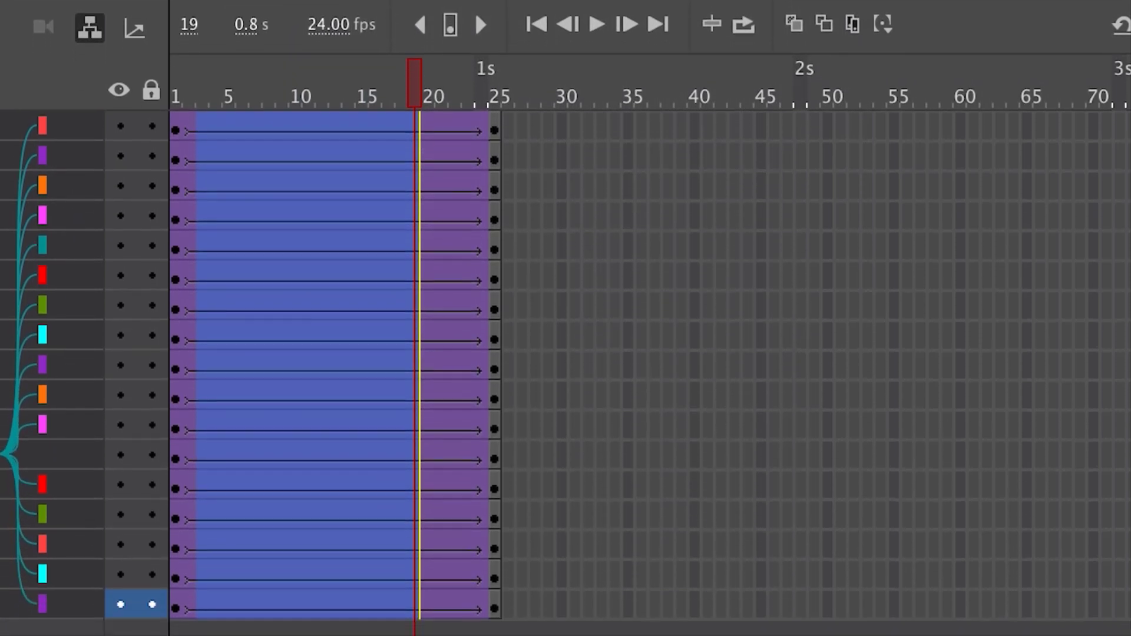
Set the easing of all selected tweens to the Cubic preset of Ease Out
{"action": "left_click", "coordinate": [1123, 171]}
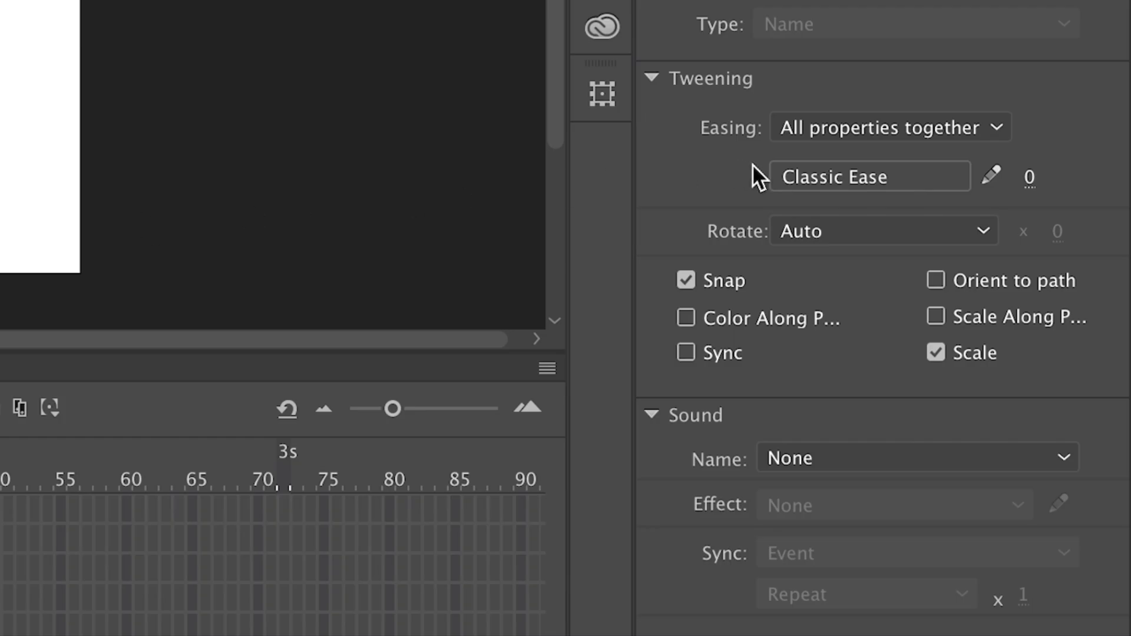
{"action": "left_click", "coordinate": [777, 177]}
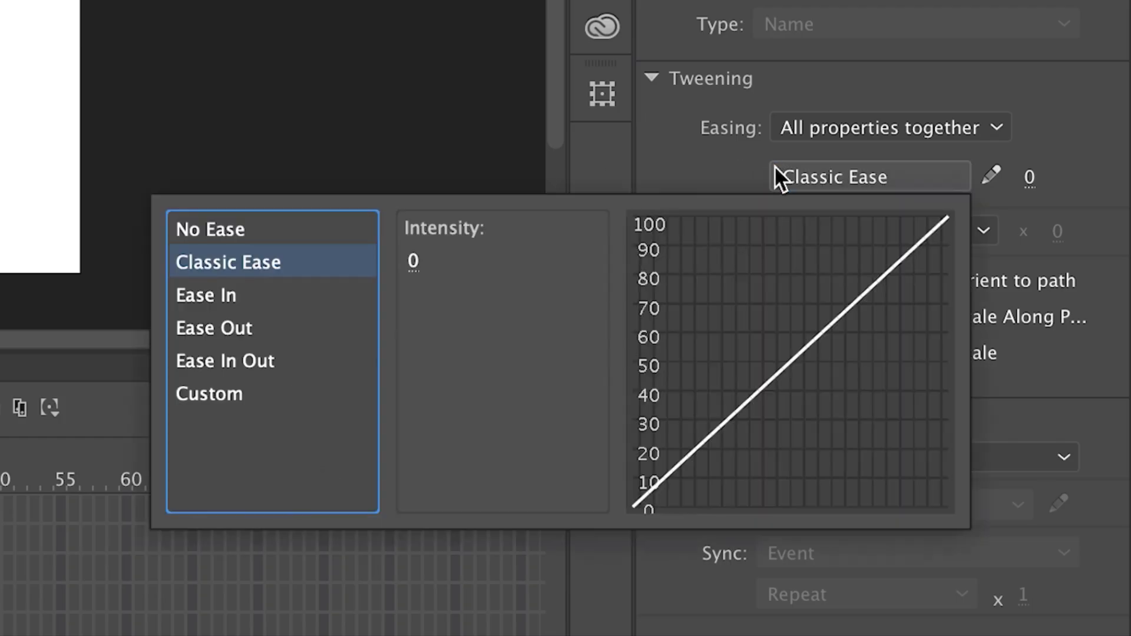
{"action": "left_click", "coordinate": [247, 327]}
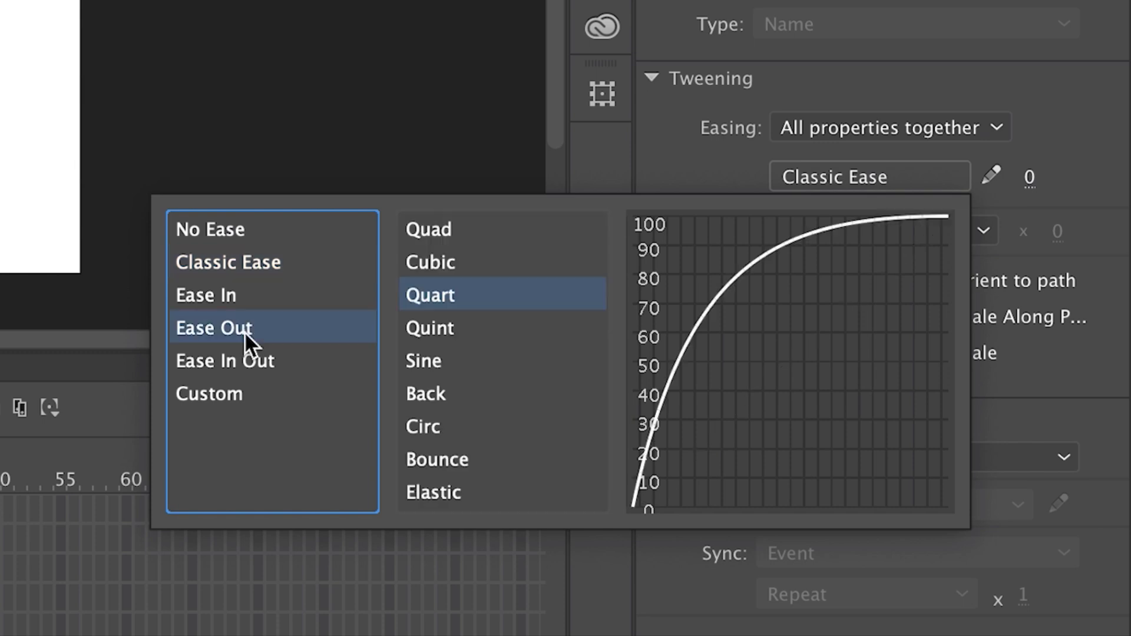
{"action": "left_click", "coordinate": [430, 261]}
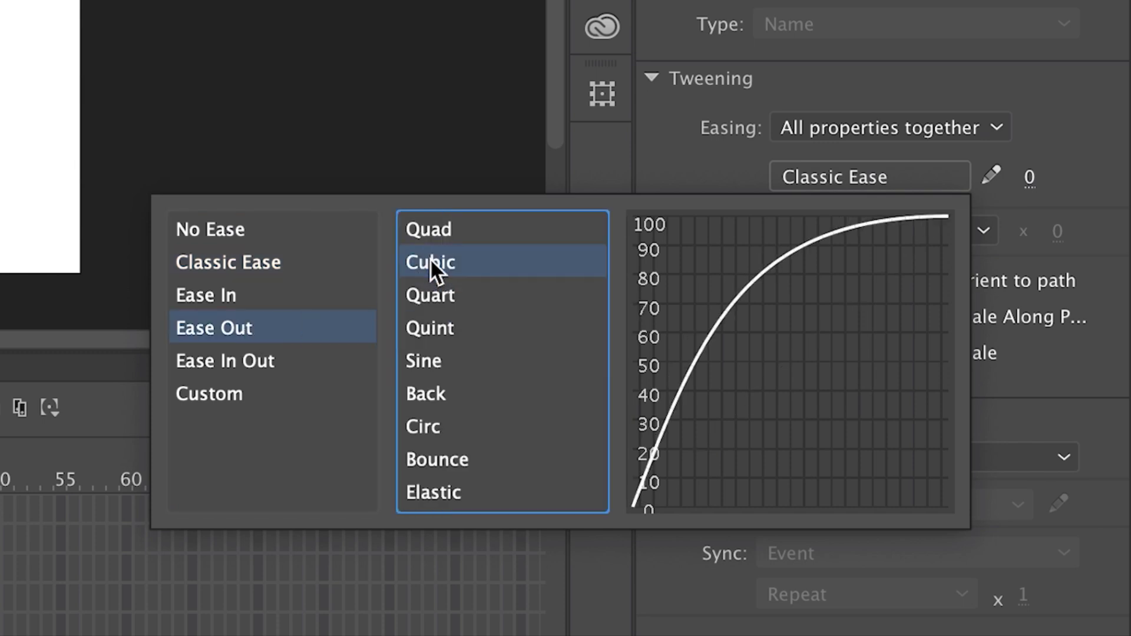
{"action": "double_click", "coordinate": [431, 260]}
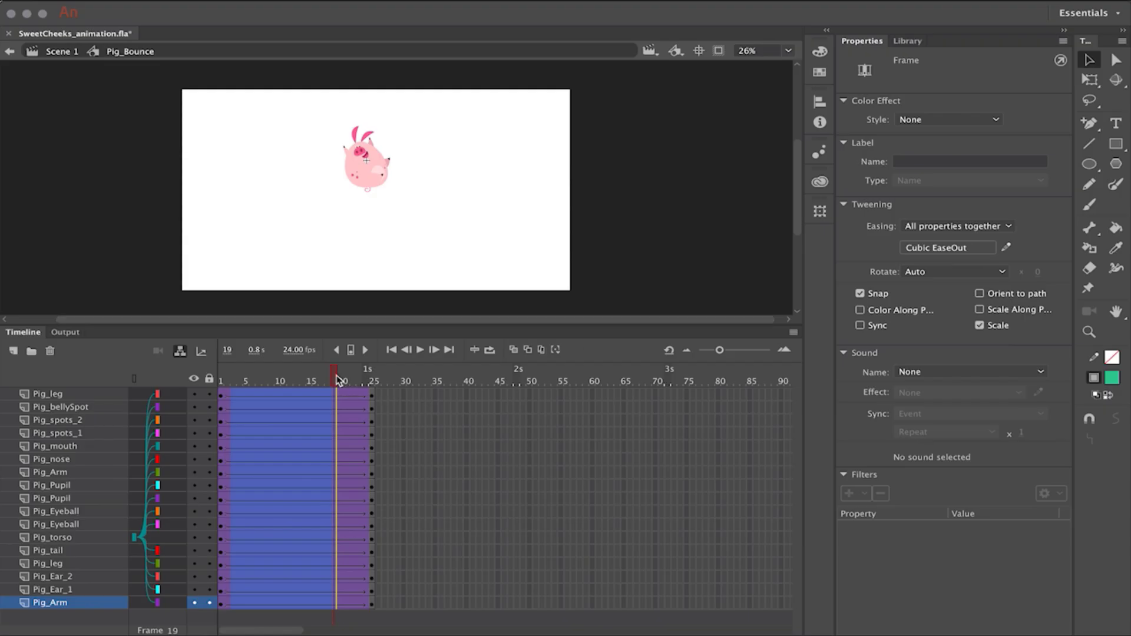
Play the animation from frame 1 several times and scrub through it to review the pig's jump
{"action": "left_click_drag", "start_coordinate": [337, 379], "coordinate": [207, 398]}
{"action": "key", "text": "Return"}
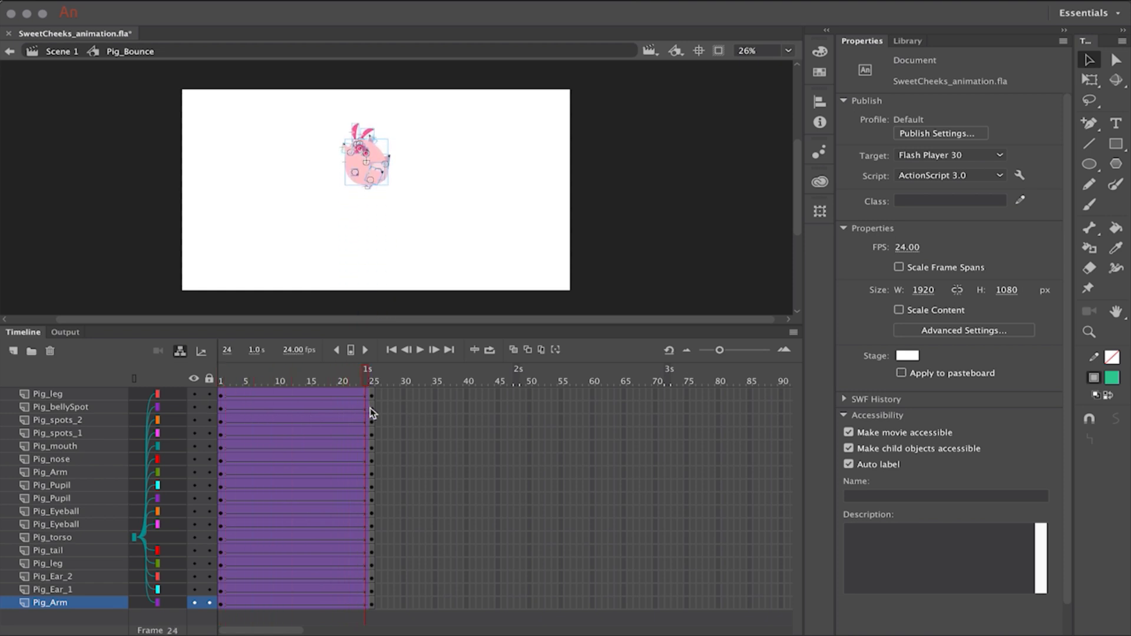
{"action": "key", "text": "Return"}
{"action": "left_click_drag", "start_coordinate": [276, 424], "coordinate": [202, 430]}
{"action": "key", "text": "Return"}
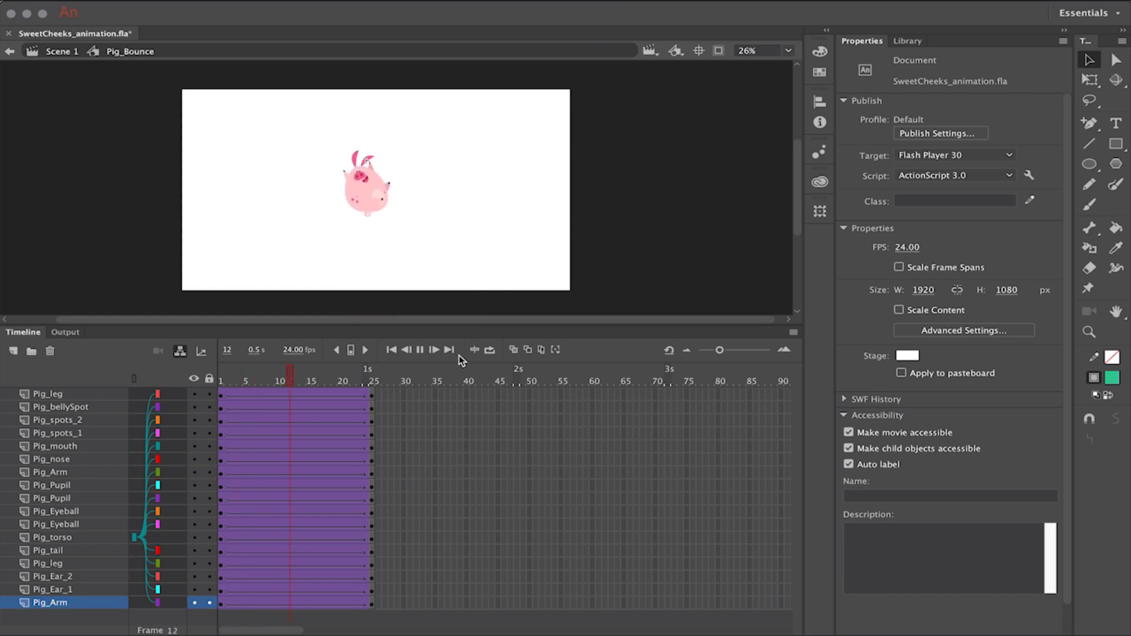
{"action": "left_click_drag", "start_coordinate": [355, 367], "coordinate": [214, 382]}
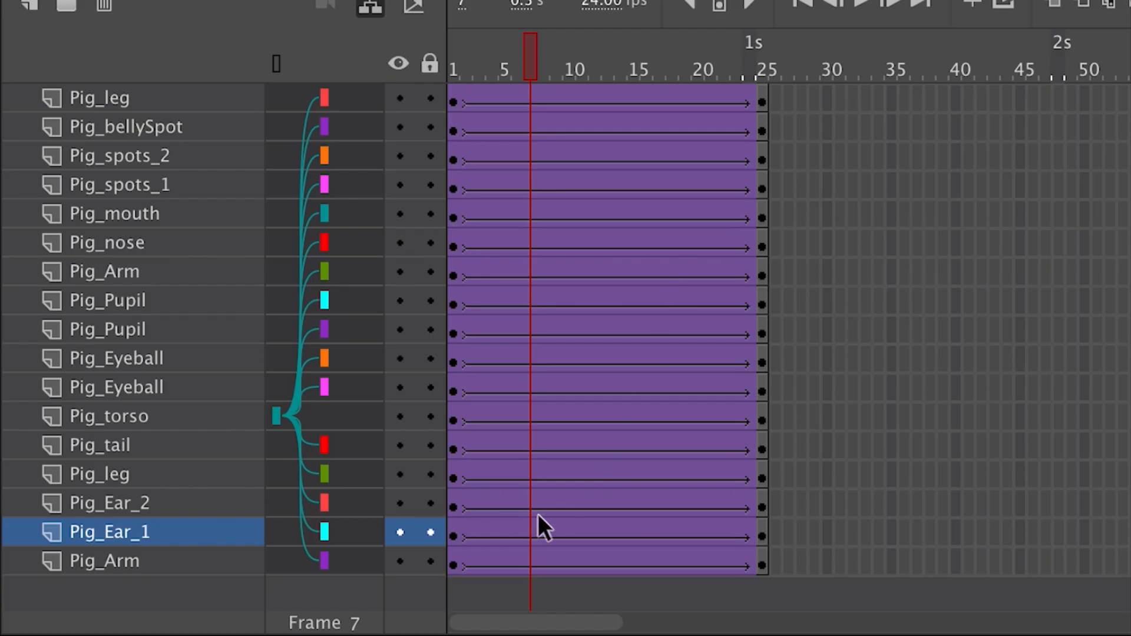
Insert keyframes at frame 7 on the Pig_Ear_1 and Pig_Ear_2 layers
{"action": "left_click", "coordinate": [534, 530]}
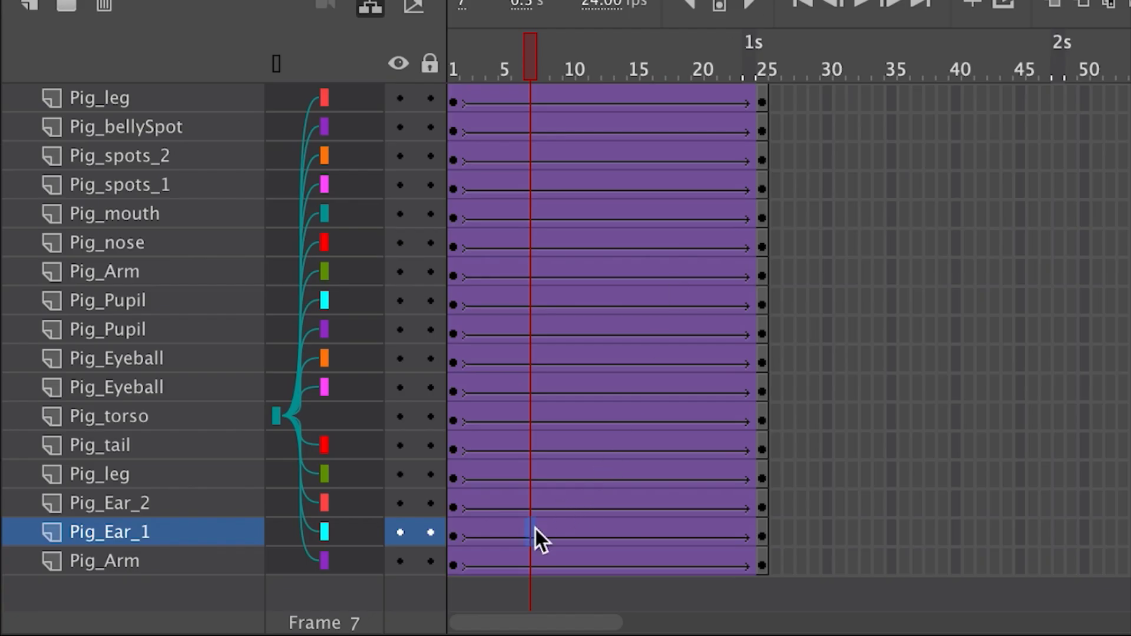
{"action": "left_click", "coordinate": [532, 557]}
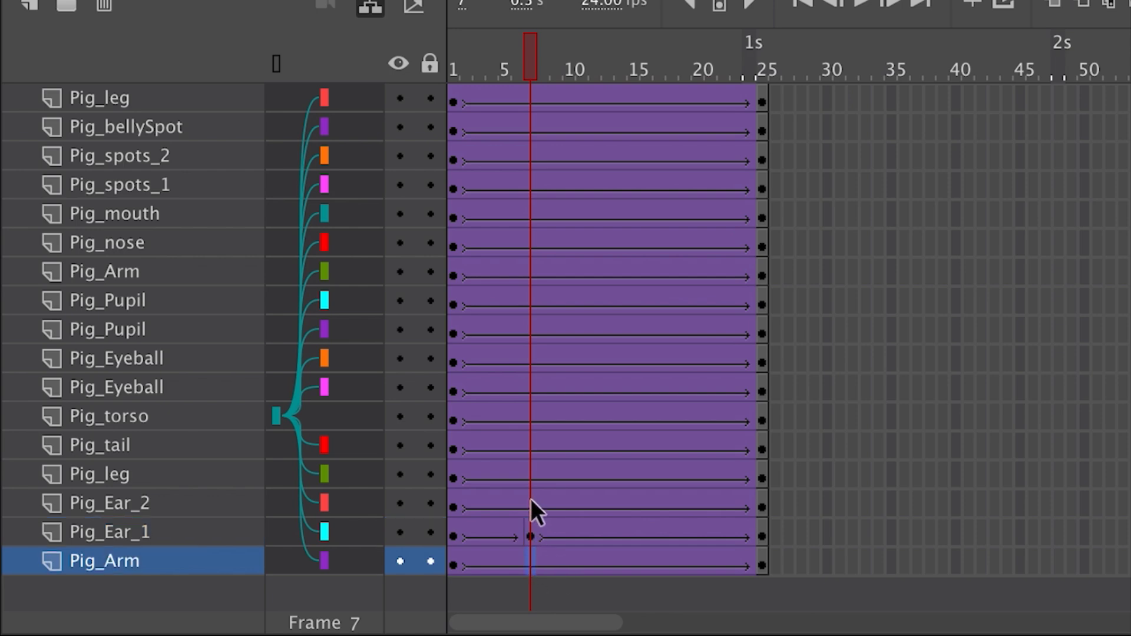
{"action": "left_click", "coordinate": [532, 502]}
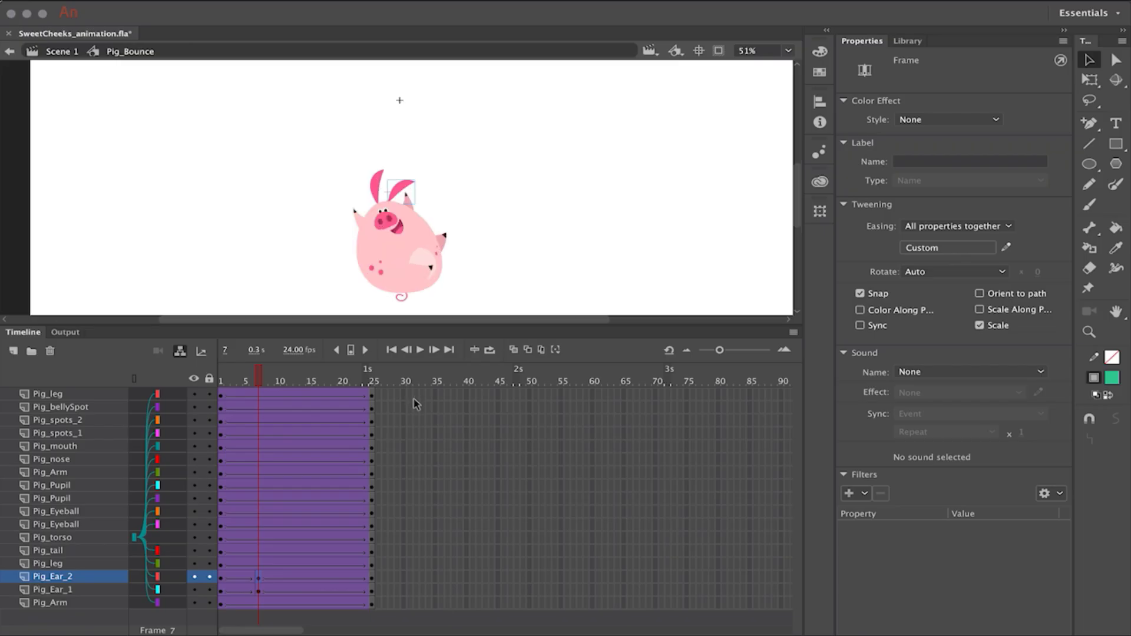
On frame 7, rotate both pig ears outward and down around their bases so they droop beside the head
{"action": "key", "text": "super+equal"}
{"action": "key", "text": "super+equal"}
{"action": "left_click_drag", "start_coordinate": [457, 334], "coordinate": [459, 479]}
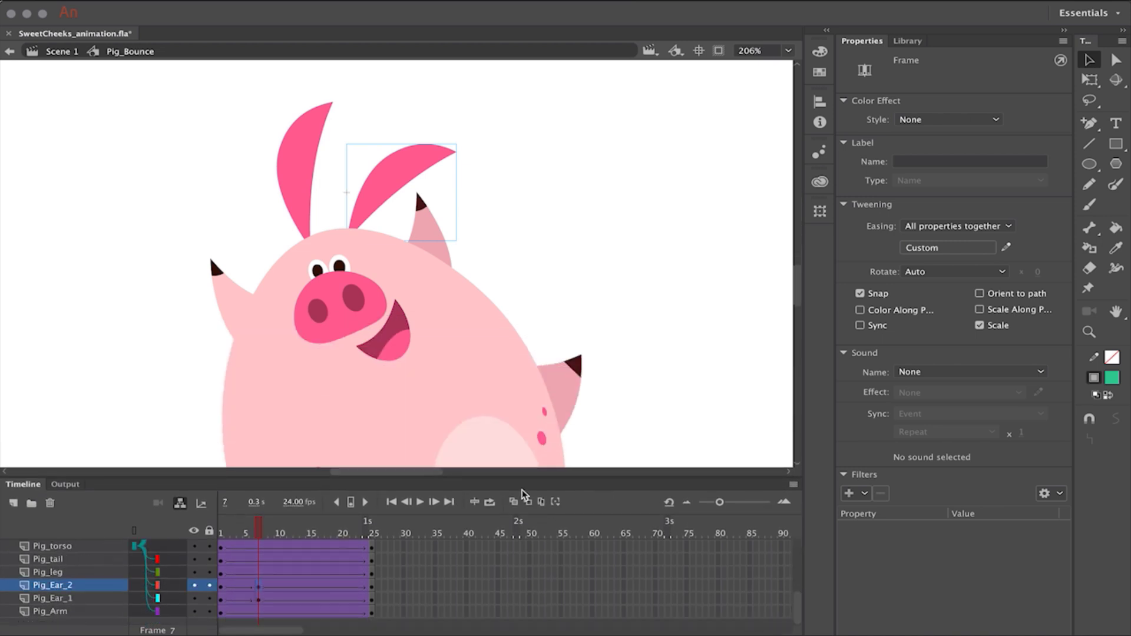
{"action": "left_click", "coordinate": [308, 140]}
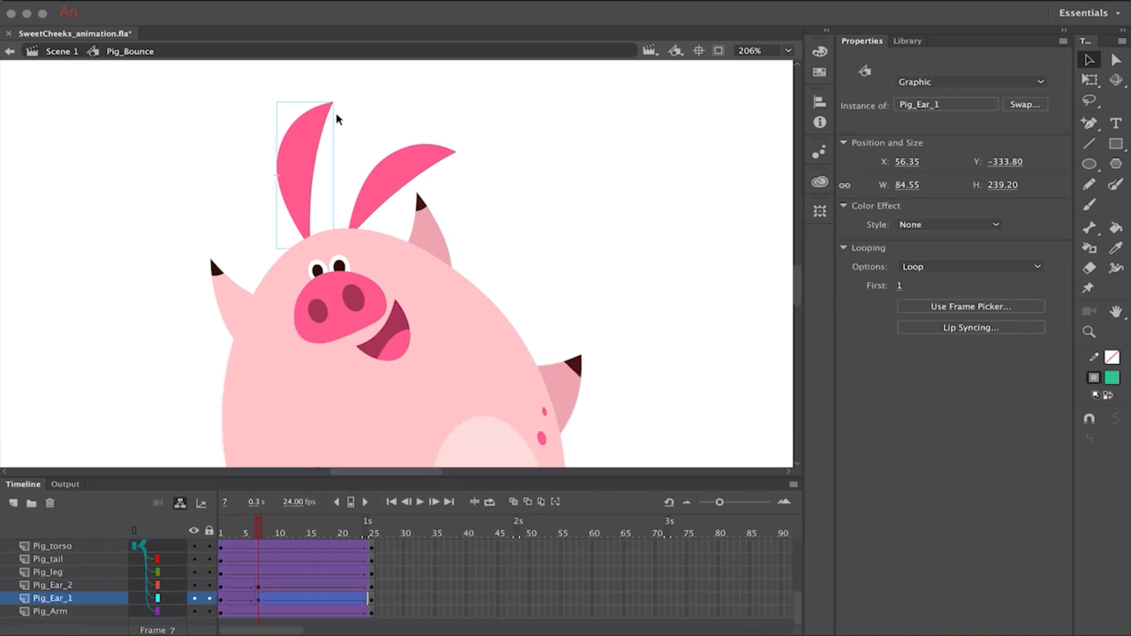
{"action": "key", "text": "q"}
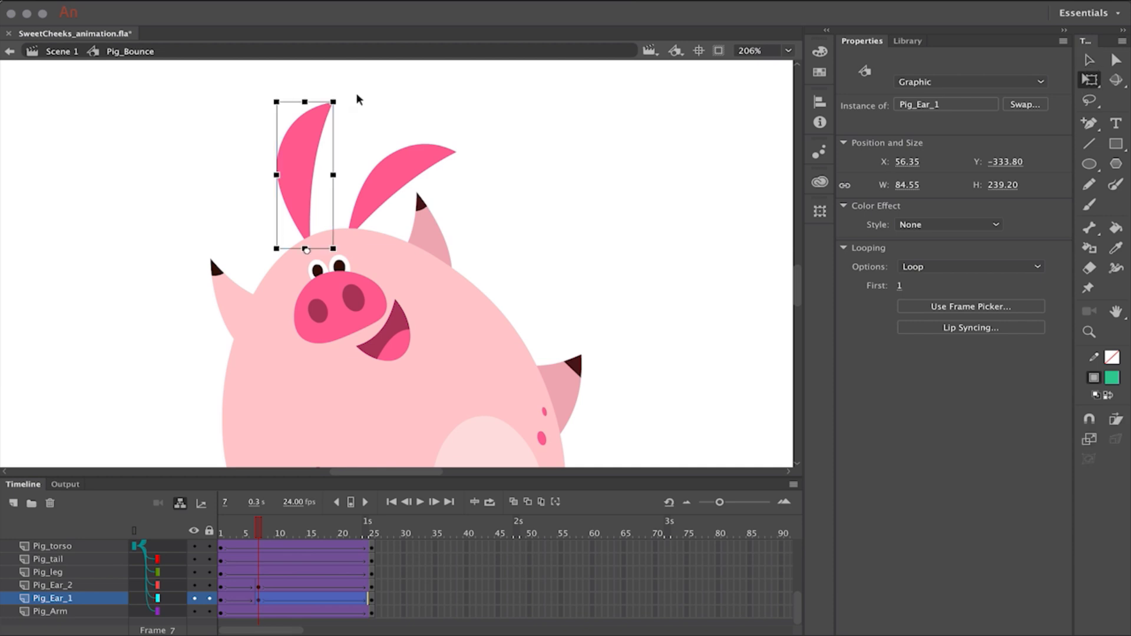
{"action": "left_click_drag", "start_coordinate": [344, 101], "coordinate": [171, 317]}
{"action": "left_click", "coordinate": [407, 177]}
{"action": "left_click_drag", "start_coordinate": [469, 148], "coordinate": [499, 296]}
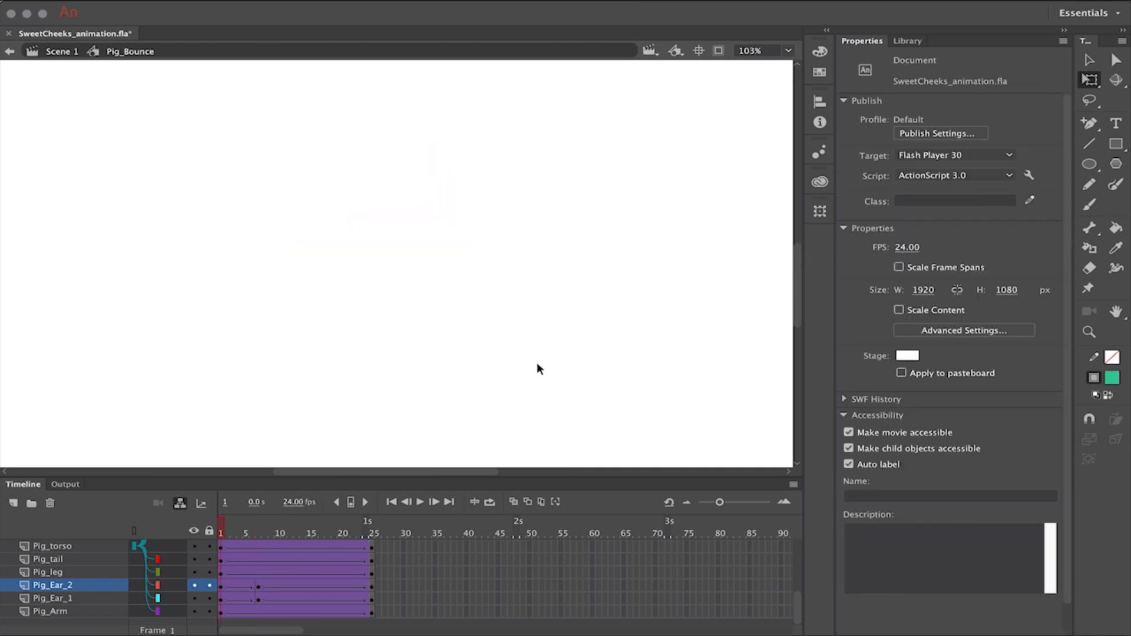
On frame 1, rotate the pig's torso counterclockwise about a quarter turn and scrub to frame 7 to check the motion
{"action": "scroll", "coordinate": [502, 393], "scroll_direction": "down", "scroll_amount": 2}
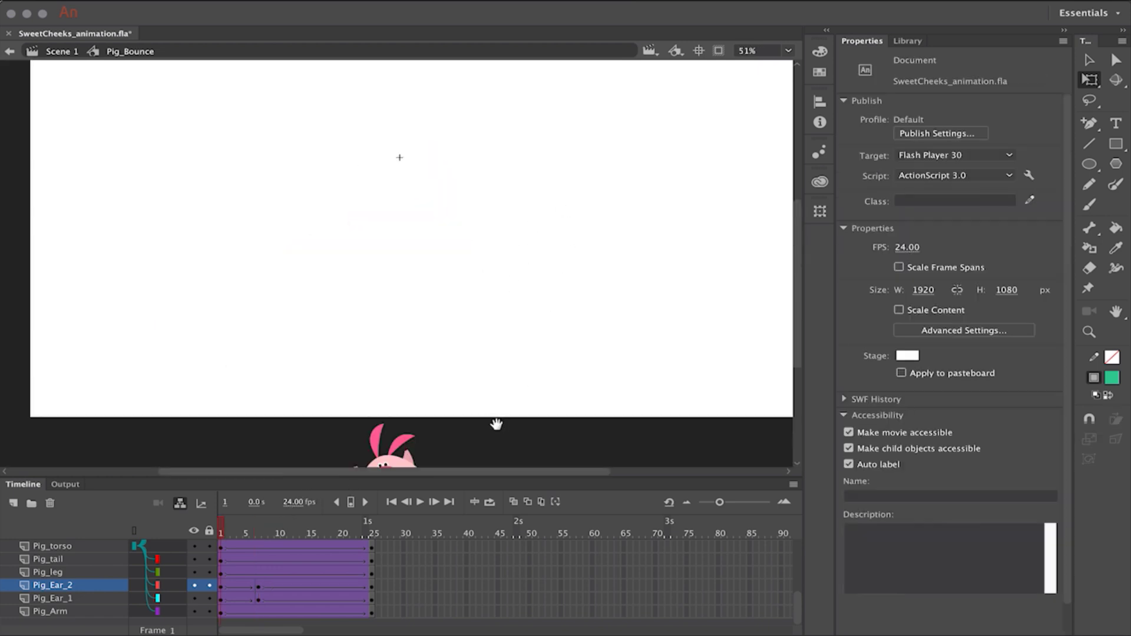
{"action": "left_click_drag", "start_coordinate": [495, 422], "coordinate": [493, 225]}
{"action": "left_click", "coordinate": [401, 333]}
{"action": "left_click_drag", "start_coordinate": [449, 371], "coordinate": [477, 326]}
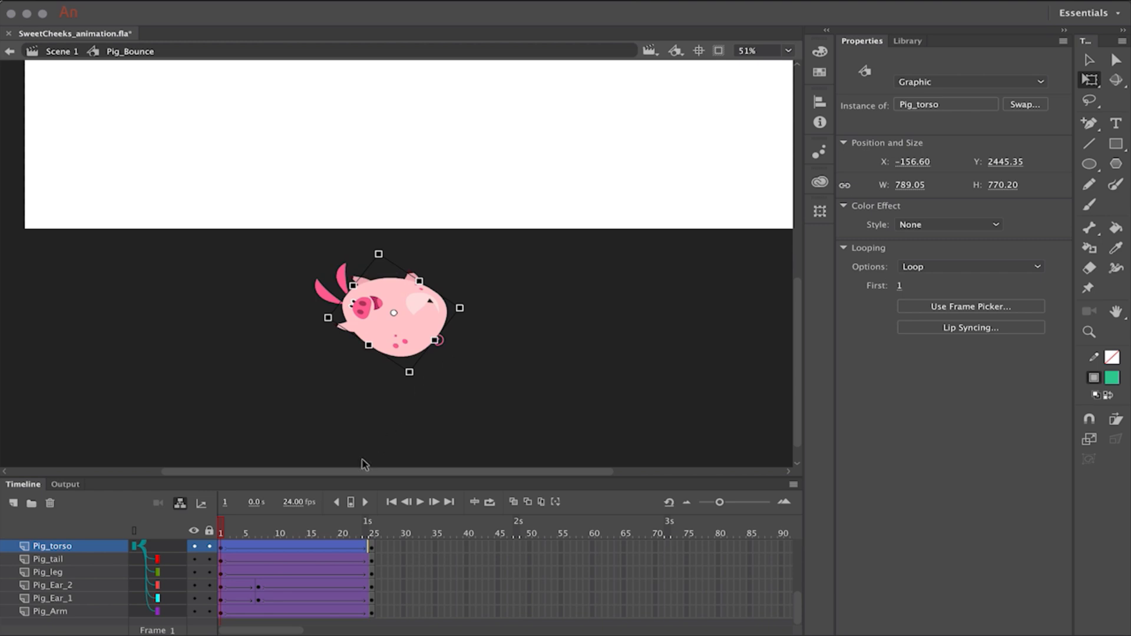
{"action": "left_click_drag", "start_coordinate": [224, 527], "coordinate": [259, 527]}
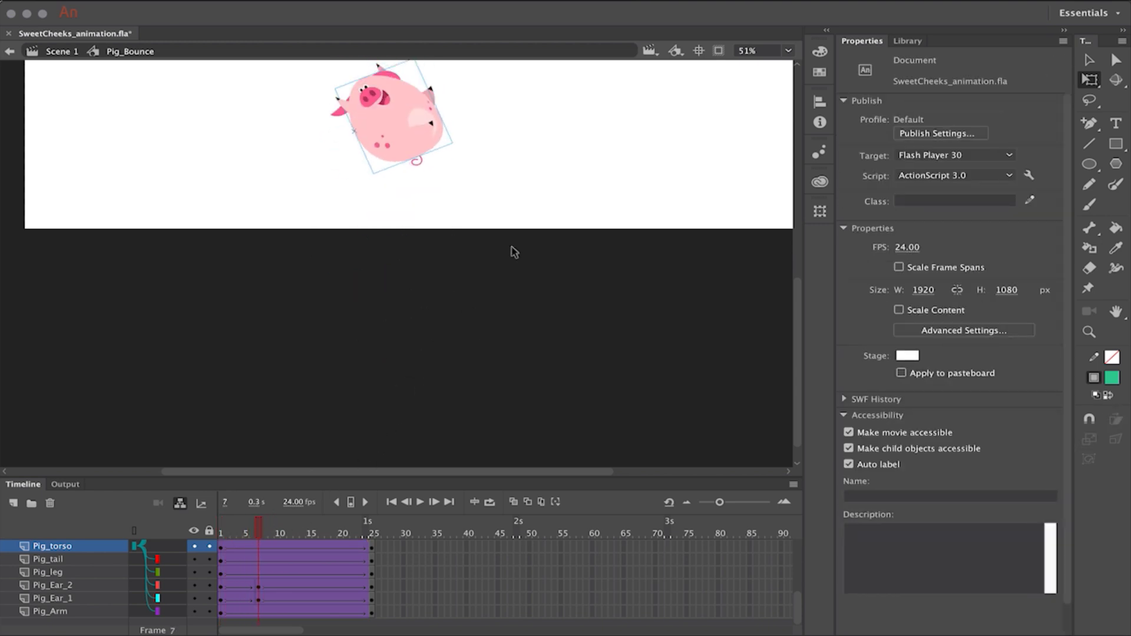
On frame 1, rotate both of the pig's arms and its back leg clockwise around their joints
{"action": "left_click_drag", "start_coordinate": [519, 211], "coordinate": [476, 455]}
{"action": "left_click_drag", "start_coordinate": [258, 527], "coordinate": [330, 577]}
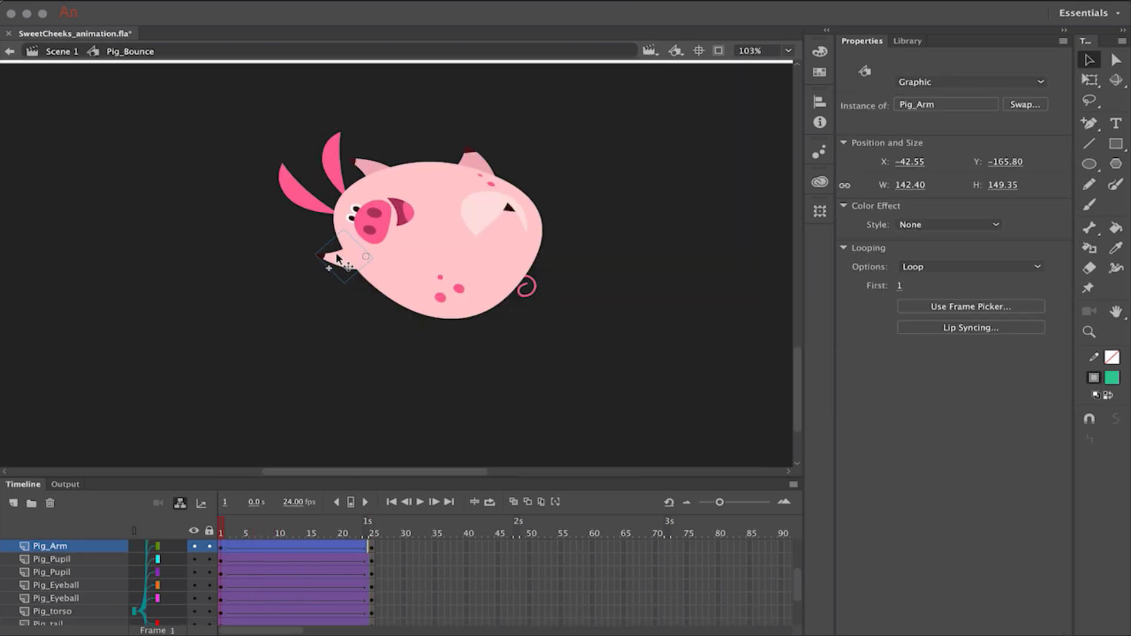
{"action": "key", "text": "q"}
{"action": "left_click_drag", "start_coordinate": [306, 248], "coordinate": [312, 222]}
{"action": "left_click", "coordinate": [371, 168]}
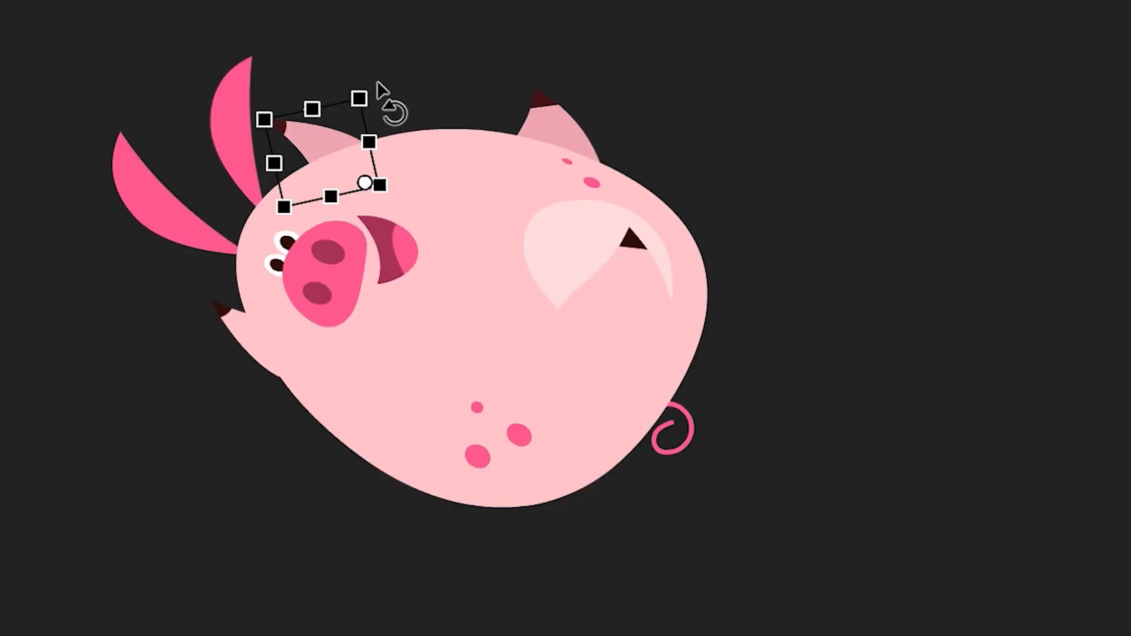
{"action": "left_click_drag", "start_coordinate": [377, 83], "coordinate": [475, 66]}
{"action": "left_click", "coordinate": [560, 118]}
{"action": "left_click_drag", "start_coordinate": [568, 76], "coordinate": [658, 122]}
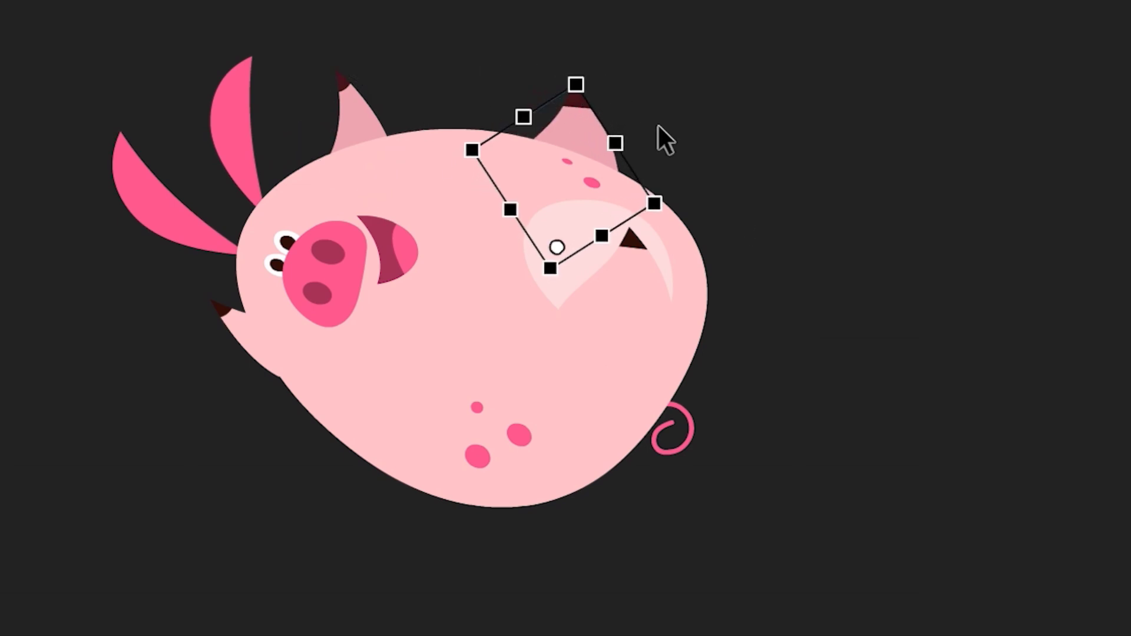
Rotate the pig's curly tail counterclockwise on frame 1 and nudge it until it attaches to the edge of the torso
{"action": "left_click", "coordinate": [692, 443]}
{"action": "left_click", "coordinate": [670, 437]}
{"action": "left_click_drag", "start_coordinate": [701, 447], "coordinate": [719, 269]}
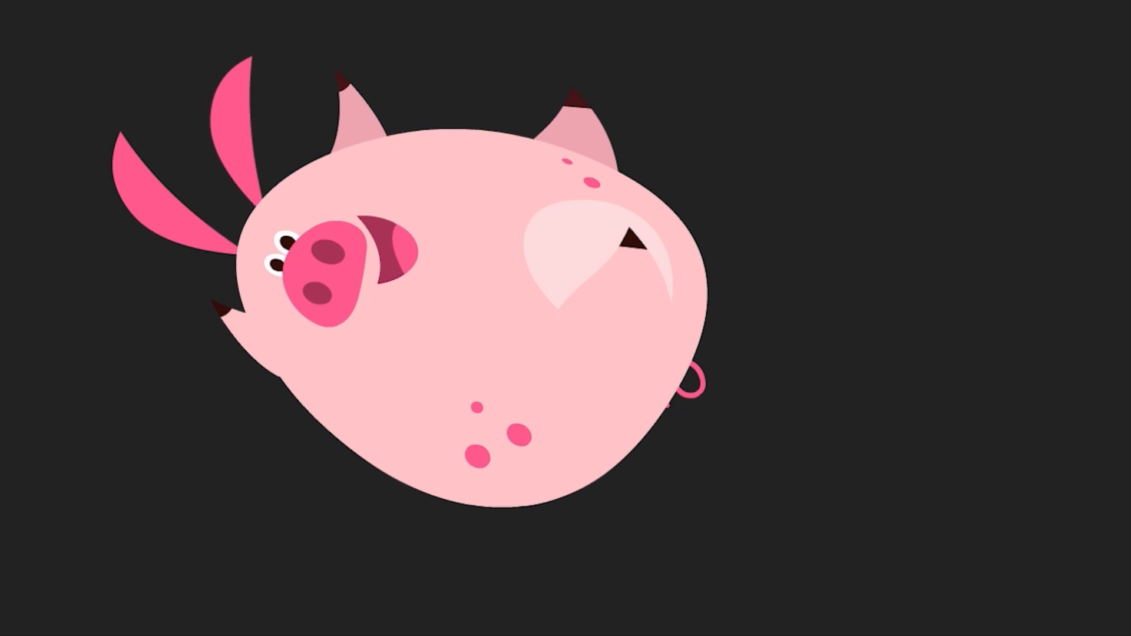
{"action": "left_click_drag", "start_coordinate": [720, 423], "coordinate": [751, 362]}
{"action": "key", "text": "Left"}
{"action": "key", "text": "Left"}
{"action": "key", "text": "Left"}
{"action": "key", "text": "Up"}
{"action": "key", "text": "Up"}
{"action": "key", "text": "Up"}
{"action": "key", "text": "Up"}
{"action": "key", "text": "Up"}
{"action": "key", "text": "Up"}
{"action": "key", "text": "Right"}
{"action": "key", "text": "Right"}
{"action": "key", "text": "Right"}
{"action": "key", "text": "Right"}
{"action": "key", "text": "Right"}
{"action": "key", "text": "Up"}
{"action": "key", "text": "Up"}
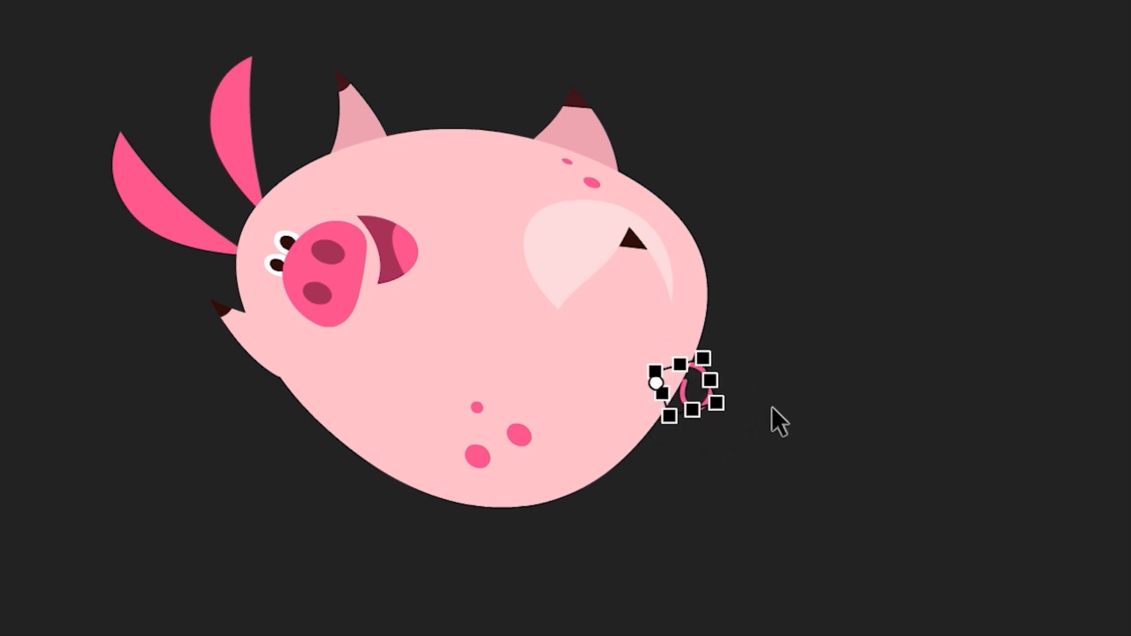
{"action": "key", "text": "Right"}
{"action": "key", "text": "Down"}
{"action": "left_click", "coordinate": [768, 418]}
On frame 1, rotate the pig's lower ear clockwise around its base
{"action": "left_click", "coordinate": [158, 211]}
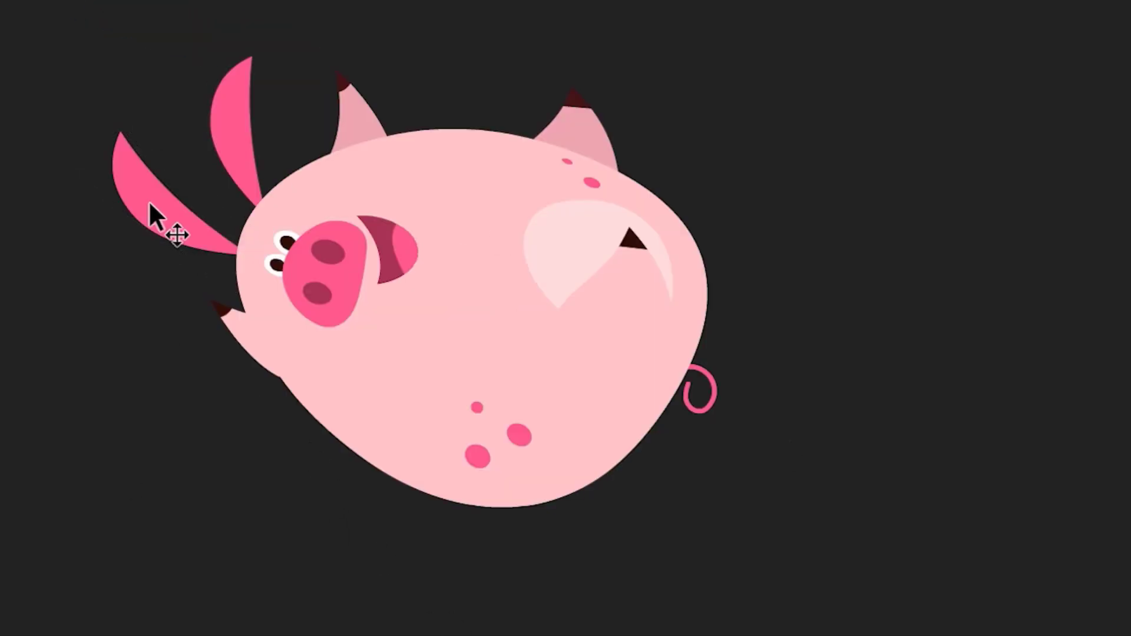
{"action": "left_click", "coordinate": [148, 204]}
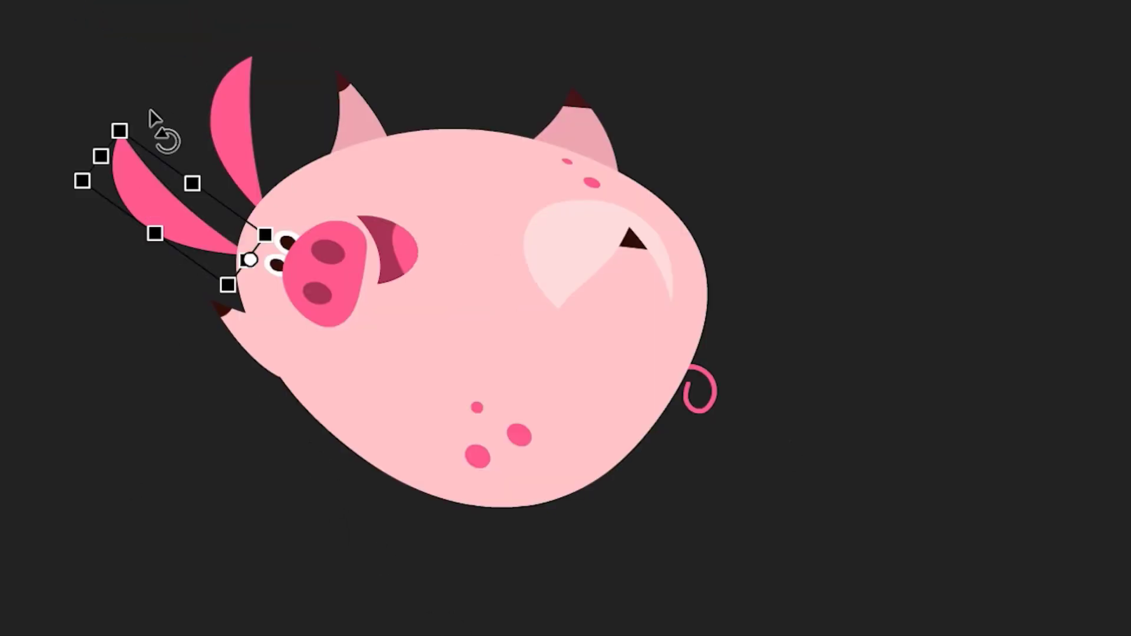
{"action": "left_click_drag", "start_coordinate": [149, 109], "coordinate": [295, 30]}
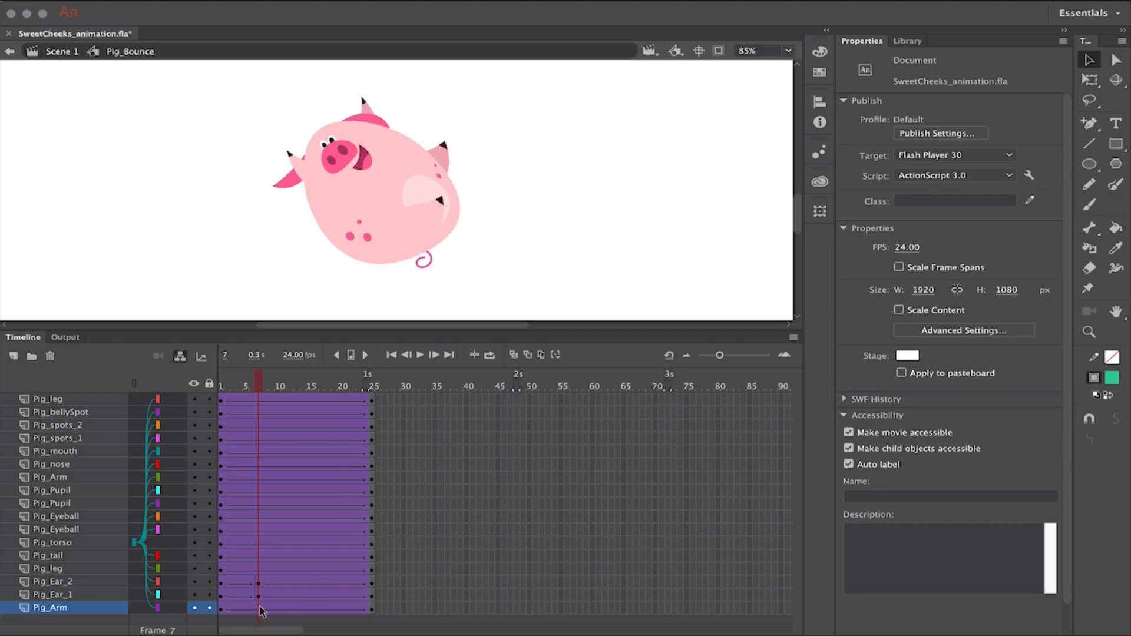
Insert keyframes at frame 7 on both Pig_Arm layers
{"action": "left_click", "coordinate": [260, 608]}
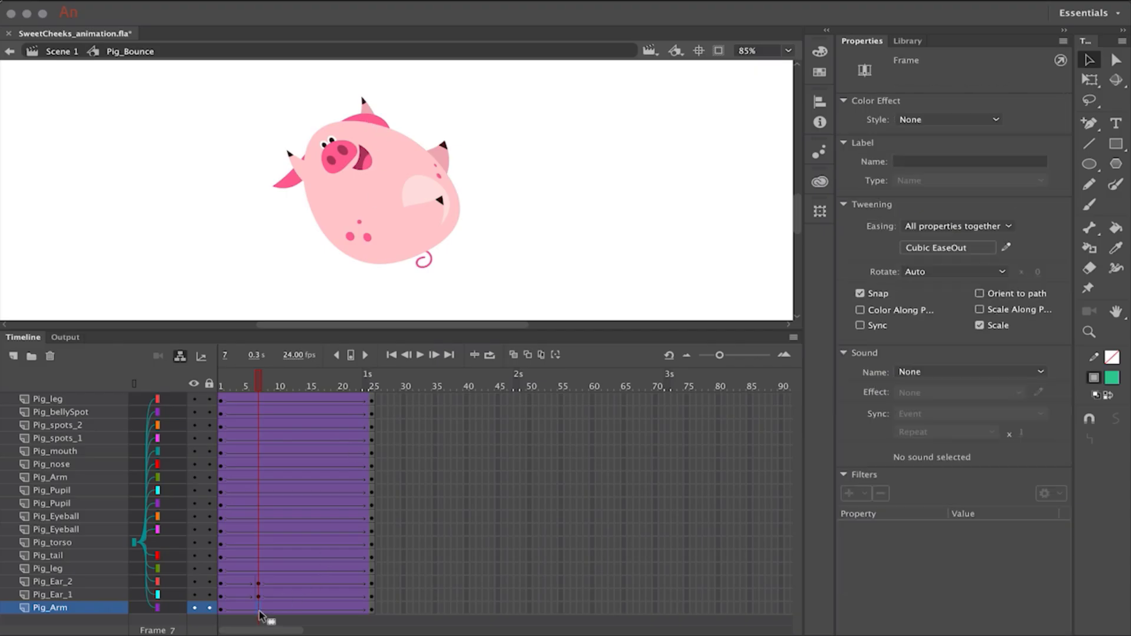
{"action": "left_click", "coordinate": [297, 171]}
{"action": "left_click", "coordinate": [270, 221]}
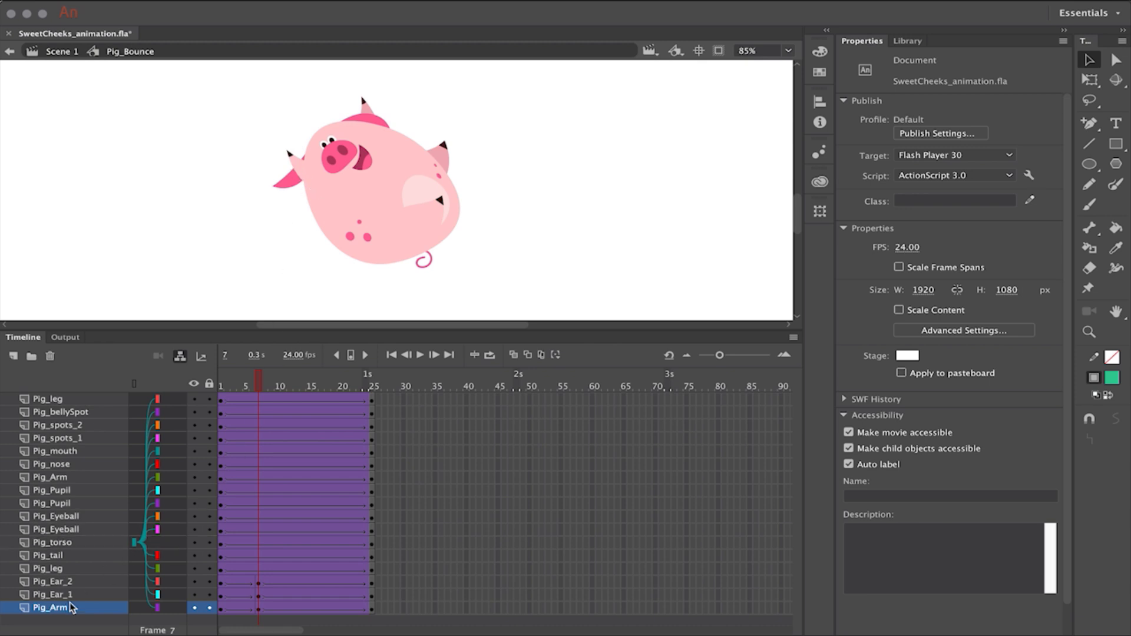
{"action": "left_click", "coordinate": [59, 477]}
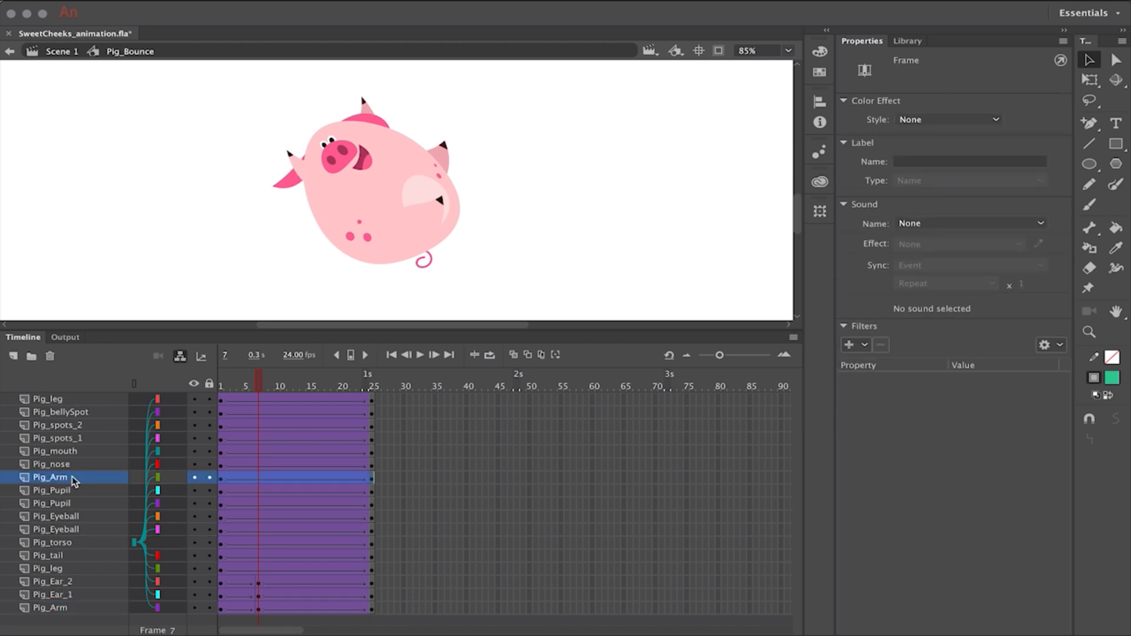
{"action": "left_click", "coordinate": [265, 477]}
{"action": "left_click", "coordinate": [259, 478]}
{"action": "key", "text": "F6"}
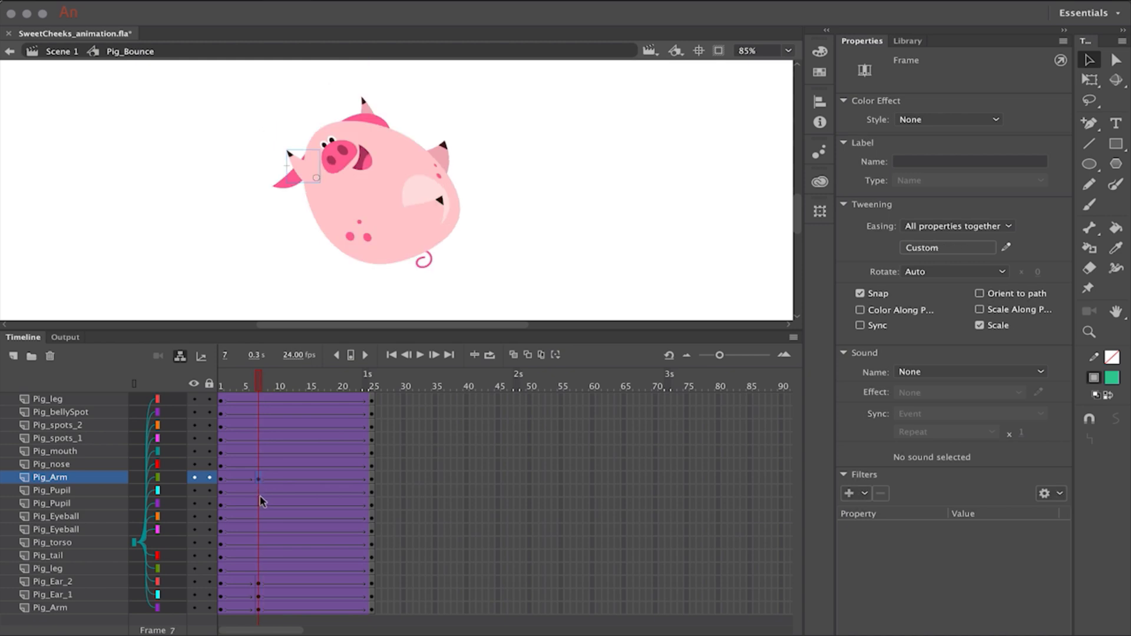
On frame 7, rotate both arms outward and down from the shoulders so they spread to the pig's sides
{"action": "key", "text": "q"}
{"action": "left_click_drag", "start_coordinate": [284, 146], "coordinate": [331, 166]}
{"action": "left_click", "coordinate": [367, 109]}
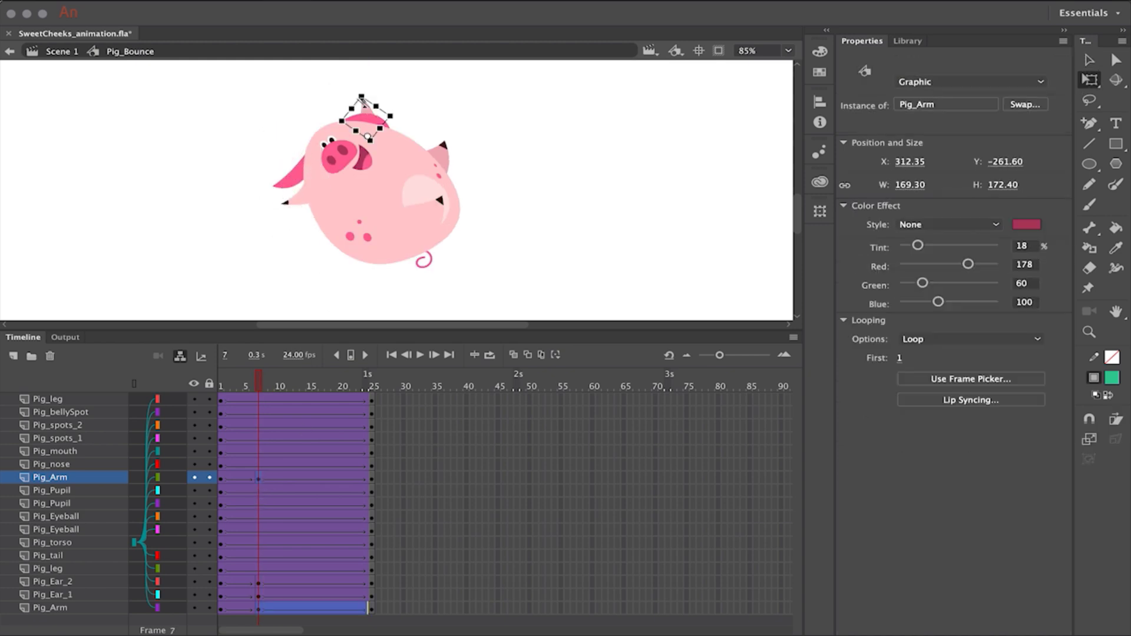
{"action": "left_click_drag", "start_coordinate": [380, 101], "coordinate": [456, 105]}
Add a frame 7 keyframe for the leg behind the torso, swing that leg clockwise to point down and nudge it into place
{"action": "left_click", "coordinate": [431, 203]}
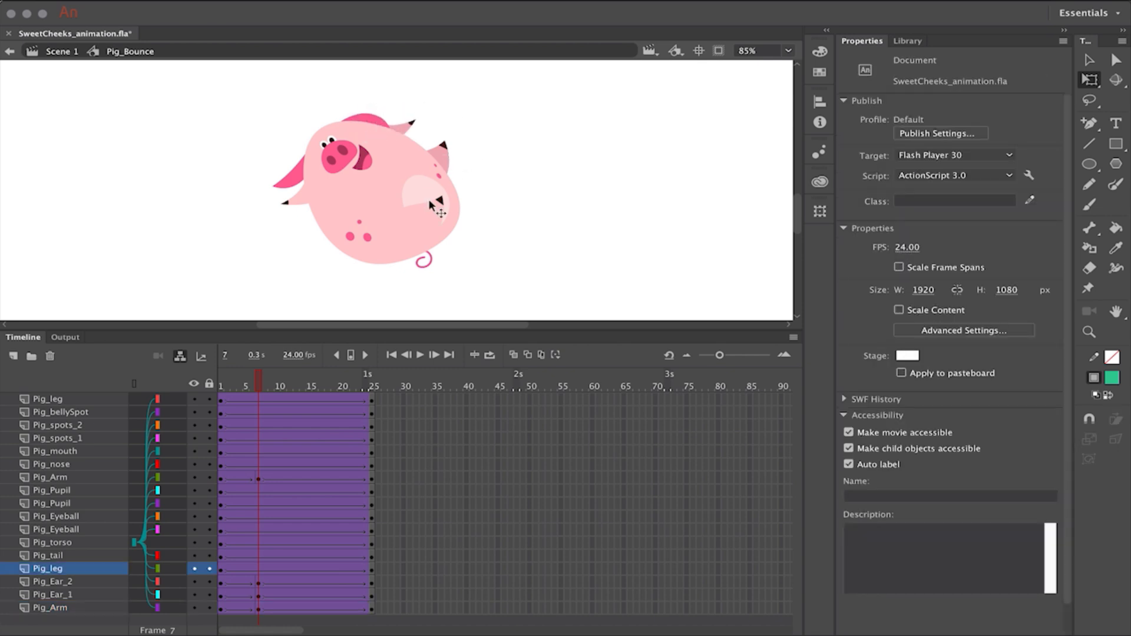
{"action": "left_click", "coordinate": [260, 571]}
{"action": "key", "text": "F6"}
{"action": "left_click_drag", "start_coordinate": [457, 144], "coordinate": [514, 237]}
{"action": "key", "text": "Right"}
{"action": "key", "text": "Right"}
{"action": "key", "text": "Down"}
{"action": "key", "text": "Down"}
{"action": "key", "text": "Down"}
{"action": "left_click", "coordinate": [473, 258]}
Add a frame 7 keyframe for the front leg, rotate it clockwise to point down and shift it inward under the torso
{"action": "left_click", "coordinate": [258, 401]}
{"action": "key", "text": "F6"}
{"action": "left_click_drag", "start_coordinate": [453, 192], "coordinate": [458, 274]}
{"action": "key", "text": "shift+Left"}
{"action": "key", "text": "shift+Left"}
{"action": "key", "text": "shift+Down"}
{"action": "key", "text": "shift+Up"}
{"action": "key", "text": "shift+Left"}
{"action": "key", "text": "shift+Left"}
{"action": "key", "text": "shift+Left"}
{"action": "key", "text": "shift+Left"}
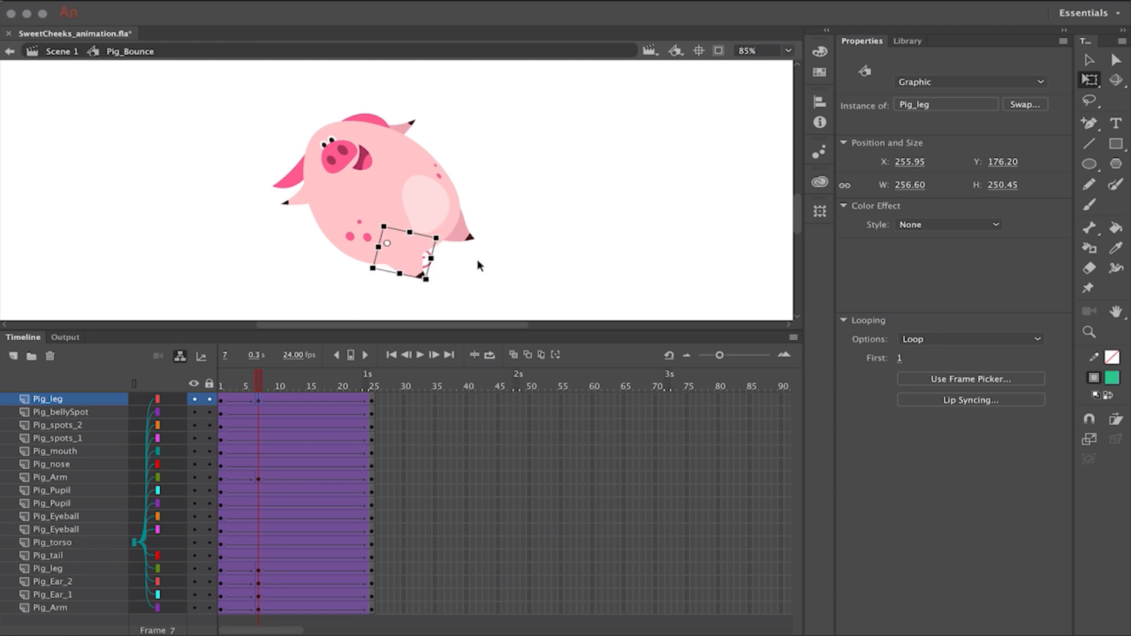
{"action": "left_click", "coordinate": [478, 260]}
Insert a keyframe at frame 7 on the Pig_tail layer and rotate the tail slightly
{"action": "left_click", "coordinate": [433, 261]}
{"action": "left_click", "coordinate": [259, 557]}
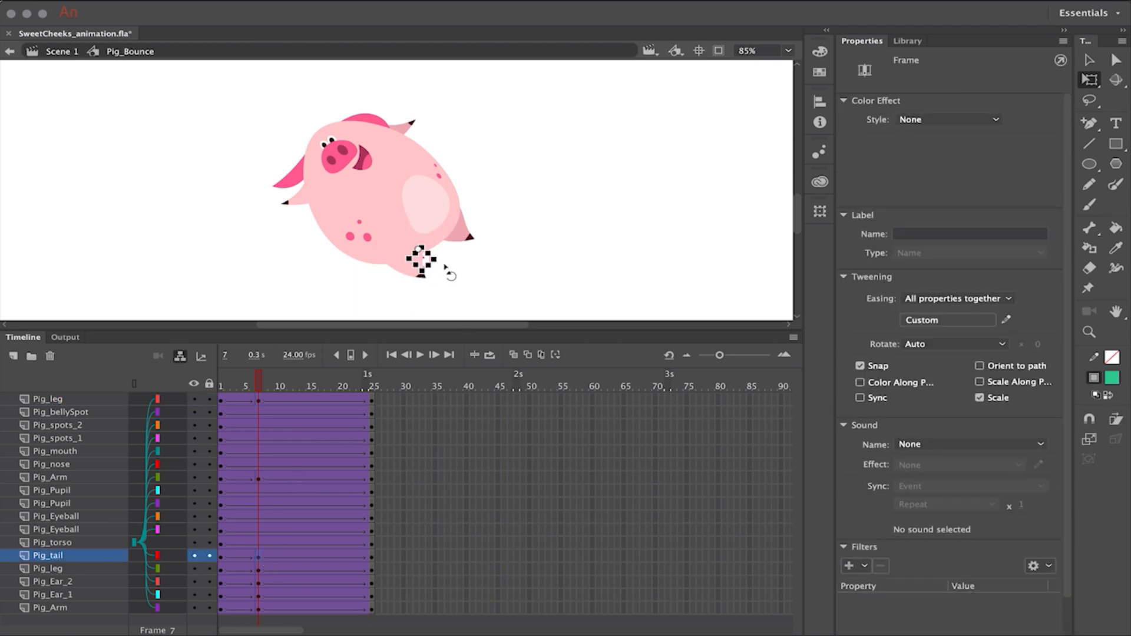
{"action": "key", "text": "F6"}
{"action": "mouse_move", "coordinate": [438, 287]}
{"action": "left_mouse_down"}
{"action": "mouse_move", "coordinate": [455, 277]}
{"action": "mouse_move", "coordinate": [439, 268]}
{"action": "left_mouse_up"}
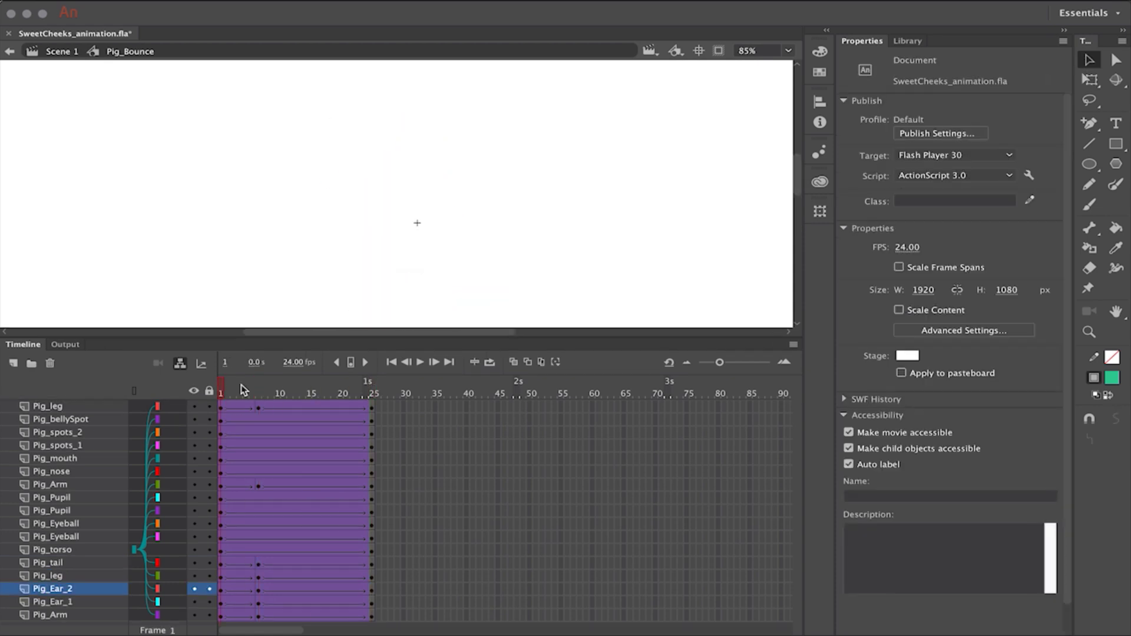
Scrub the animation to frame 25 and insert keyframes at frame 50 on all pig layers
{"action": "left_click_drag", "start_coordinate": [243, 390], "coordinate": [372, 402]}
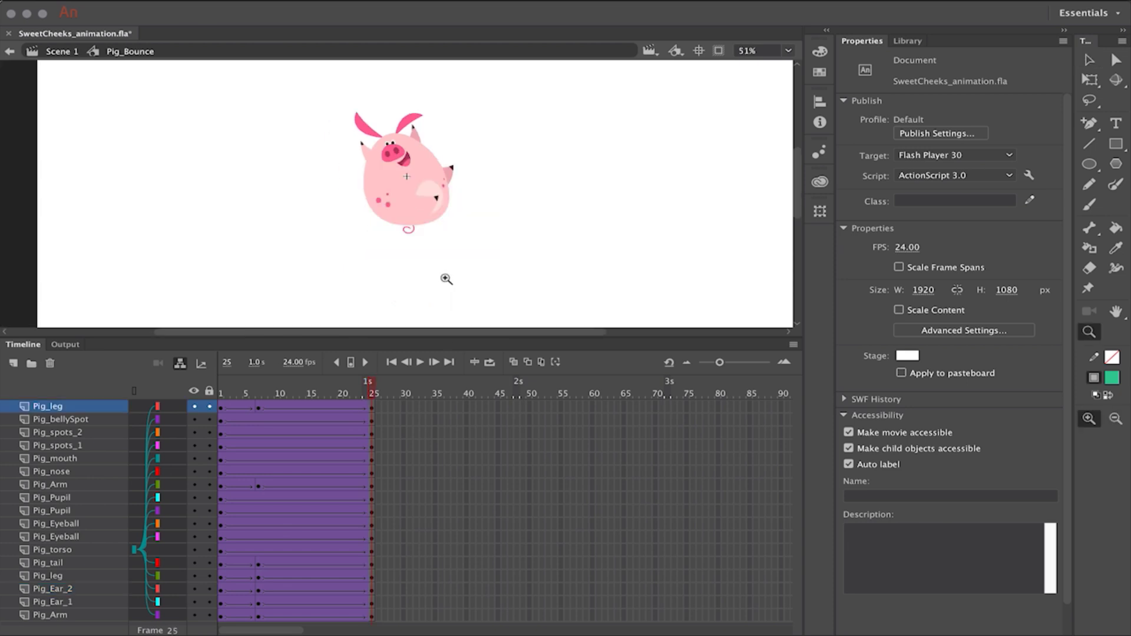
{"action": "key", "text": "v"}
{"action": "mouse_move", "coordinate": [370, 400]}
{"action": "left_mouse_down"}
{"action": "mouse_move", "coordinate": [303, 397]}
{"action": "mouse_move", "coordinate": [236, 422]}
{"action": "mouse_move", "coordinate": [373, 401]}
{"action": "left_mouse_up"}
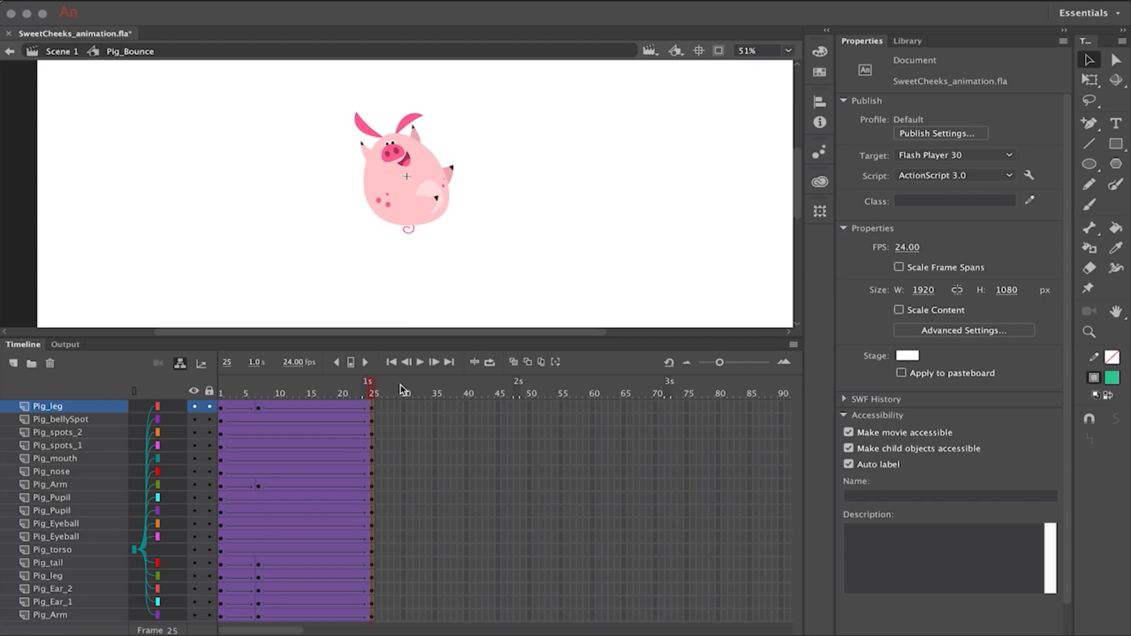
{"action": "left_click_drag", "start_coordinate": [531, 407], "coordinate": [533, 617]}
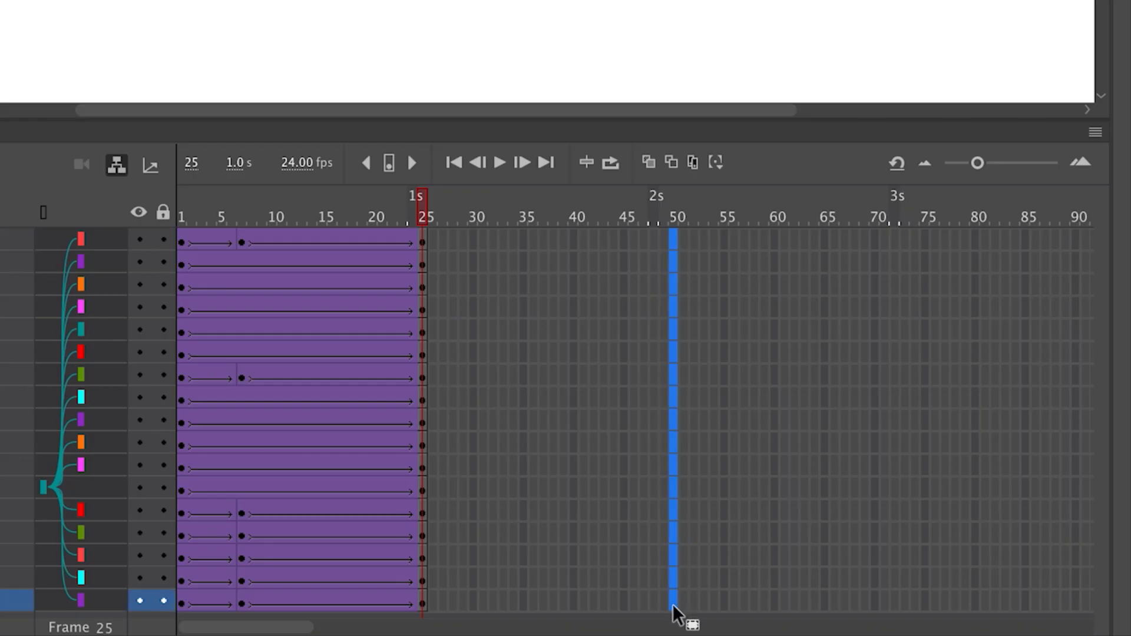
{"action": "key", "text": "F6"}
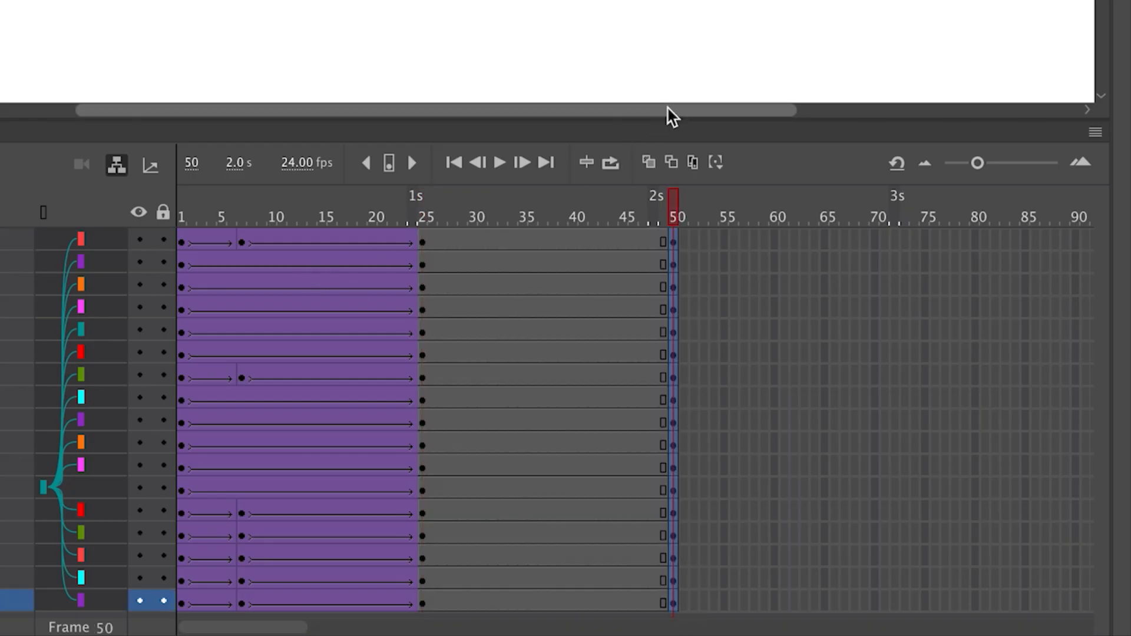
On frame 50, move the pig down below the stage and rotate its torso counterclockwise
{"action": "left_click_drag", "start_coordinate": [745, 26], "coordinate": [738, 2]}
{"action": "left_click_drag", "start_coordinate": [511, 2], "coordinate": [659, 96]}
{"action": "scroll", "coordinate": [590, 118], "scroll_direction": "down", "scroll_amount": 3}
{"action": "key", "text": "q"}
{"action": "left_click", "coordinate": [656, 90]}
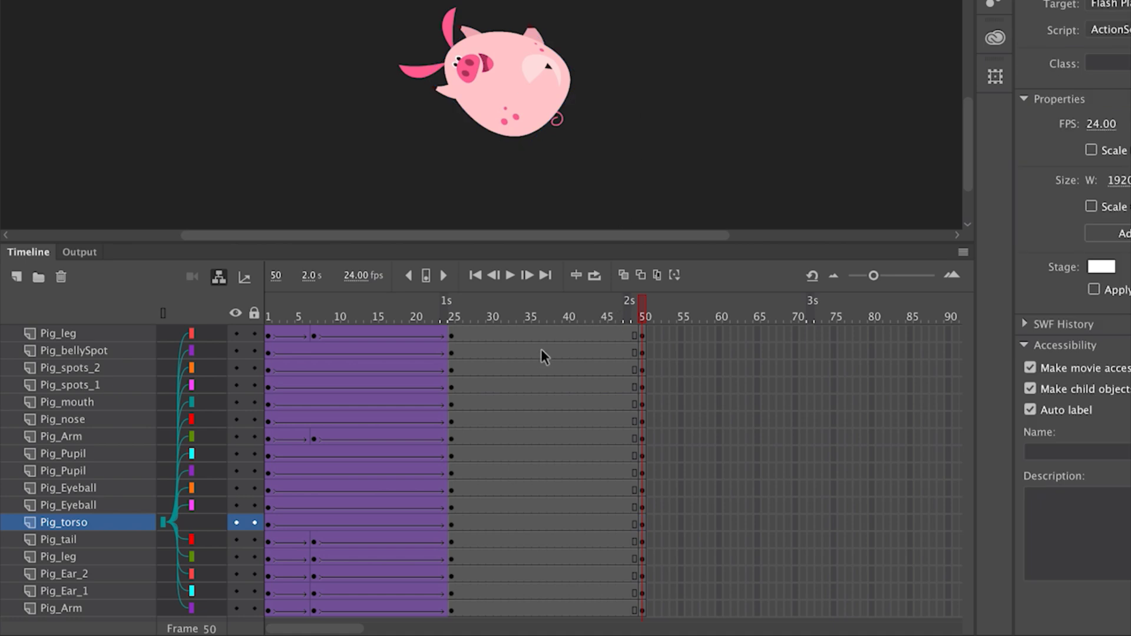
Create classic tweens between frames 25 and 50 on all layers and set their easing to Cubic Ease In
{"action": "left_click_drag", "start_coordinate": [495, 334], "coordinate": [571, 609]}
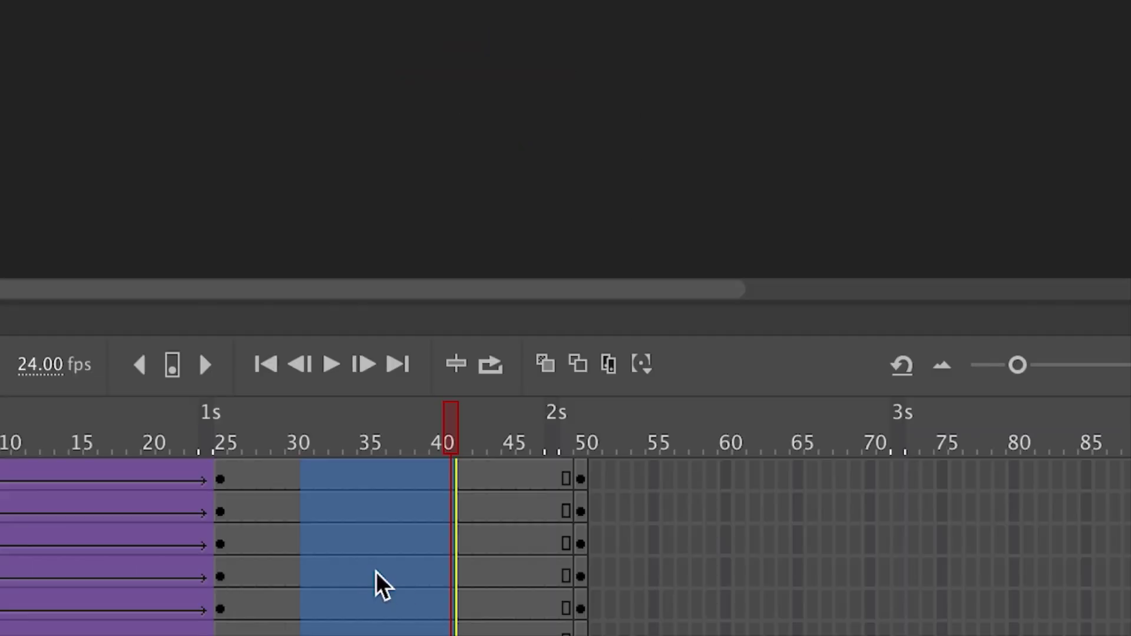
{"action": "right_click", "coordinate": [531, 380]}
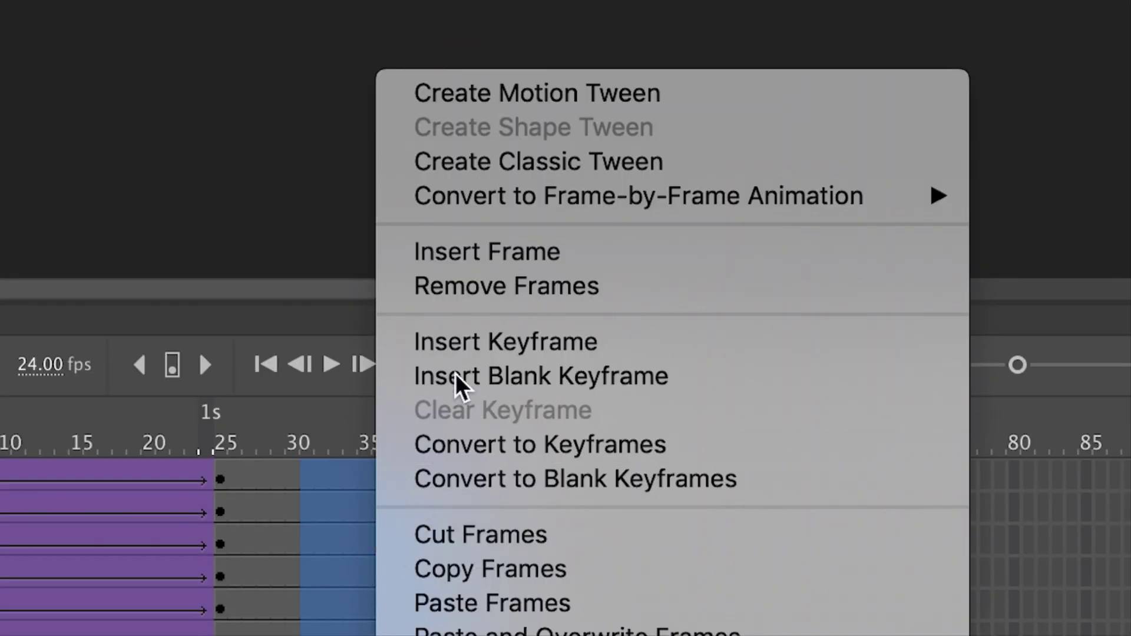
{"action": "left_click", "coordinate": [530, 168]}
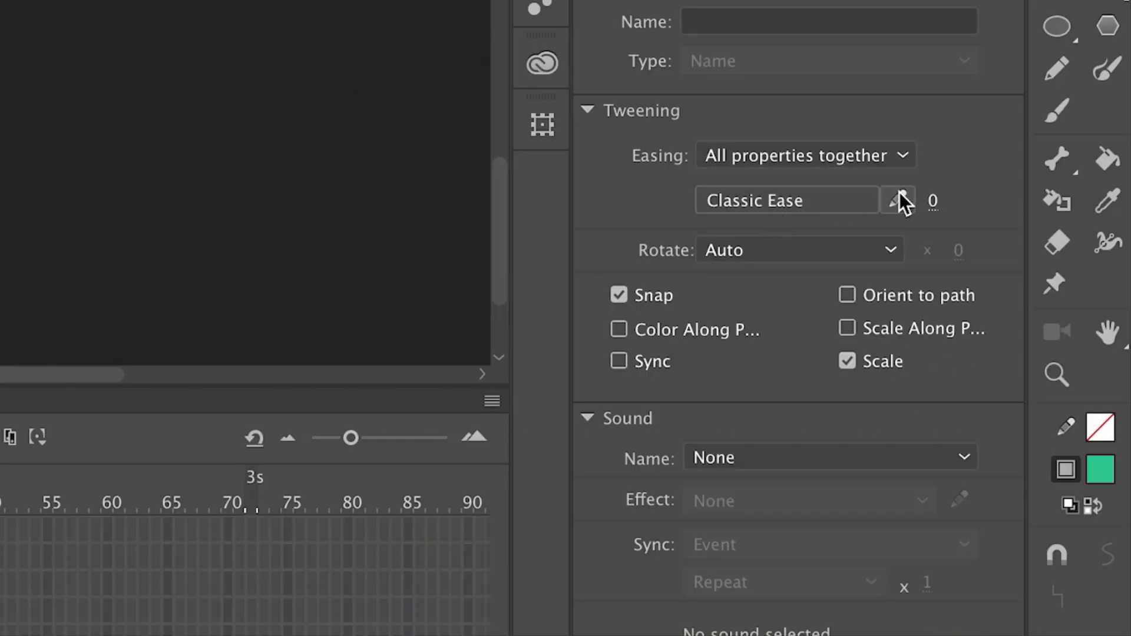
{"action": "left_click", "coordinate": [832, 200]}
{"action": "left_click", "coordinate": [234, 303]}
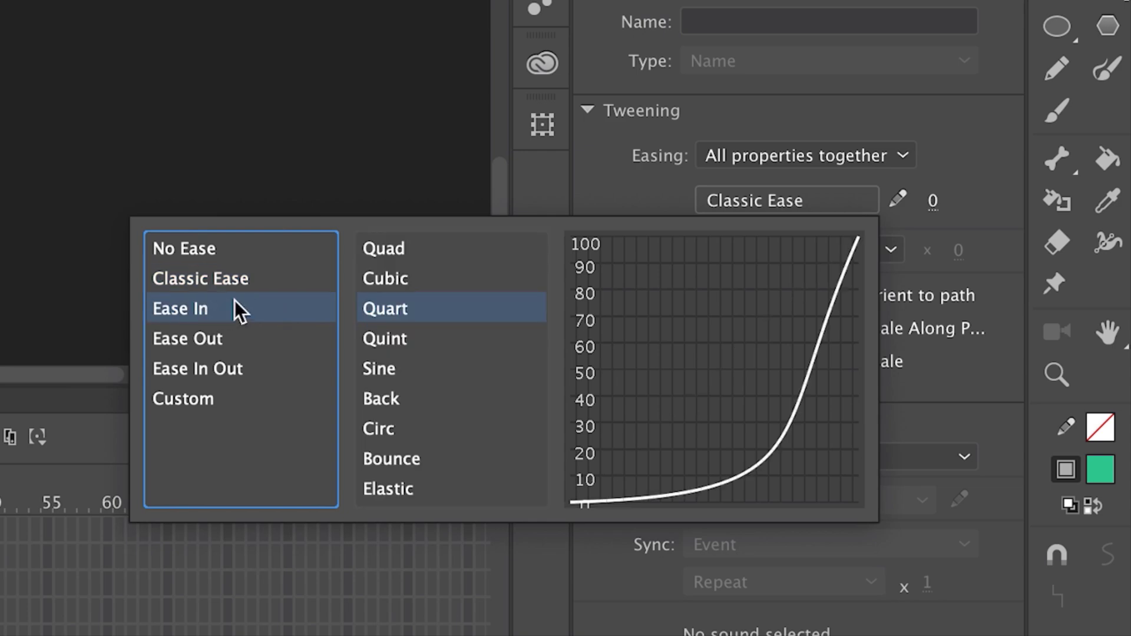
{"action": "double_click", "coordinate": [390, 277]}
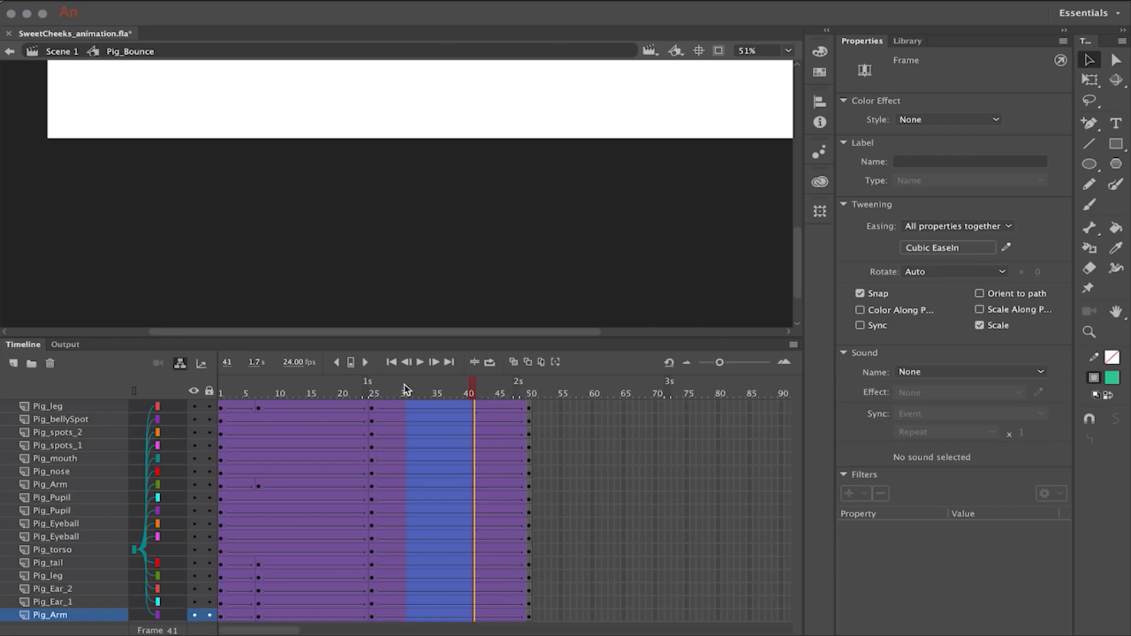
From frame 25, open the Pig_leg symbol for editing and convert its artwork to a Graphic symbol named Pig_Leg_Nested
{"action": "left_click", "coordinate": [371, 389]}
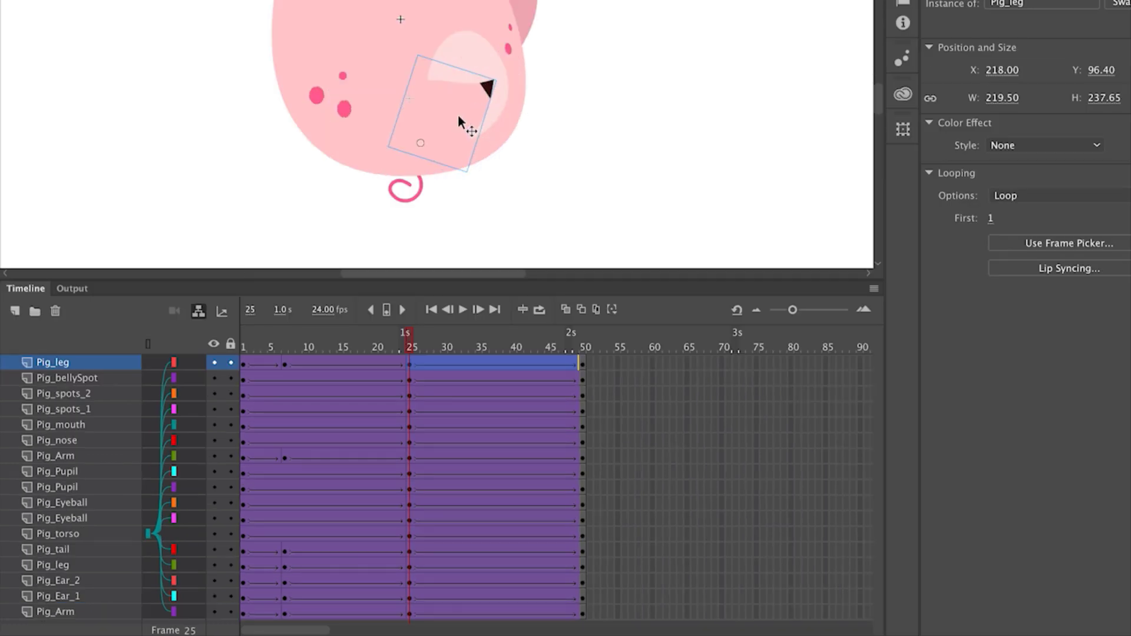
{"action": "double_click", "coordinate": [466, 120]}
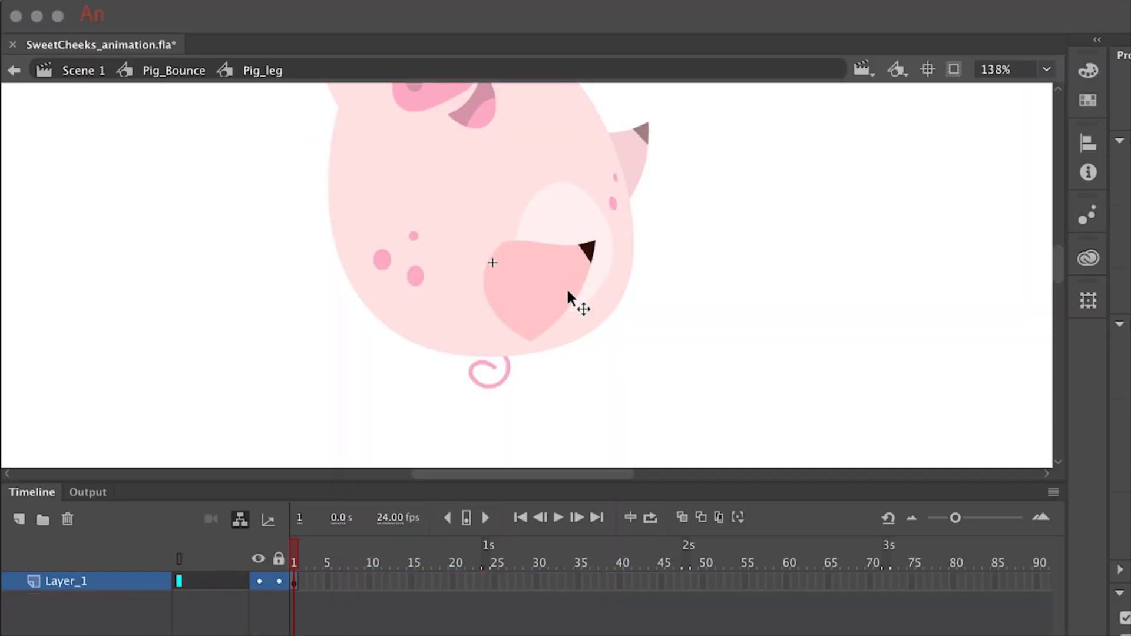
{"action": "key", "text": "F8"}
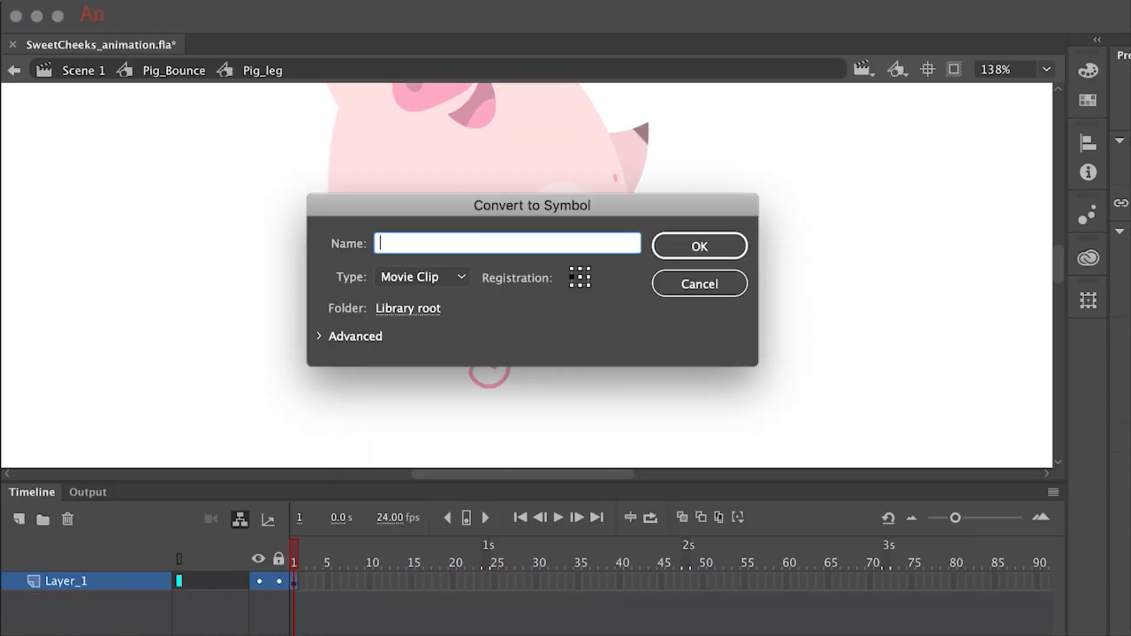
{"action": "left_click", "coordinate": [422, 277]}
{"action": "left_click", "coordinate": [416, 343]}
{"action": "left_click", "coordinate": [424, 243]}
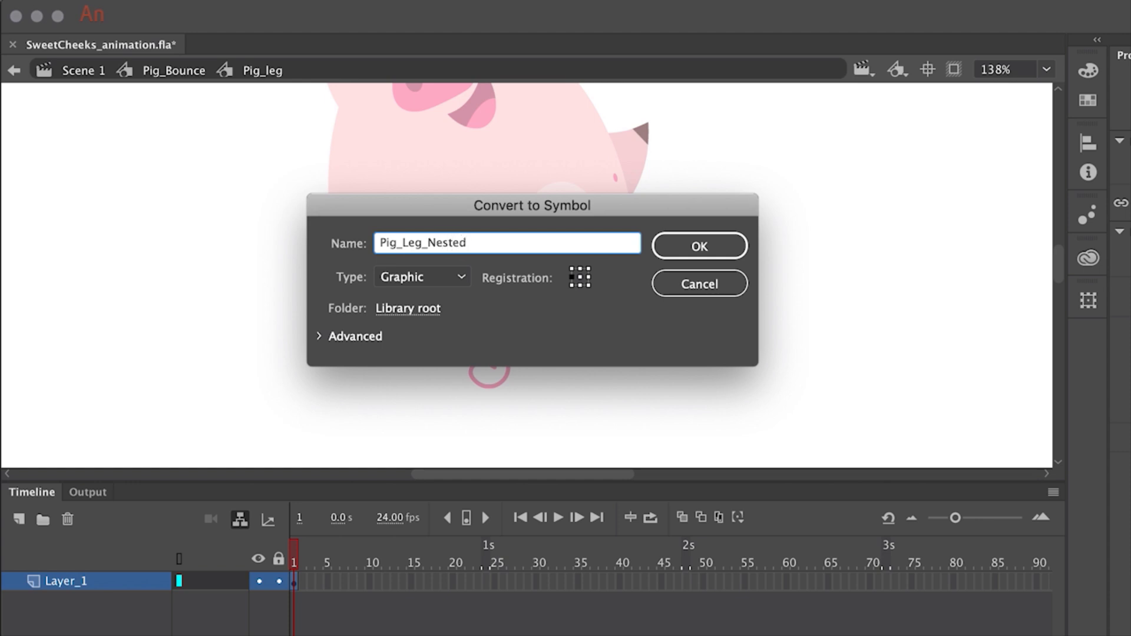
{"action": "left_click", "coordinate": [703, 250]}
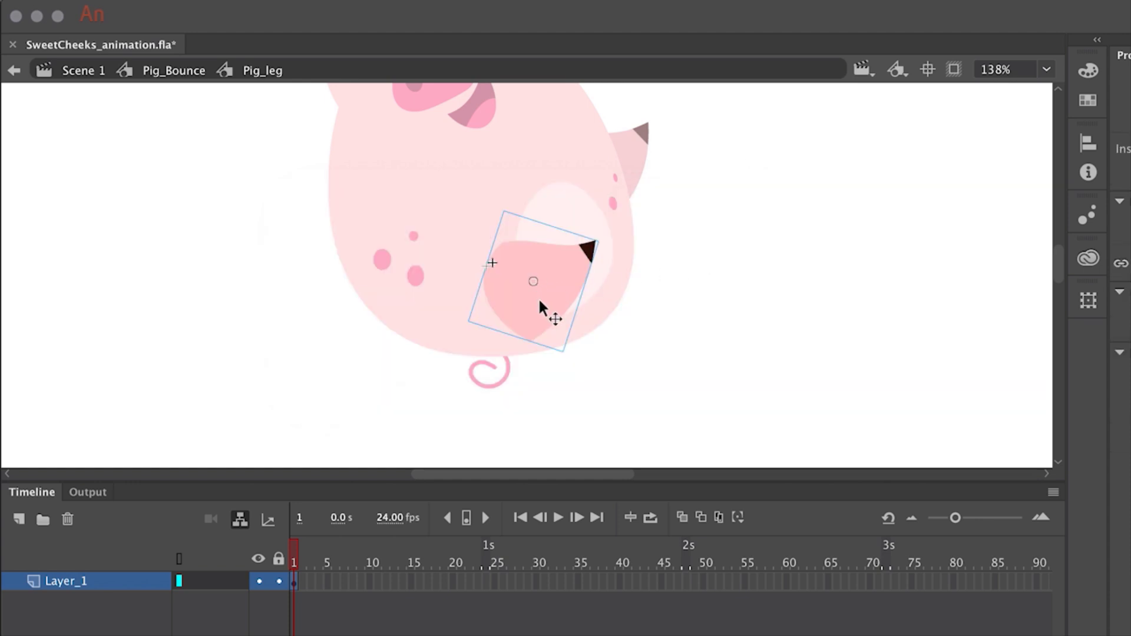
Move the nested leg's transformation point to its base and insert a keyframe at frame 10 on Layer_1
{"action": "key", "text": "q"}
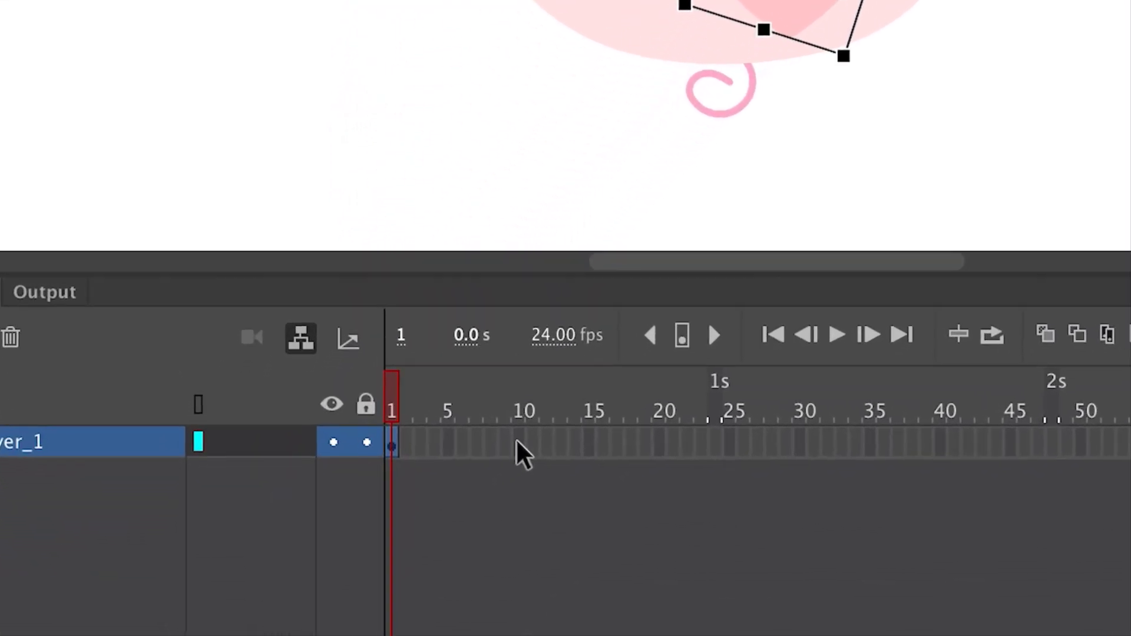
{"action": "left_click", "coordinate": [522, 447]}
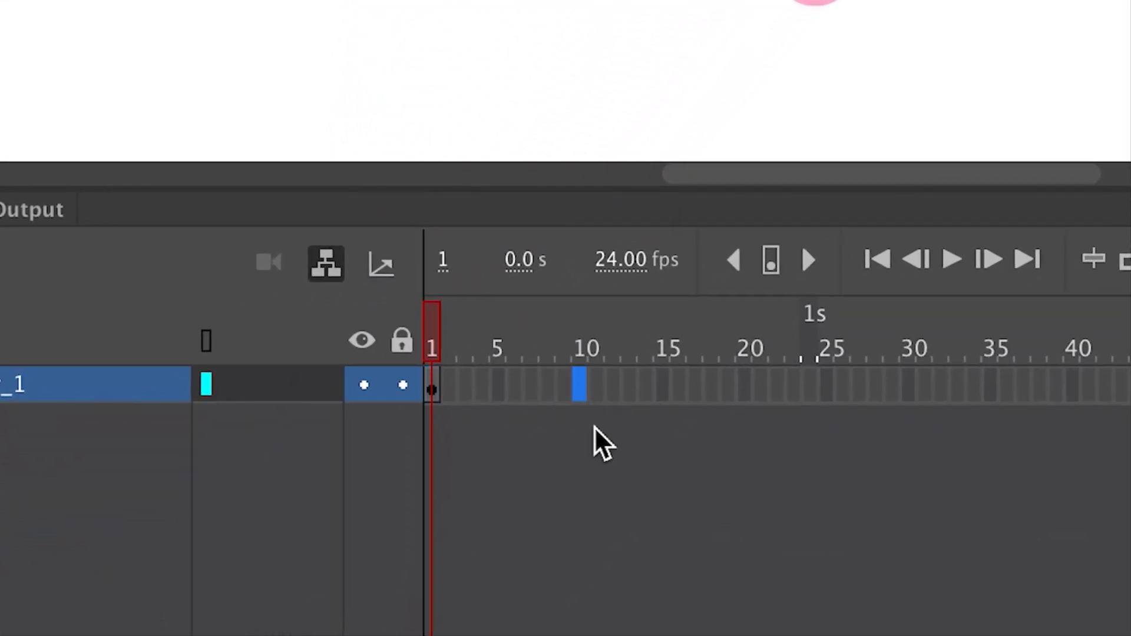
{"action": "key", "text": "F6"}
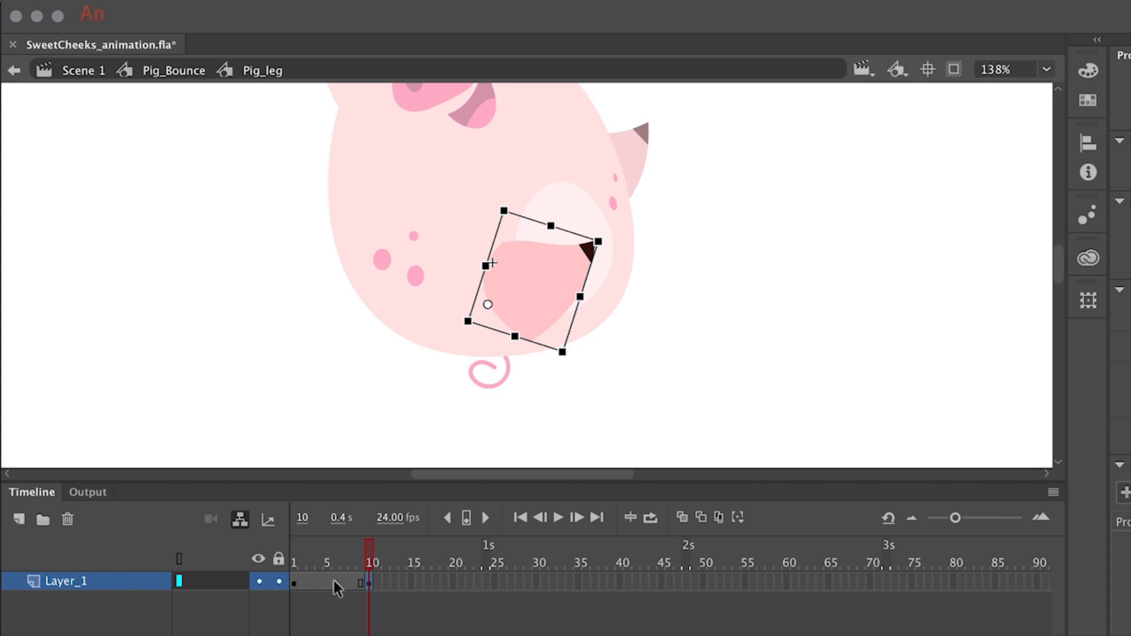
Insert a keyframe at frame 5 of the Pig_leg timeline and rotate the nested leg slightly clockwise there
{"action": "left_click", "coordinate": [328, 582]}
{"action": "key", "text": "F6"}
{"action": "left_click_drag", "start_coordinate": [617, 251], "coordinate": [627, 262]}
{"action": "key", "text": "v"}
Create classic tweens between the leg's keyframes at frames 1, 5 and 10, and play the motion
{"action": "left_click", "coordinate": [312, 582]}
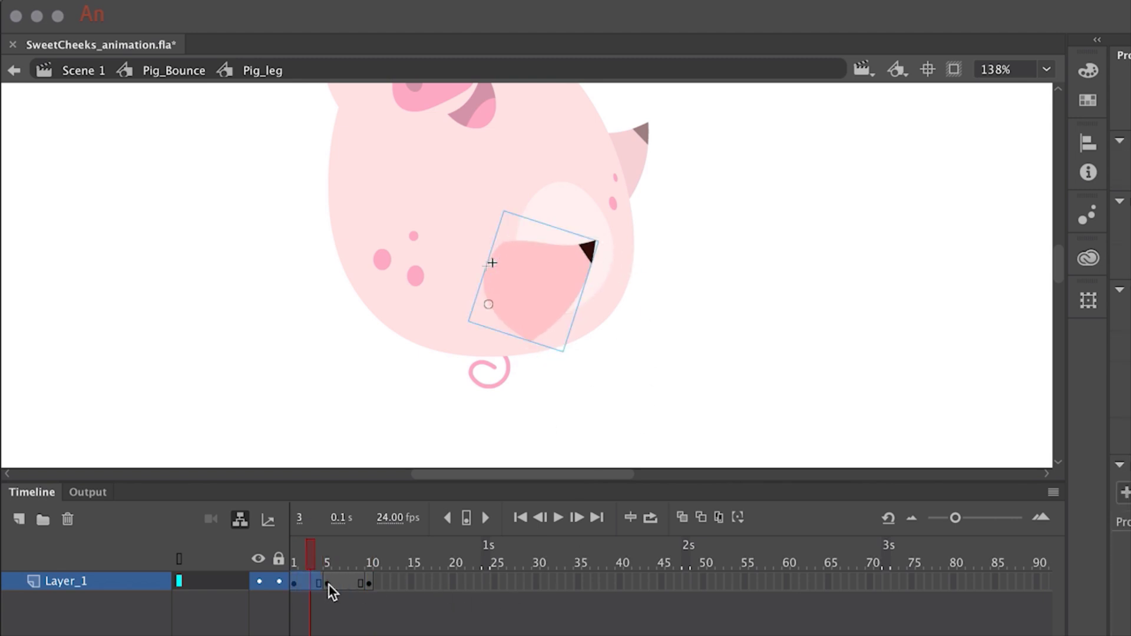
{"action": "right_click", "coordinate": [342, 585]}
{"action": "left_click", "coordinate": [391, 401]}
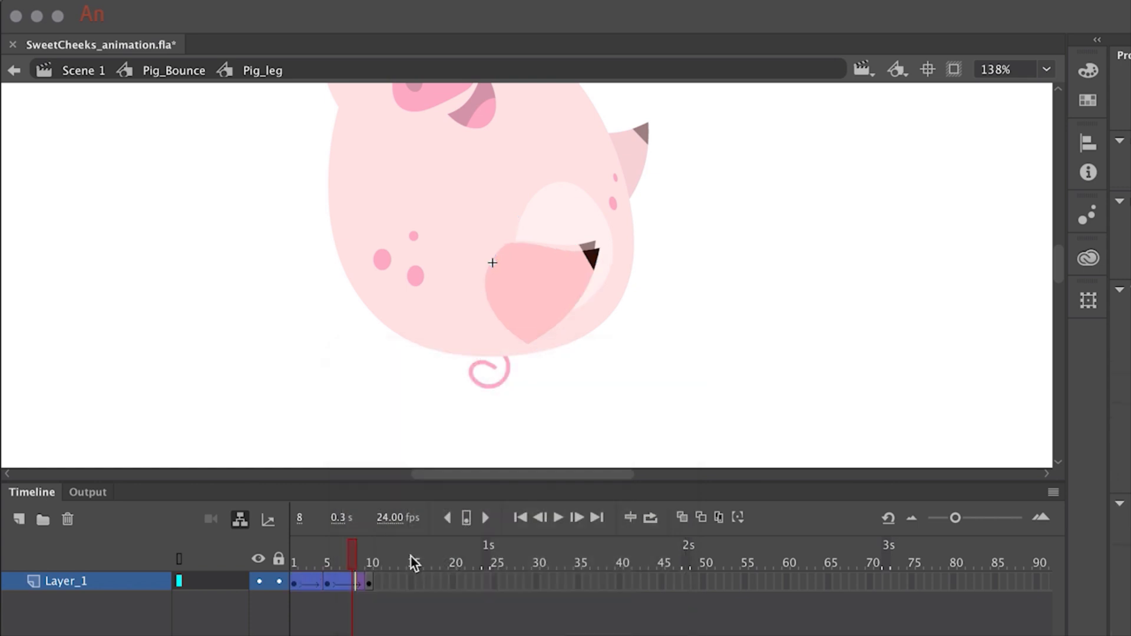
{"action": "key", "text": "Return"}
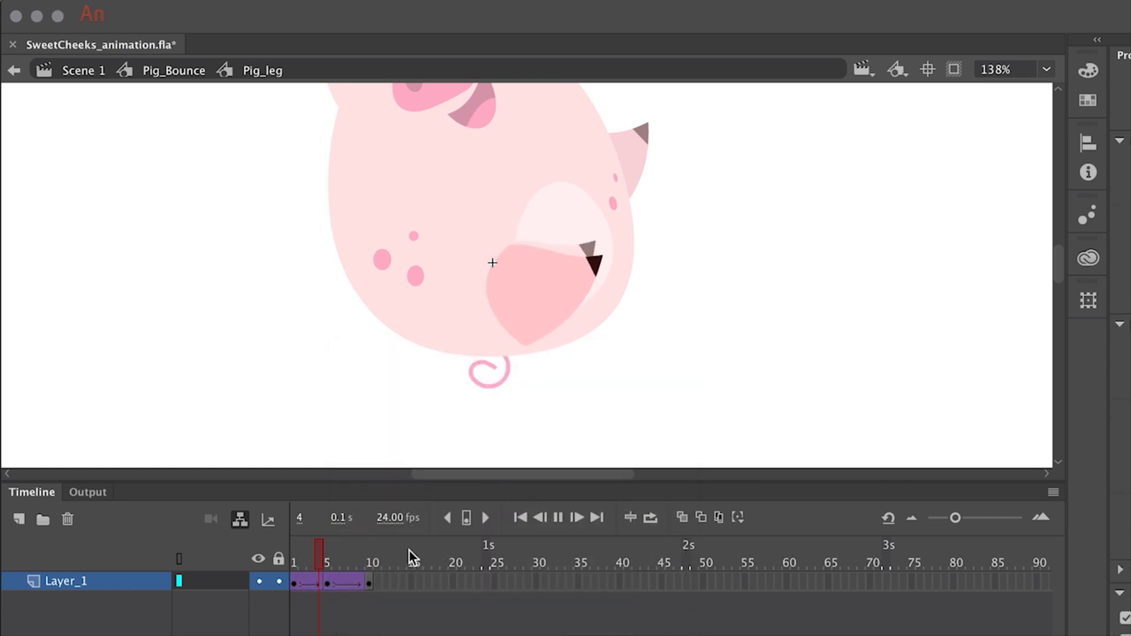
{"action": "key", "text": "Return"}
Remove frames from both leg tweens so the keyframes fall on frames 3 and 6, and play the faster motion
{"action": "left_click_drag", "start_coordinate": [328, 549], "coordinate": [315, 582]}
{"action": "right_click", "coordinate": [351, 582]}
{"action": "left_click", "coordinate": [375, 473]}
{"action": "right_click", "coordinate": [313, 582]}
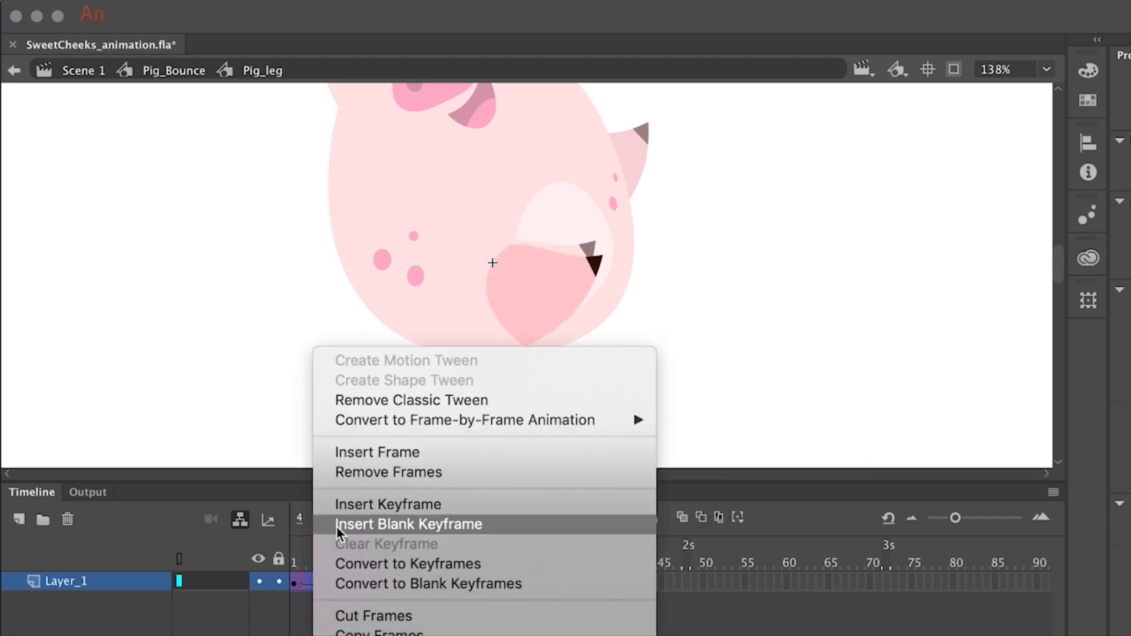
{"action": "left_click", "coordinate": [345, 482]}
{"action": "key", "text": "Return"}
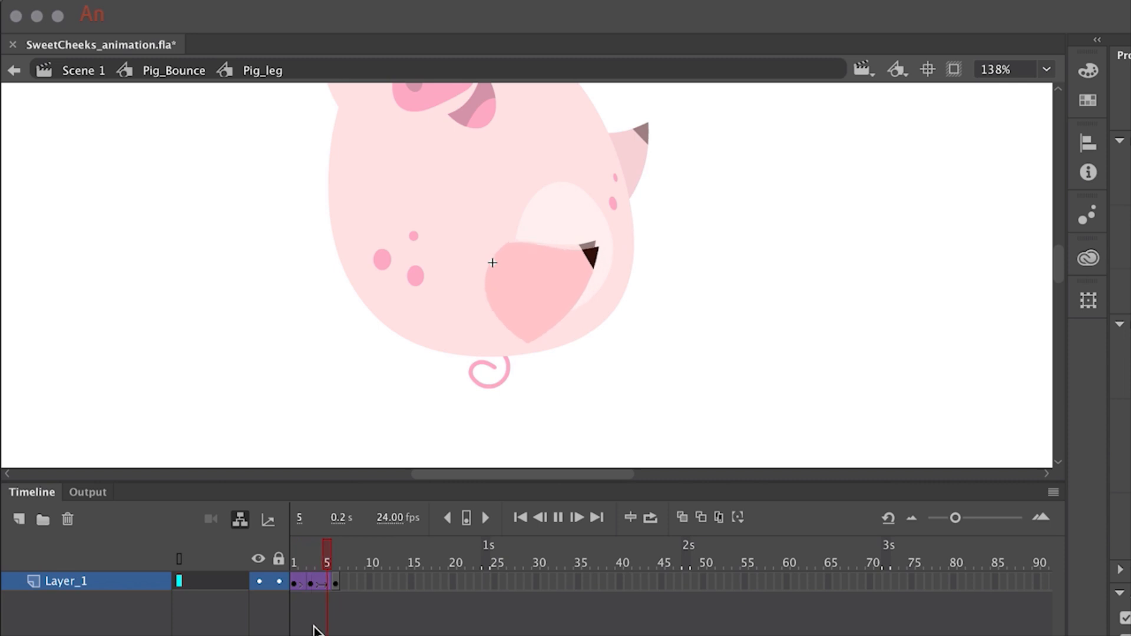
Add a keyframe at frame 5, clear the one at frame 6, and play the leg loop
{"action": "left_click", "coordinate": [335, 593]}
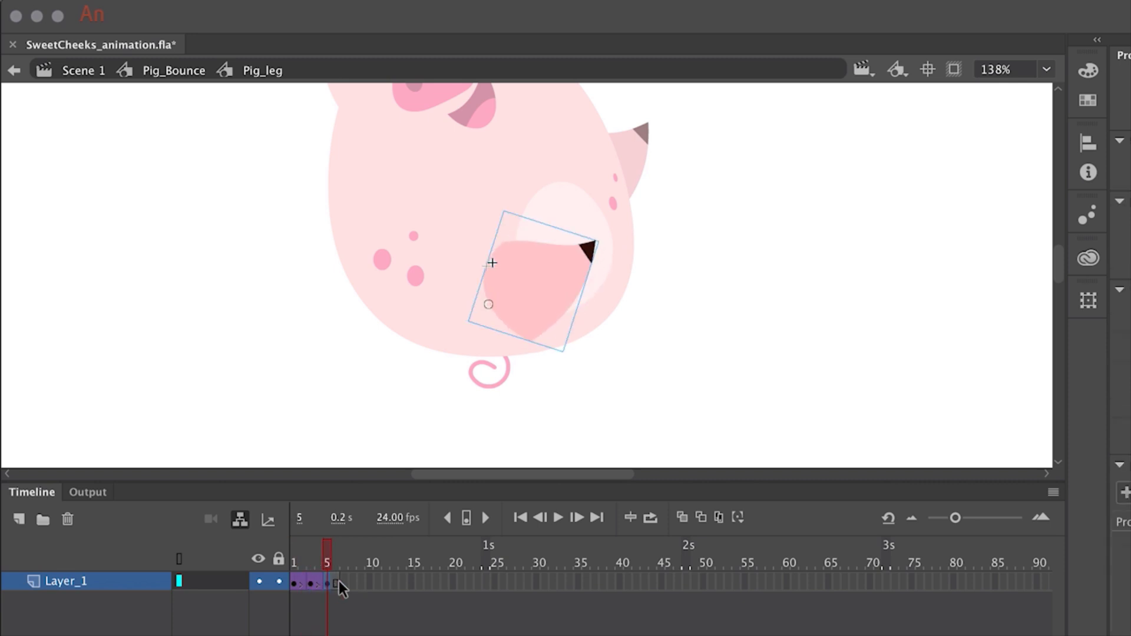
{"action": "right_click", "coordinate": [336, 583]}
{"action": "left_click", "coordinate": [377, 399]}
{"action": "key", "text": "Return"}
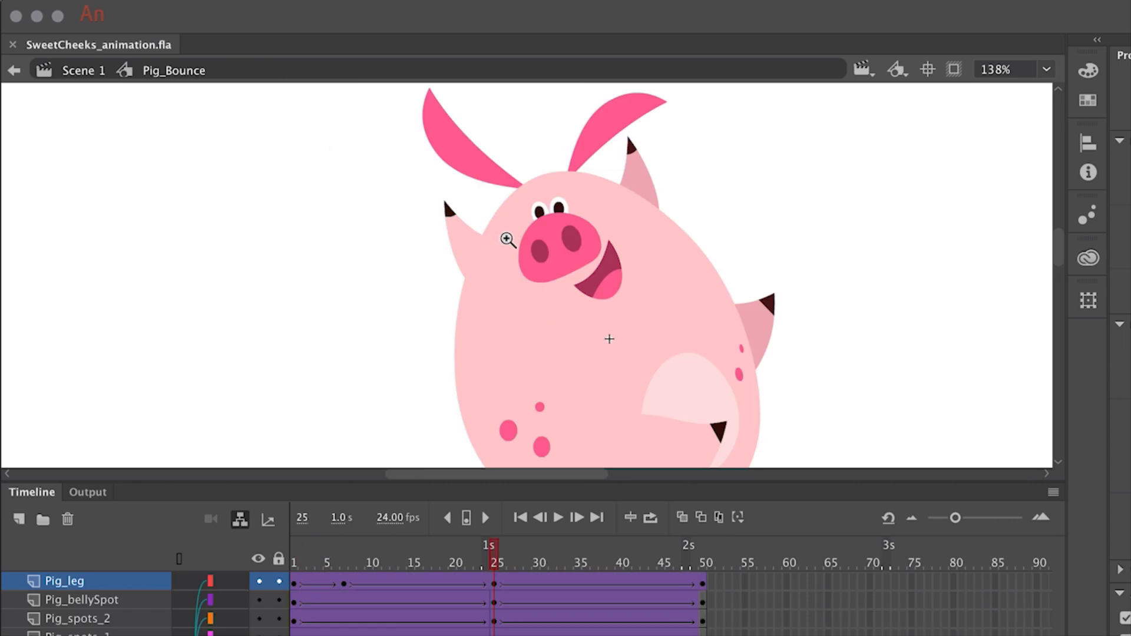
Open the near Pig_Arm symbol for editing in place and move the arm's transformation point to its base
{"action": "double_click", "coordinate": [459, 238]}
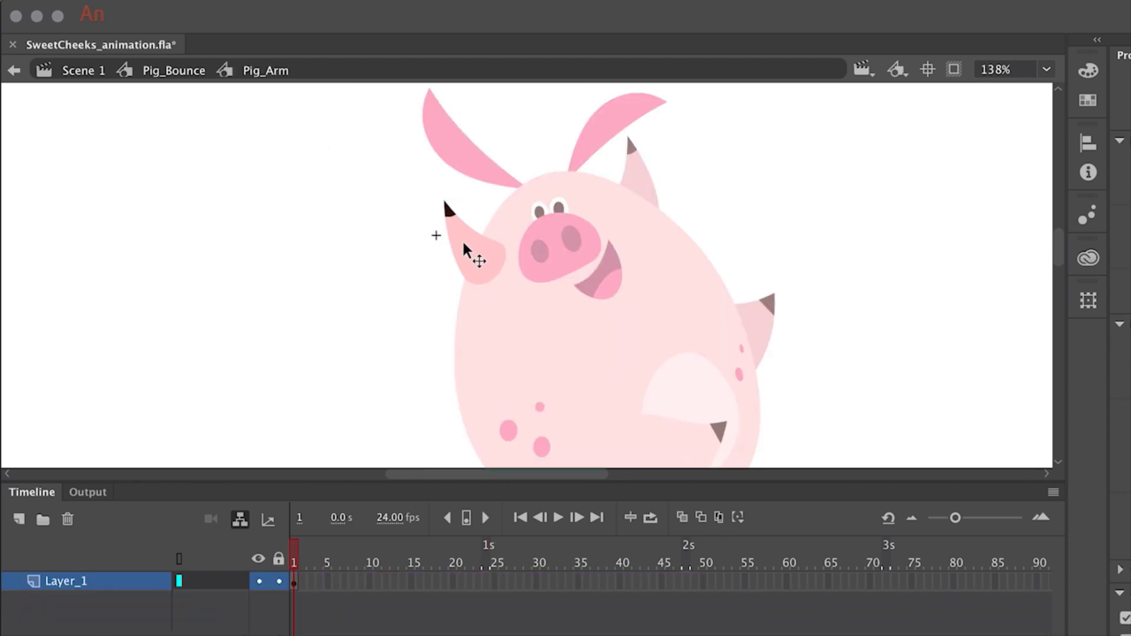
{"action": "left_click", "coordinate": [462, 239]}
{"action": "key", "text": "q"}
{"action": "left_click_drag", "start_coordinate": [473, 243], "coordinate": [492, 279]}
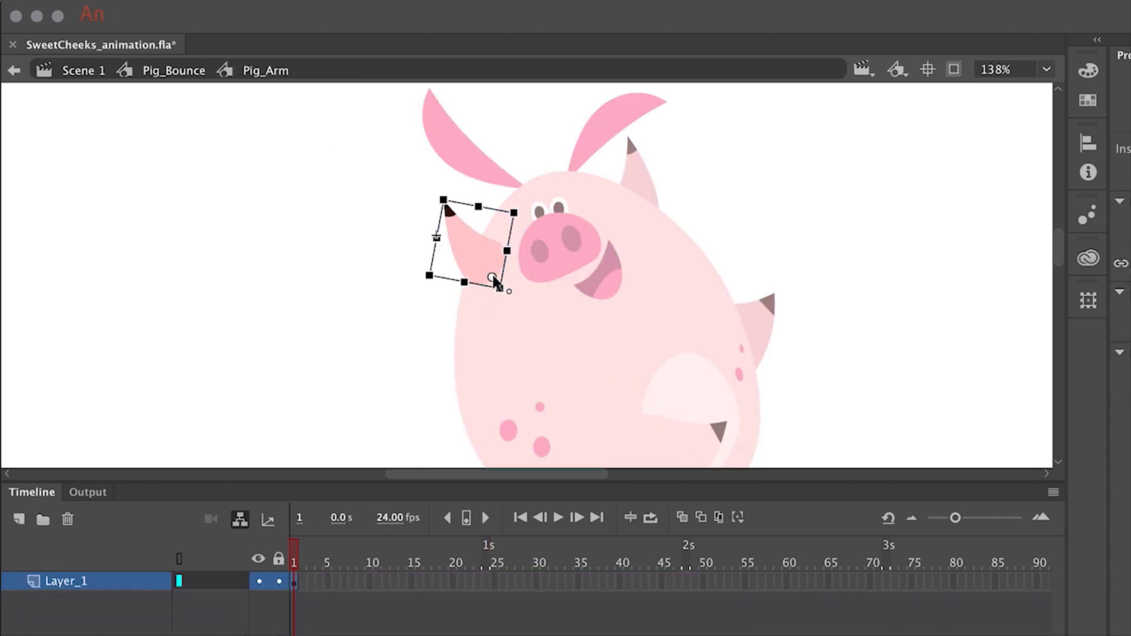
Insert keyframes at frames 3 and 6 on the arm's Layer_1
{"action": "left_click", "coordinate": [313, 582]}
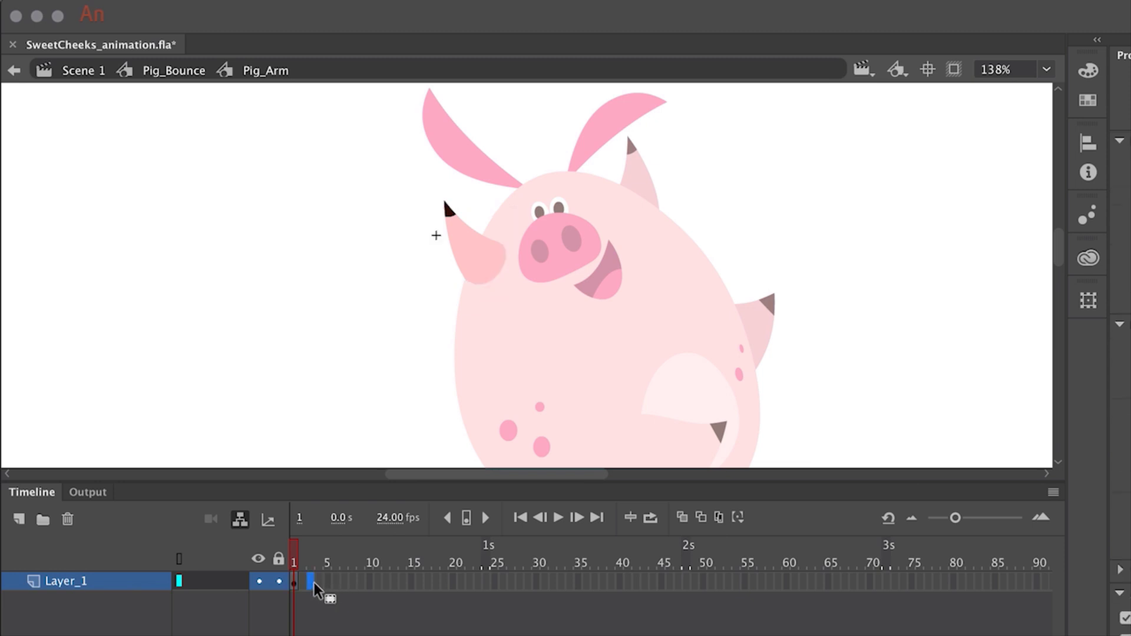
{"action": "key", "text": "F6"}
{"action": "left_click", "coordinate": [335, 583]}
{"action": "key", "text": "F6"}
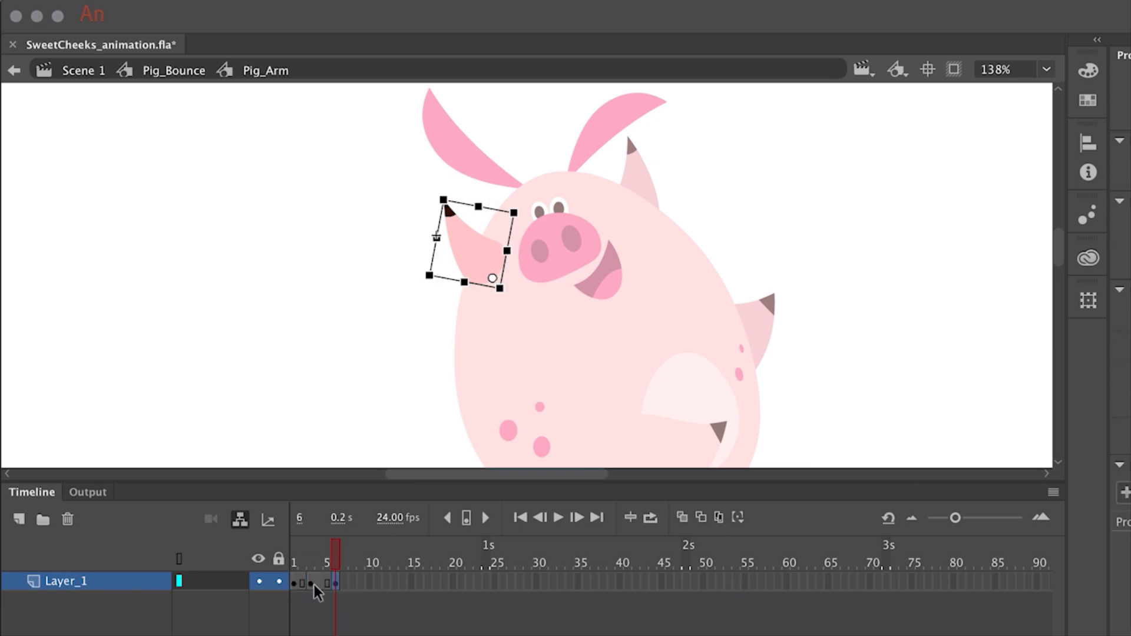
Rotate the arm slightly clockwise on frame 3 and create classic tweens between its keyframes
{"action": "left_click", "coordinate": [313, 583]}
{"action": "mouse_move", "coordinate": [525, 206]}
{"action": "left_mouse_down"}
{"action": "mouse_move", "coordinate": [538, 206]}
{"action": "mouse_move", "coordinate": [531, 219]}
{"action": "left_mouse_up"}
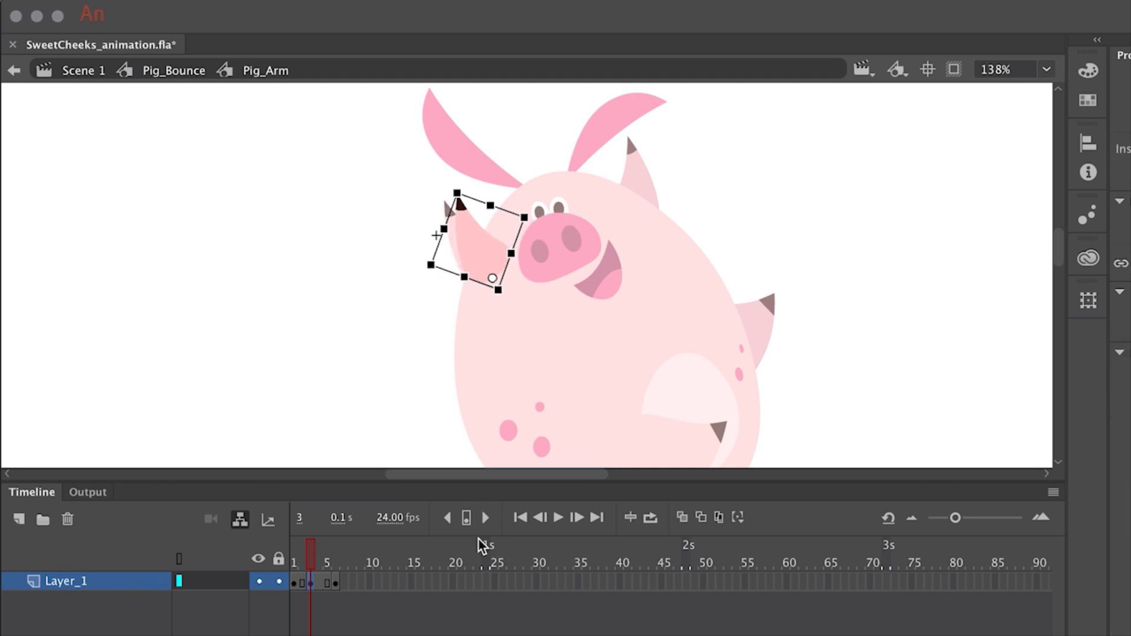
{"action": "left_click", "coordinate": [317, 584]}
{"action": "right_click", "coordinate": [317, 584]}
{"action": "left_click", "coordinate": [410, 400]}
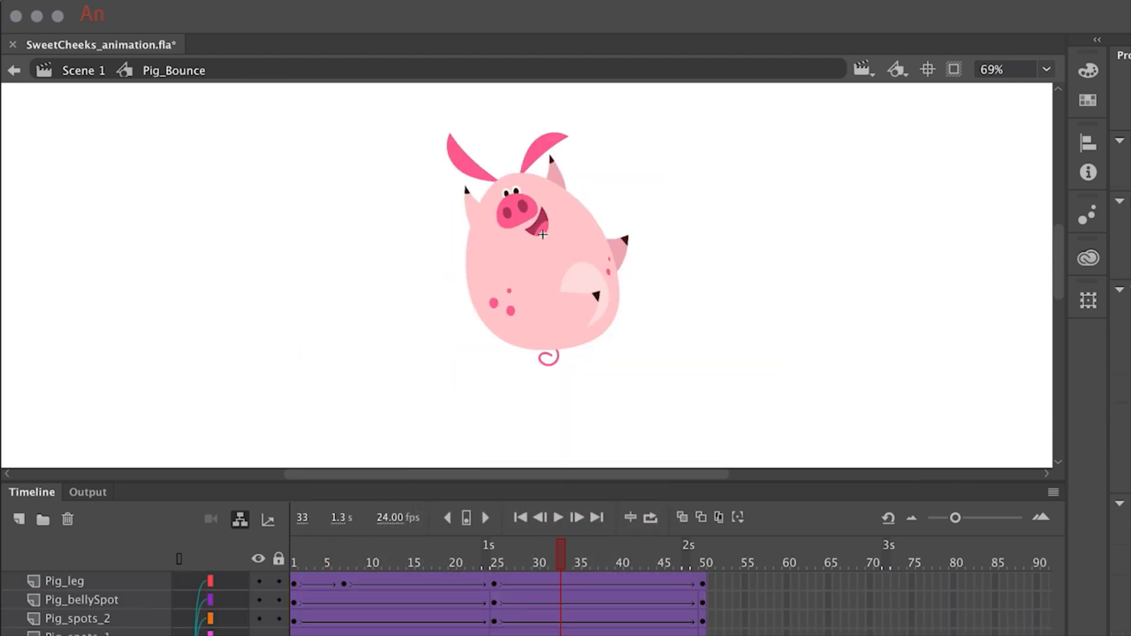
At frame 33 of Pig_Bounce, rotate the ear nearest the near arm clockwise until it stands almost upright
{"action": "left_click", "coordinate": [466, 163]}
{"action": "left_click", "coordinate": [541, 149], "text": "shift"}
{"action": "key", "text": "super+="}
{"action": "key", "text": "Escape"}
{"action": "left_click", "coordinate": [458, 277]}
{"action": "key", "text": "q"}
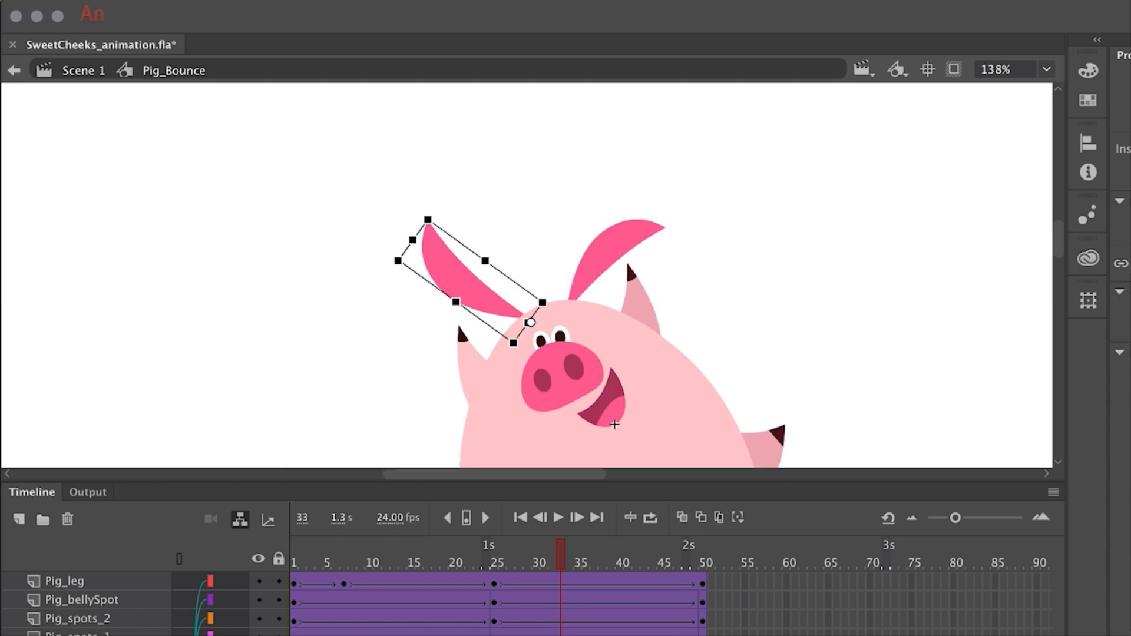
{"action": "left_click_drag", "start_coordinate": [425, 216], "coordinate": [551, 173]}
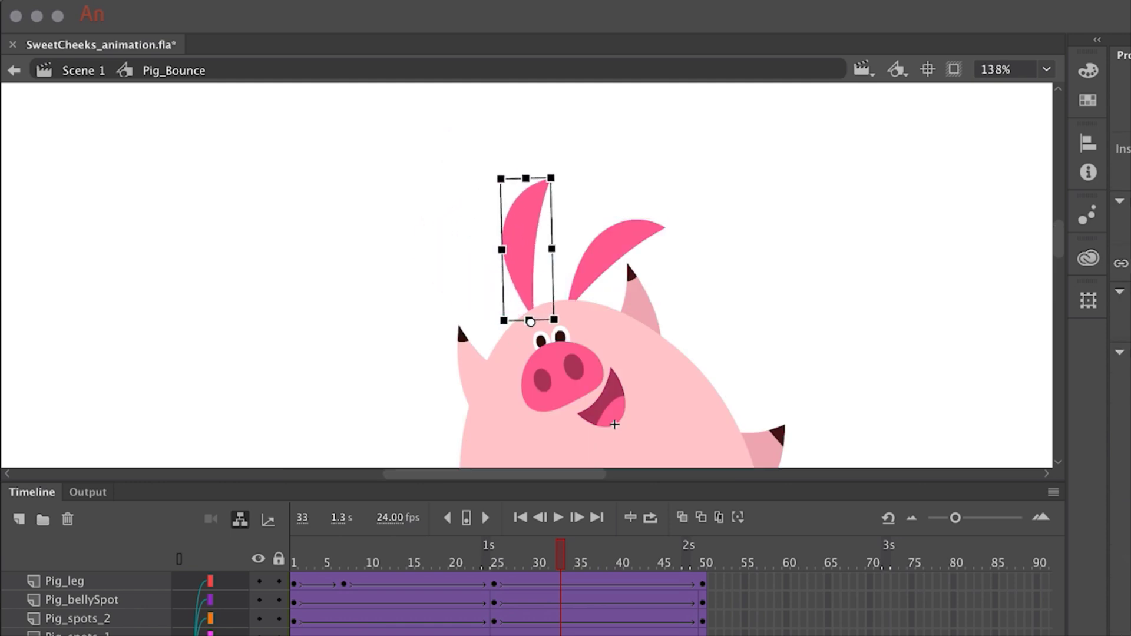
Rotate the other ear counterclockwise to stand upright at frame 33 and play the whole bounce
{"action": "left_click", "coordinate": [614, 243]}
{"action": "left_click_drag", "start_coordinate": [668, 216], "coordinate": [586, 175]}
{"action": "key", "text": "Return"}
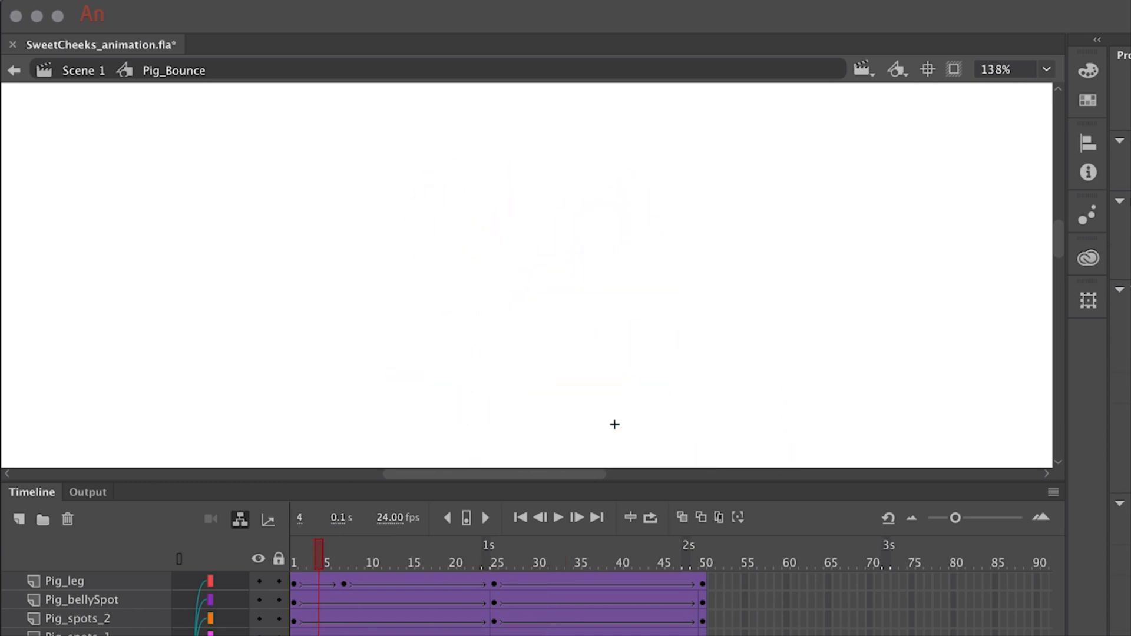
{"action": "key", "text": "Return"}
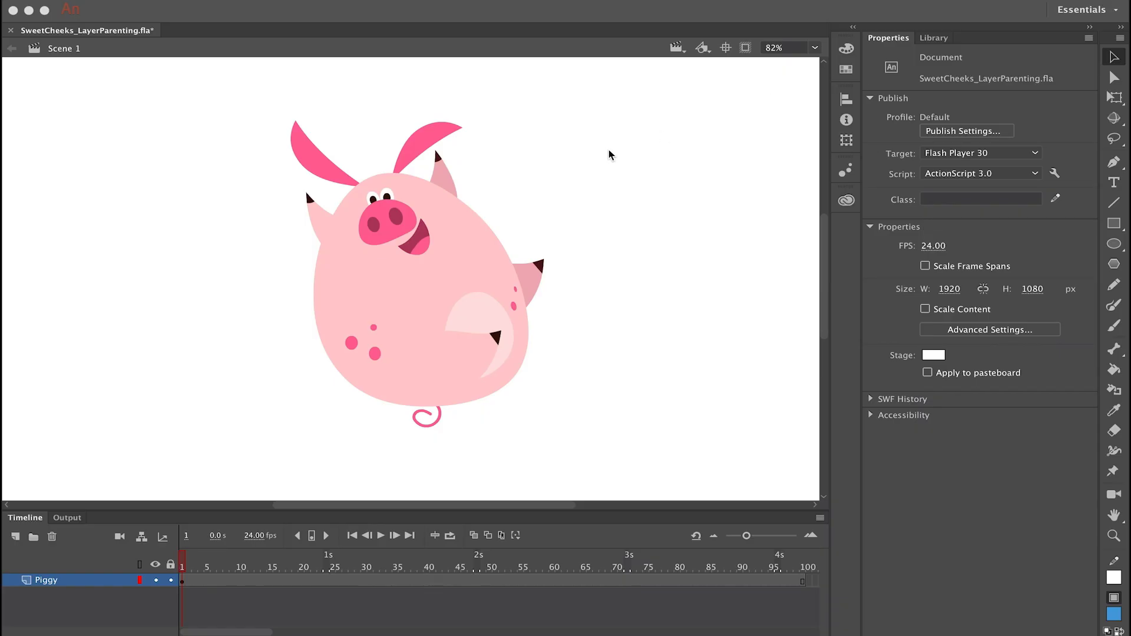
In SweetCheeks_LayerParenting.fla, nudge the pig instance slightly and open its Pig_Bounce symbol for editing
{"action": "left_click", "coordinate": [444, 252]}
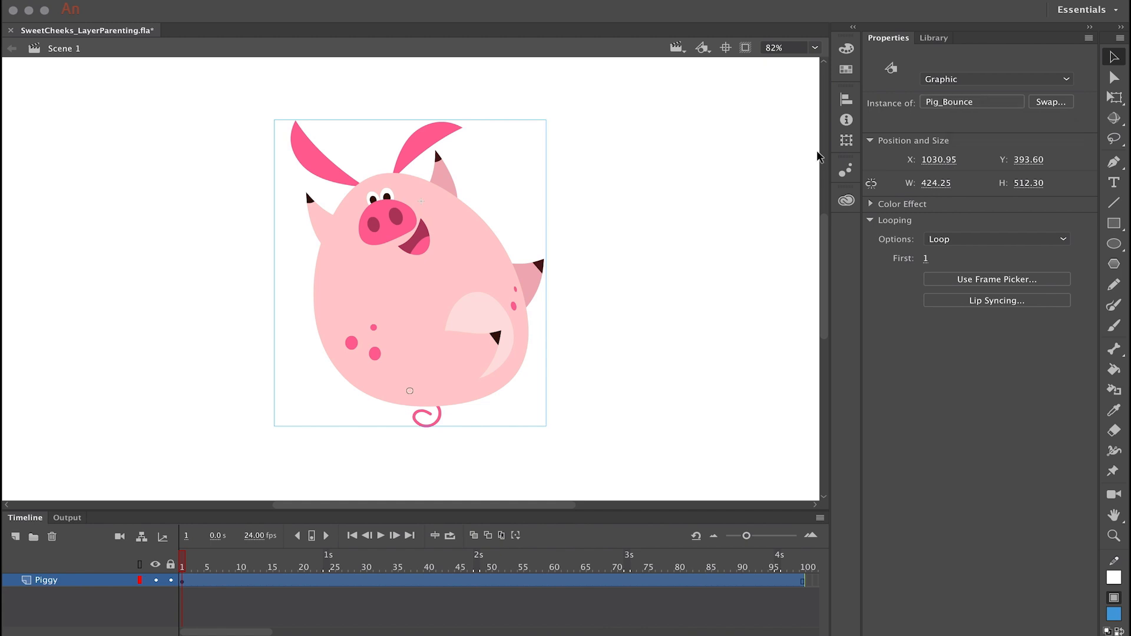
{"action": "mouse_move", "coordinate": [402, 287]}
{"action": "left_mouse_down"}
{"action": "mouse_move", "coordinate": [510, 285]}
{"action": "mouse_move", "coordinate": [409, 283]}
{"action": "left_mouse_up"}
{"action": "double_click", "coordinate": [409, 283]}
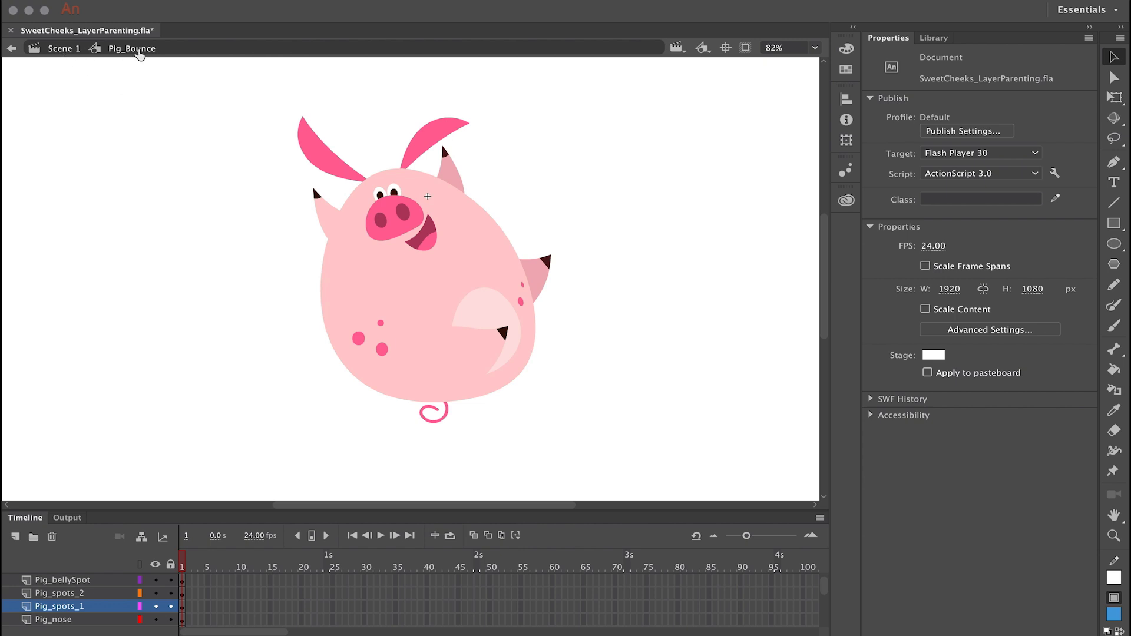
Enlarge the timeline to show all layers and go through them one by one to check which body part each holds
{"action": "left_click_drag", "start_coordinate": [351, 512], "coordinate": [364, 378]}
{"action": "left_click_drag", "start_coordinate": [364, 379], "coordinate": [363, 322]}
{"action": "left_click", "coordinate": [100, 391]}
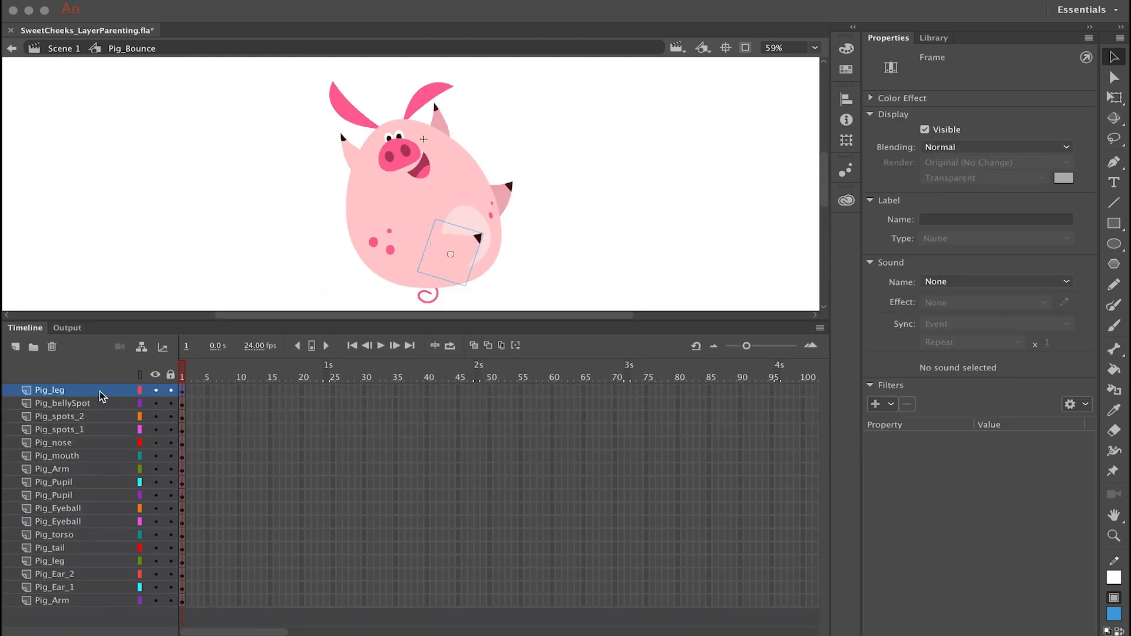
{"action": "left_click", "coordinate": [105, 404]}
{"action": "left_click", "coordinate": [108, 417]}
{"action": "left_click", "coordinate": [108, 430]}
{"action": "left_click", "coordinate": [108, 443]}
{"action": "left_click", "coordinate": [107, 455]}
{"action": "left_click", "coordinate": [106, 469]}
{"action": "left_click", "coordinate": [105, 482]}
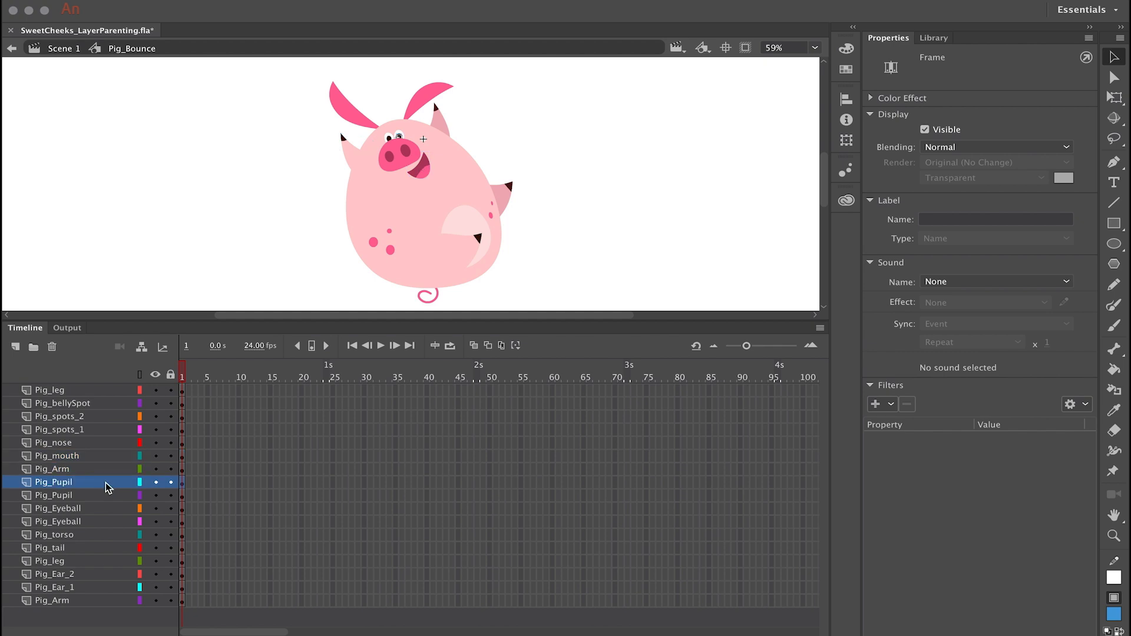
{"action": "left_click", "coordinate": [106, 495]}
{"action": "left_click", "coordinate": [106, 508]}
{"action": "left_click", "coordinate": [106, 522]}
{"action": "left_click", "coordinate": [107, 534]}
{"action": "left_click", "coordinate": [107, 547]}
{"action": "left_click", "coordinate": [107, 561]}
{"action": "left_click", "coordinate": [106, 574]}
{"action": "left_click", "coordinate": [106, 586]}
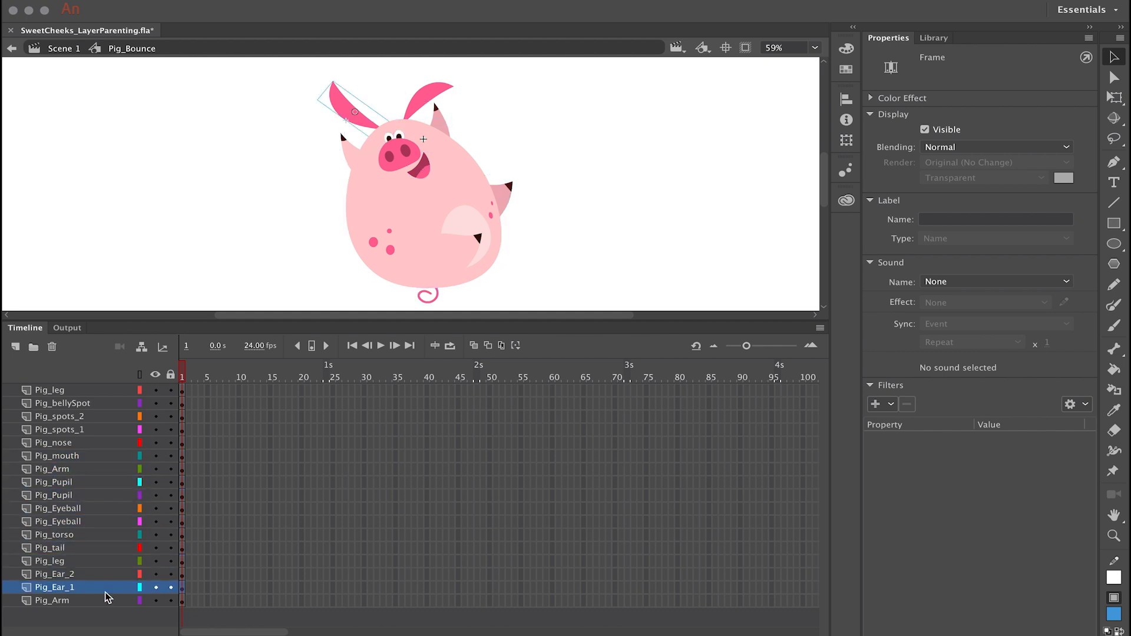
{"action": "left_click", "coordinate": [106, 601]}
Focus on the leg of the topmost Pig_leg layer and activate the Free Transform tool on it
{"action": "left_click", "coordinate": [116, 392]}
{"action": "key", "text": "super+equal"}
{"action": "key", "text": "super+equal"}
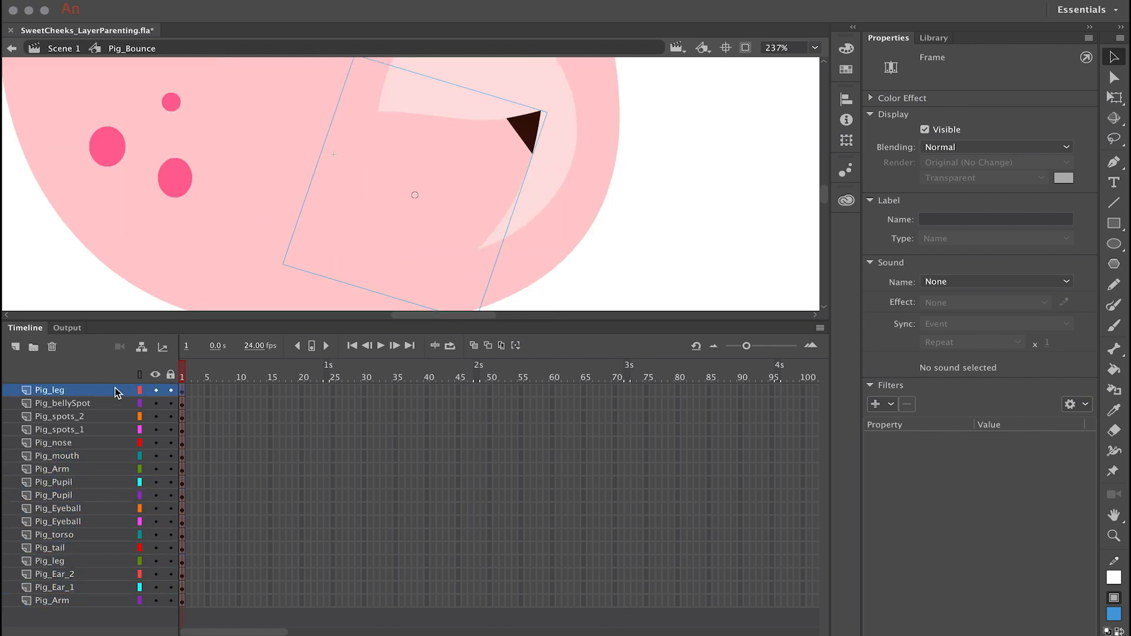
{"action": "left_click_drag", "start_coordinate": [276, 334], "coordinate": [278, 510]}
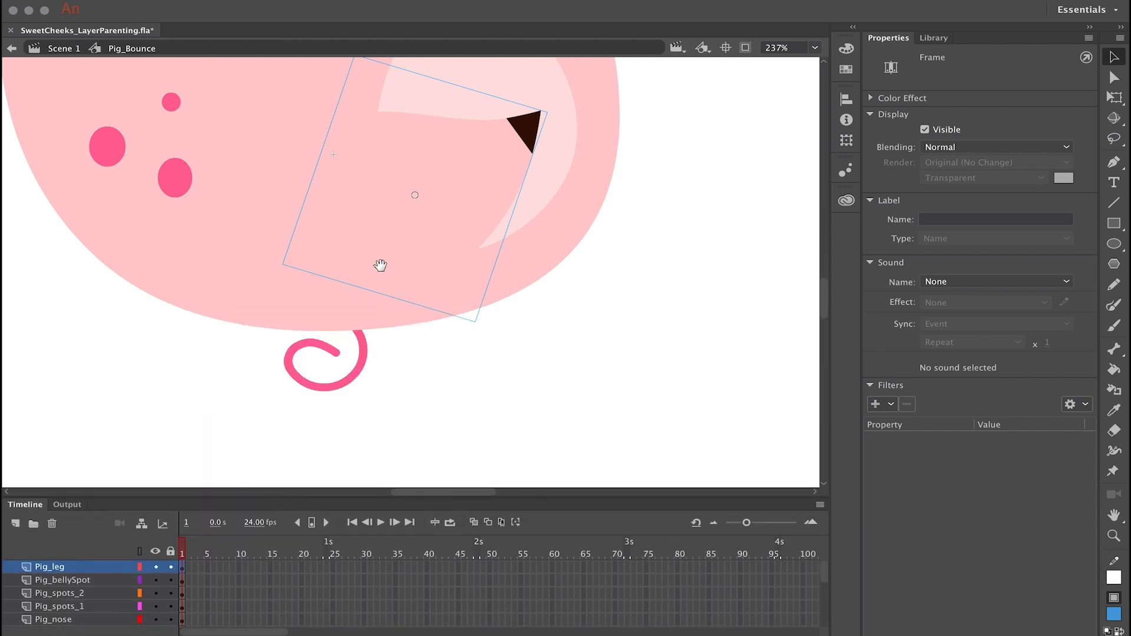
{"action": "left_click_drag", "start_coordinate": [379, 265], "coordinate": [435, 336]}
{"action": "left_click", "coordinate": [1114, 98]}
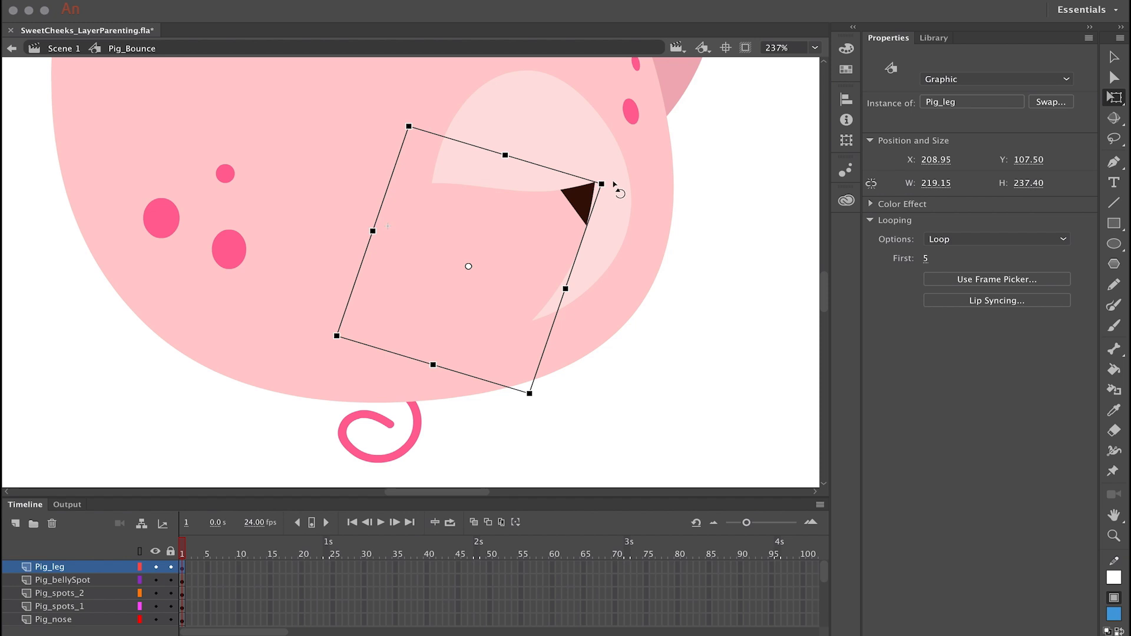
Try rotating the leg around its central transformation point and around one placed at its lower corner
{"action": "left_click_drag", "start_coordinate": [616, 187], "coordinate": [626, 238]}
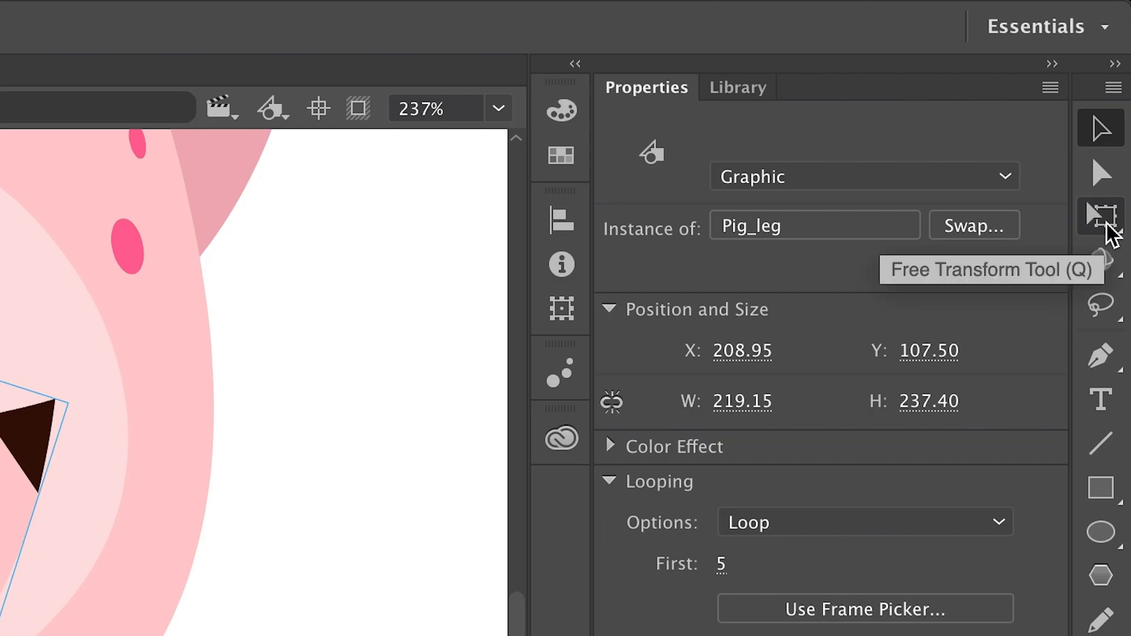
{"action": "left_click", "coordinate": [1107, 225]}
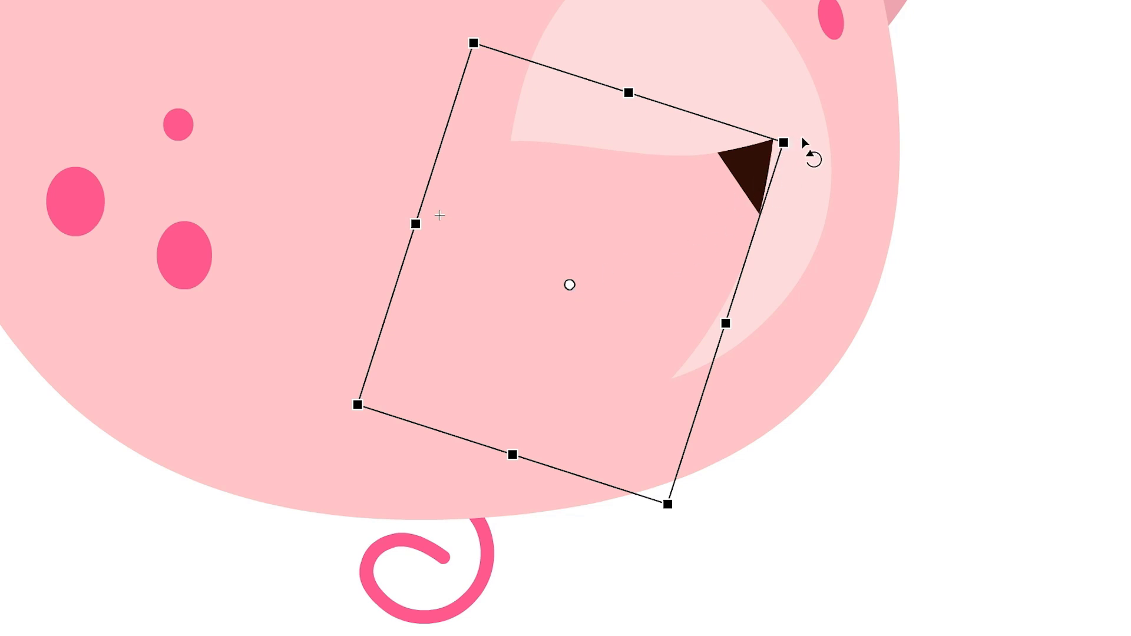
{"action": "left_click_drag", "start_coordinate": [804, 140], "coordinate": [816, 188]}
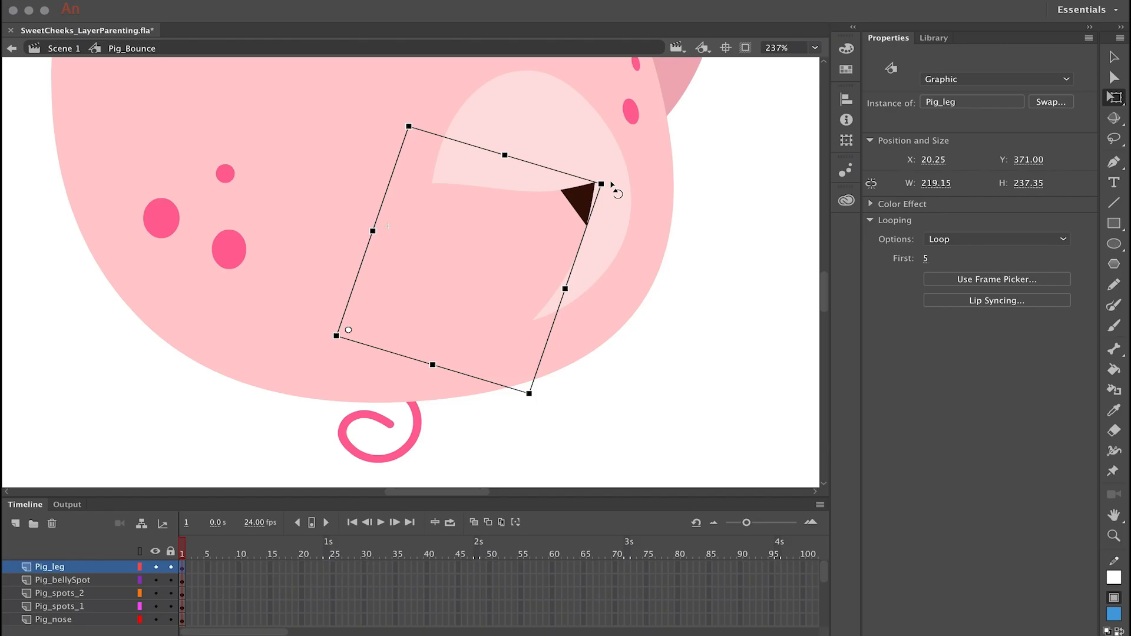
{"action": "left_click_drag", "start_coordinate": [614, 188], "coordinate": [626, 227]}
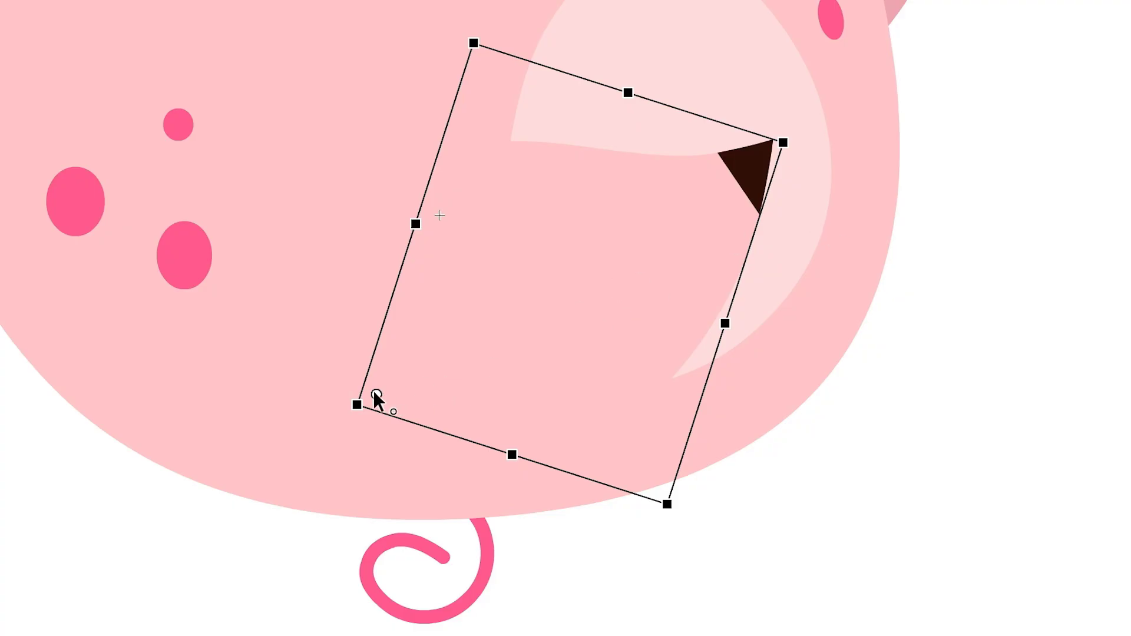
Move the near leg's transformation point to its base, test its rotation, and reposition the far leg's transformation point inside the body
{"action": "left_click_drag", "start_coordinate": [376, 396], "coordinate": [475, 404]}
{"action": "left_click_drag", "start_coordinate": [803, 148], "coordinate": [835, 381]}
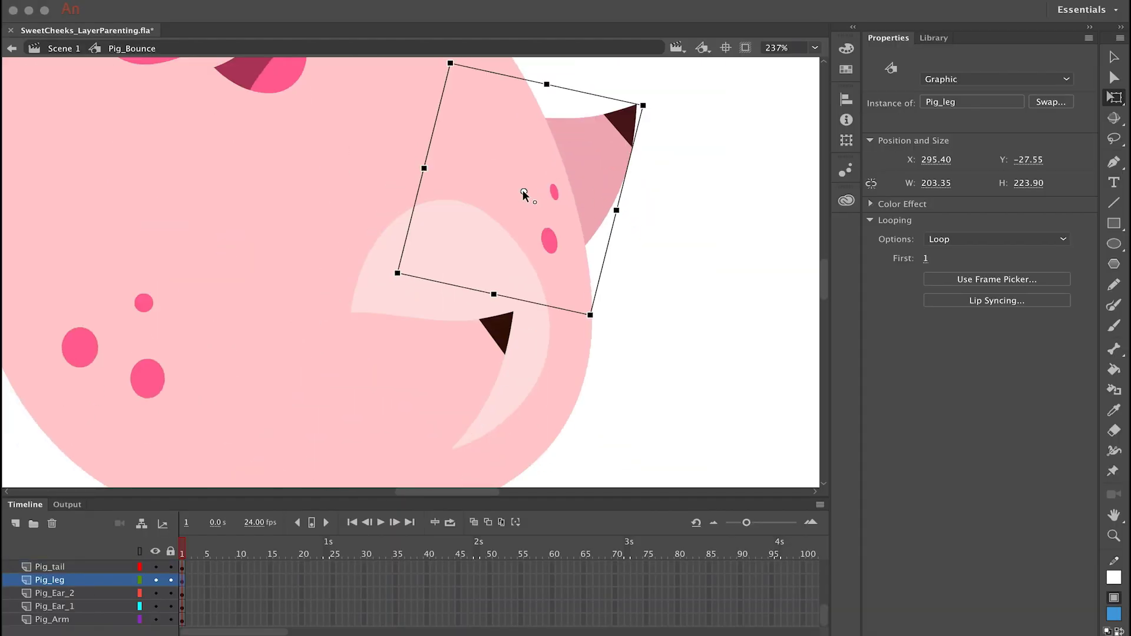
{"action": "left_click_drag", "start_coordinate": [523, 191], "coordinate": [473, 248]}
Select the tail and move its transformation point up toward where it joins the body
{"action": "left_click_drag", "start_coordinate": [358, 298], "coordinate": [466, 94]}
{"action": "left_click", "coordinate": [420, 371]}
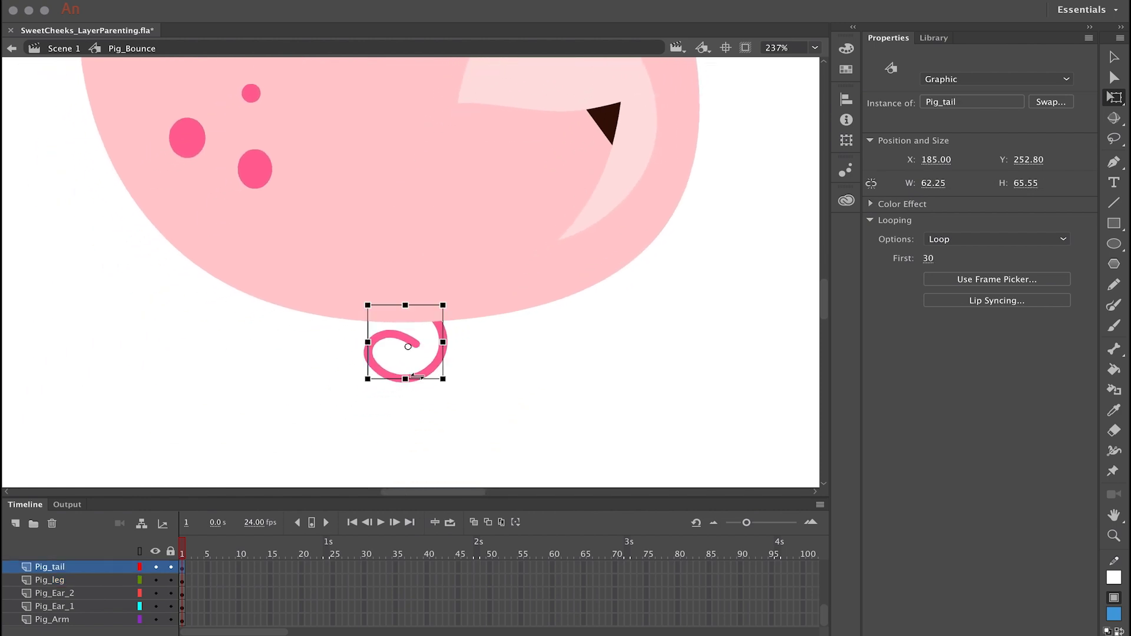
{"action": "left_click_drag", "start_coordinate": [411, 342], "coordinate": [412, 295]}
{"action": "left_click_drag", "start_coordinate": [452, 395], "coordinate": [534, 407]}
Place the far arm's transformation point at its base inside the body, test its rotation and undo the test
{"action": "scroll", "coordinate": [462, 426], "scroll_direction": "up", "scroll_amount": 5}
{"action": "left_click", "coordinate": [568, 264]}
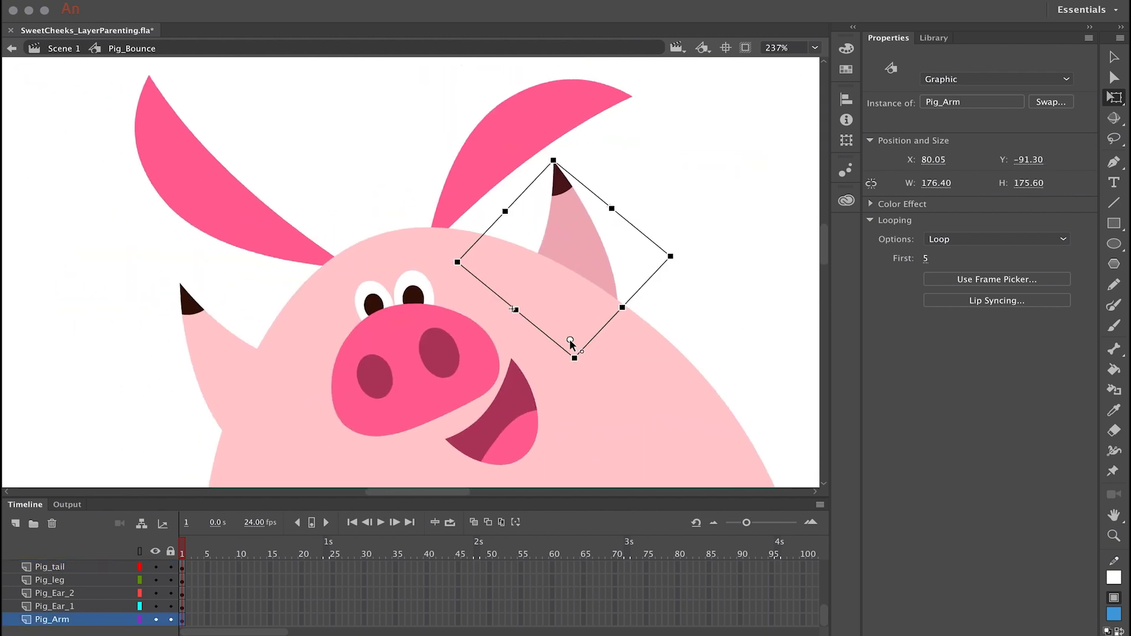
{"action": "left_click_drag", "start_coordinate": [552, 153], "coordinate": [487, 138]}
{"action": "key", "text": "super+z"}
Move the near arm's transformation point to its shoulder base and test its rotation
{"action": "left_click", "coordinate": [208, 354]}
{"action": "left_click_drag", "start_coordinate": [361, 290], "coordinate": [427, 245]}
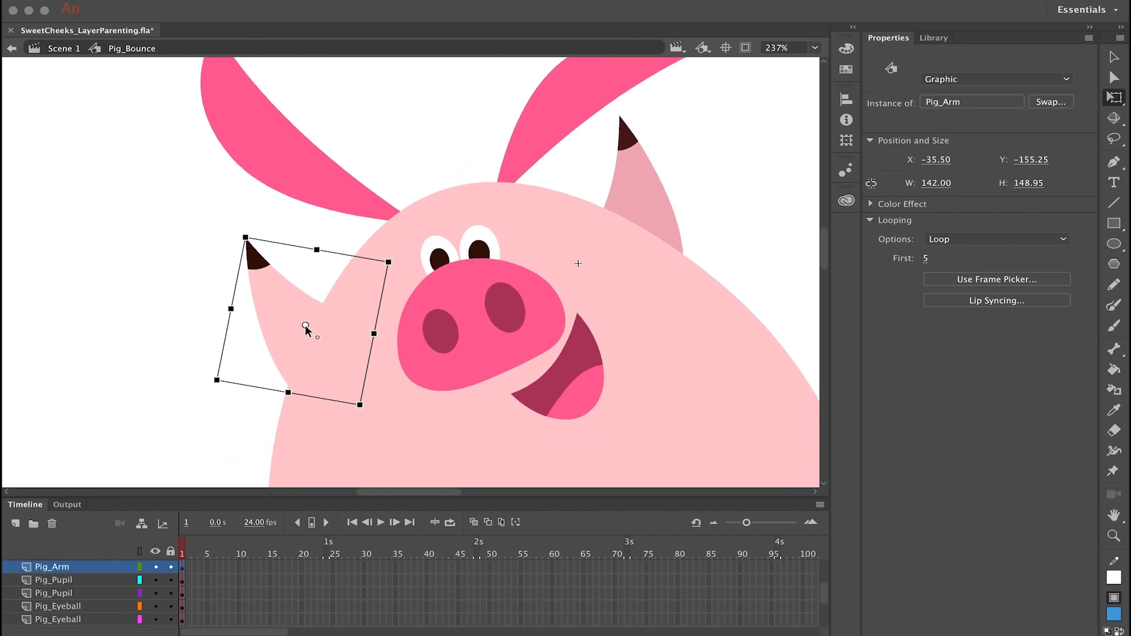
{"action": "left_click_drag", "start_coordinate": [305, 324], "coordinate": [349, 389]}
{"action": "left_click_drag", "start_coordinate": [241, 230], "coordinate": [275, 197]}
Move the Pig_Ear_1 transformation point to the ear's base at the head
{"action": "scroll", "coordinate": [384, 187], "scroll_direction": "up", "scroll_amount": 3}
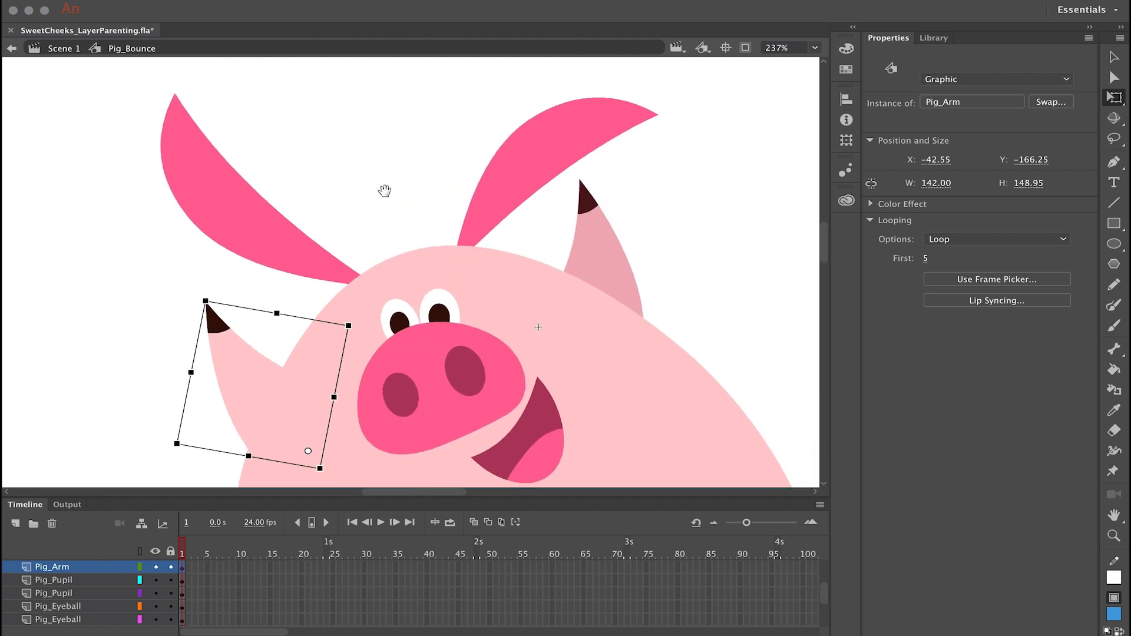
{"action": "left_click", "coordinate": [228, 215]}
{"action": "left_click_drag", "start_coordinate": [278, 239], "coordinate": [381, 299]}
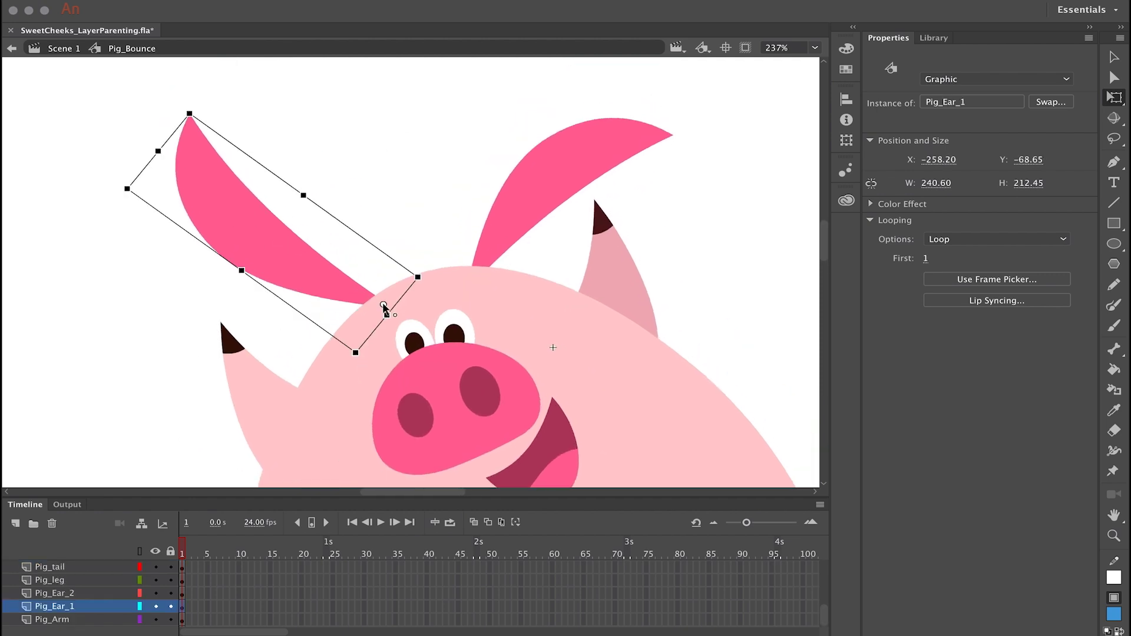
Test Pig_Ear_1's rotation and undo the test, and move the Pig_Ear_2 transformation point to that ear's base at the head
{"action": "left_click_drag", "start_coordinate": [193, 109], "coordinate": [380, 66]}
{"action": "key", "text": "super+z"}
{"action": "left_click", "coordinate": [604, 150]}
{"action": "left_click_drag", "start_coordinate": [571, 204], "coordinate": [473, 287]}
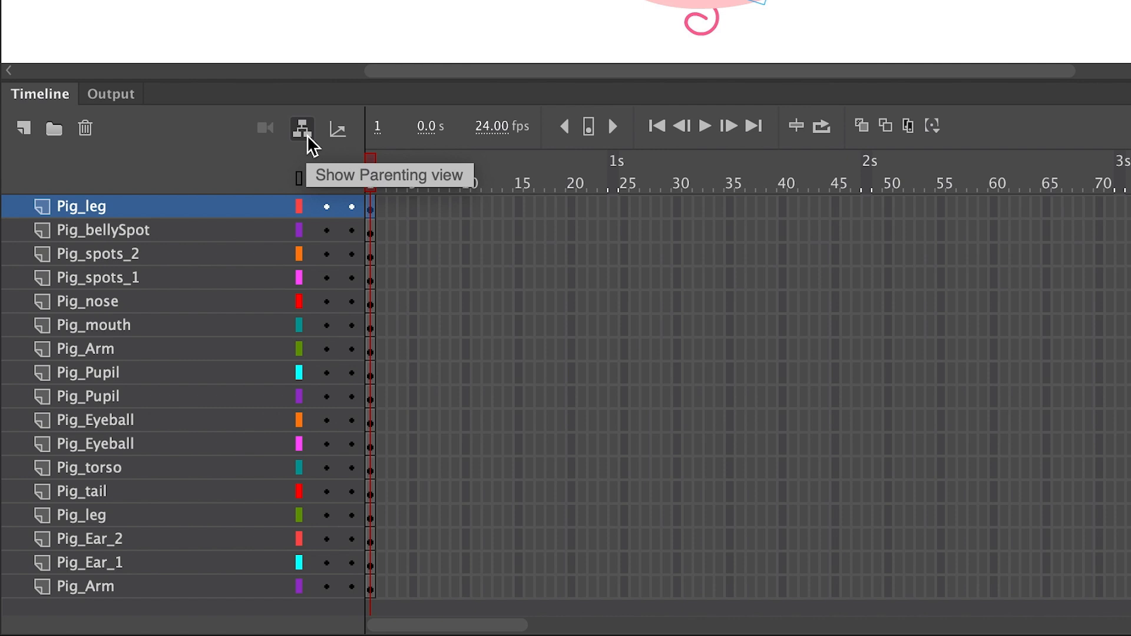
Show the layer parenting view, parent the near Pig_leg layer to Pig_torso and widen the layer area
{"action": "left_click", "coordinate": [307, 138]}
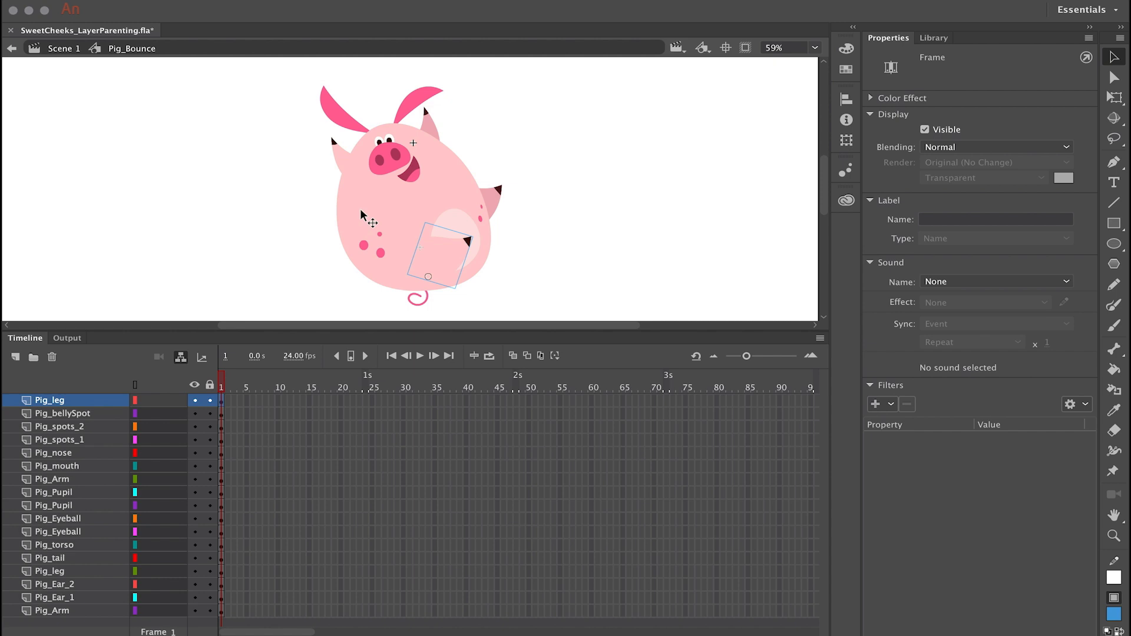
{"action": "left_click", "coordinate": [375, 206]}
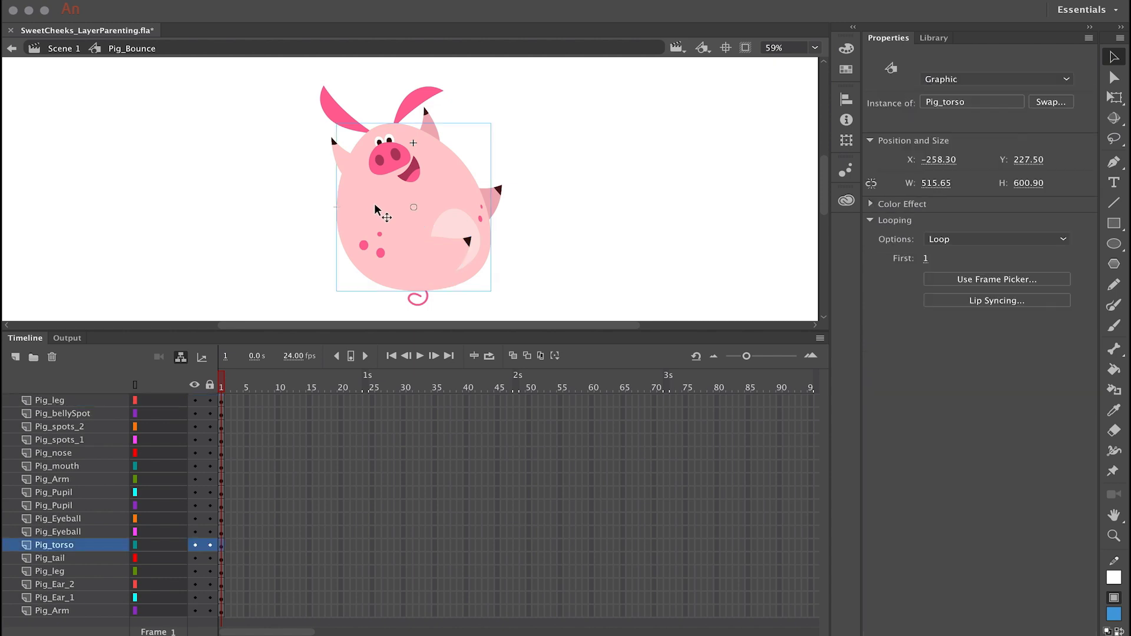
{"action": "left_click", "coordinate": [442, 257]}
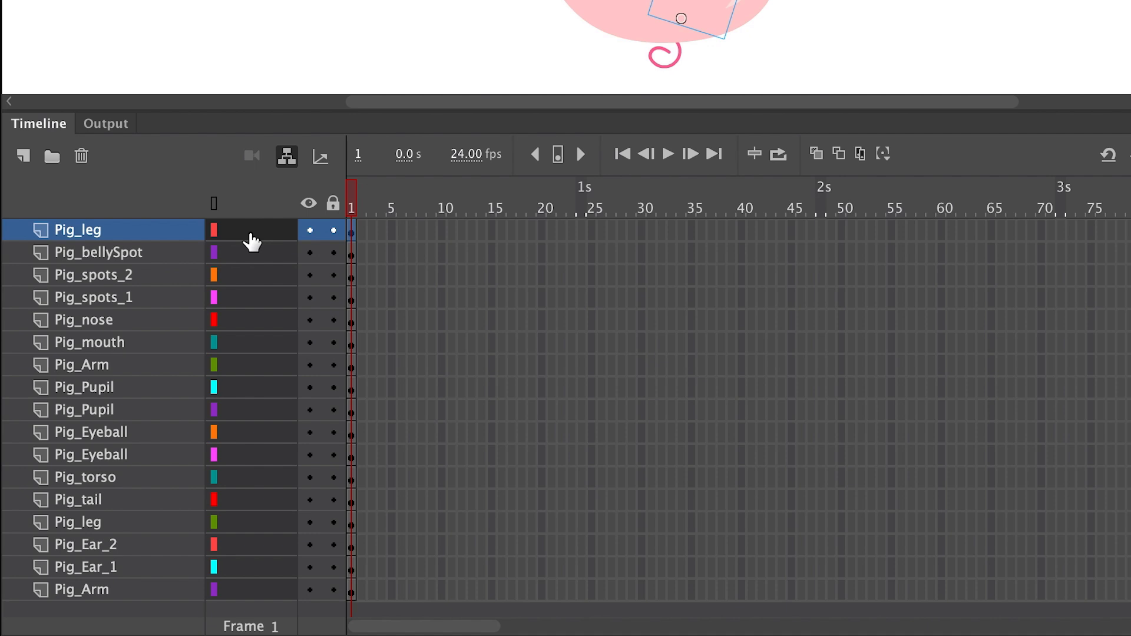
{"action": "left_click_drag", "start_coordinate": [252, 240], "coordinate": [259, 492]}
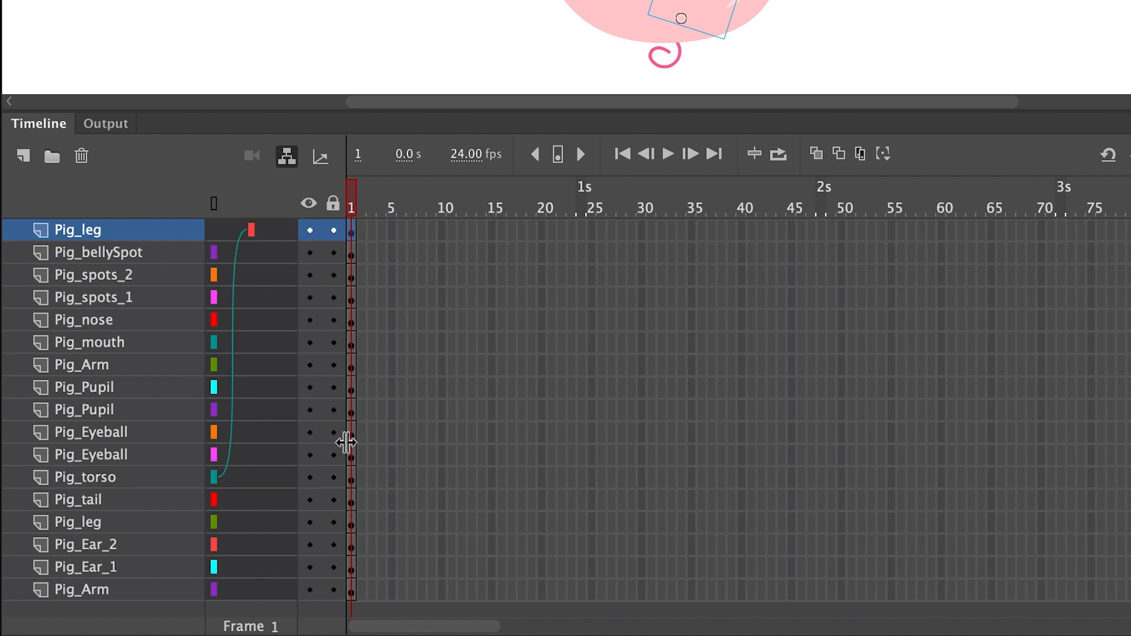
{"action": "left_click_drag", "start_coordinate": [346, 442], "coordinate": [387, 444]}
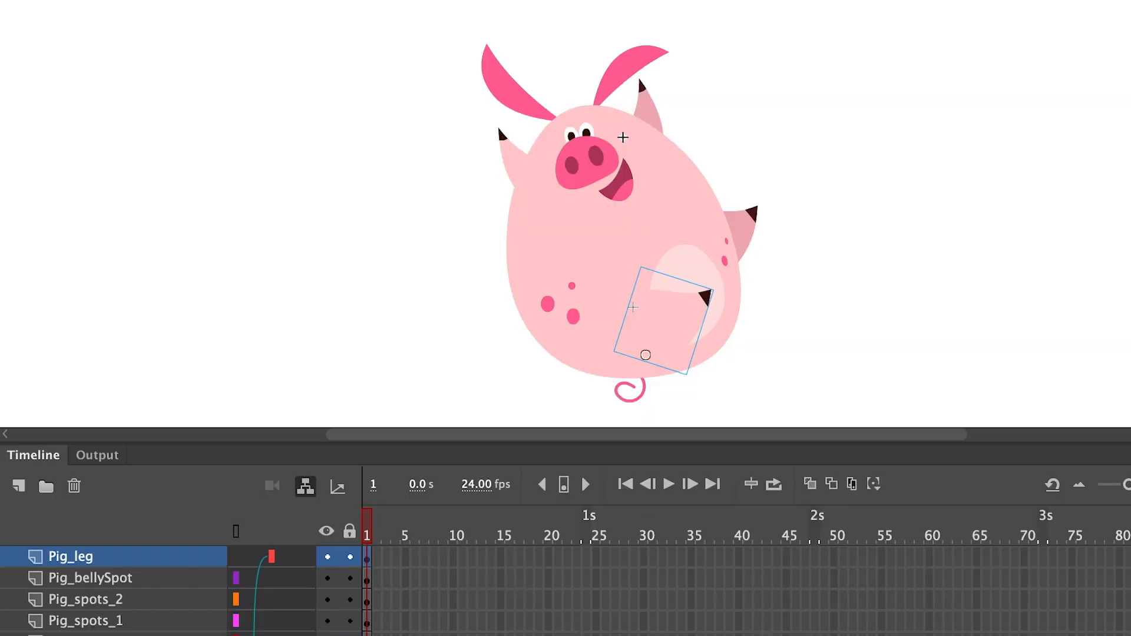
Parent the far Pig_leg layer and the Pig_bellySpot layer to Pig_torso
{"action": "left_click", "coordinate": [758, 246]}
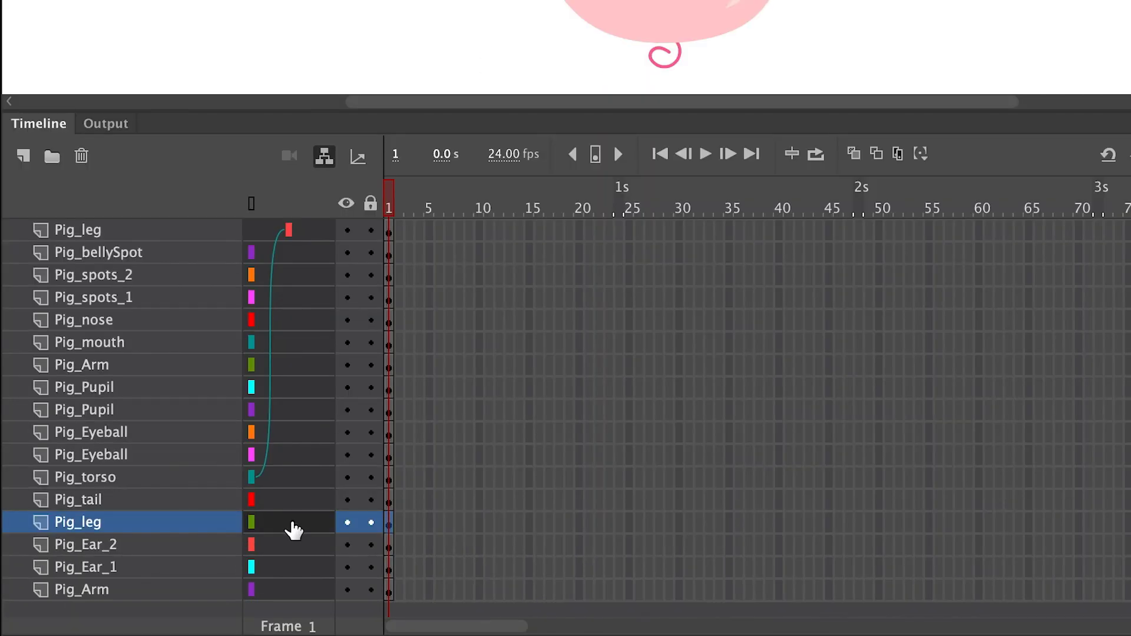
{"action": "left_click_drag", "start_coordinate": [294, 527], "coordinate": [290, 483]}
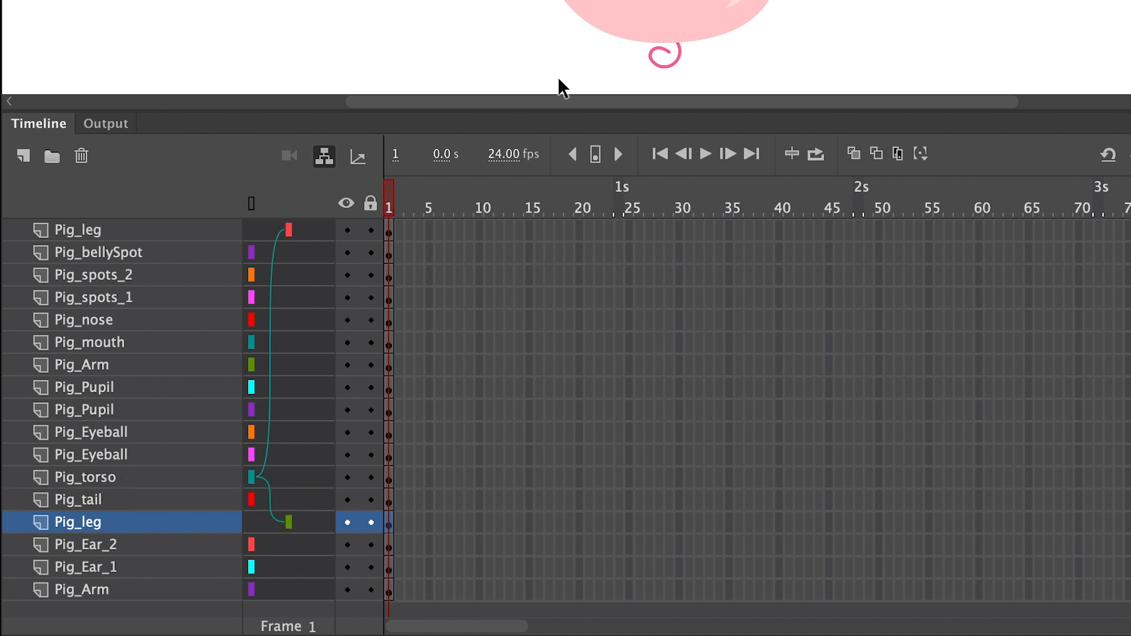
{"action": "left_click", "coordinate": [738, 1]}
{"action": "left_click_drag", "start_coordinate": [251, 252], "coordinate": [303, 481]}
Parent the Pig_spots_2, Pig_spots_1 and Pig_tail layers to Pig_torso
{"action": "left_click", "coordinate": [390, 274]}
{"action": "key", "text": "super+equal"}
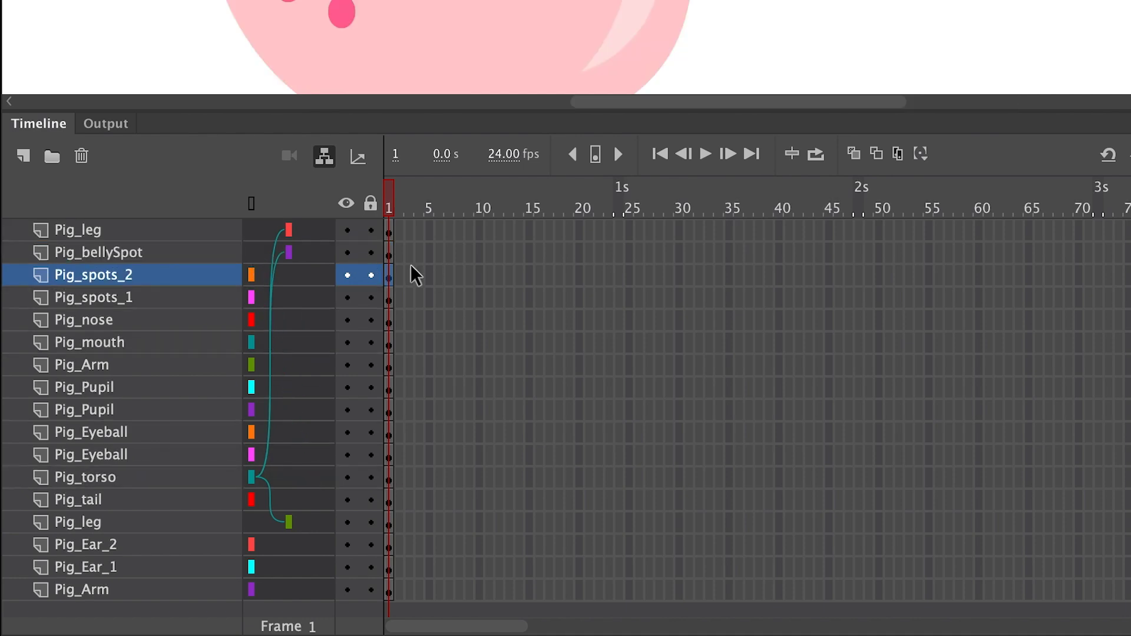
{"action": "left_click_drag", "start_coordinate": [287, 276], "coordinate": [297, 482]}
{"action": "left_click", "coordinate": [340, 24]}
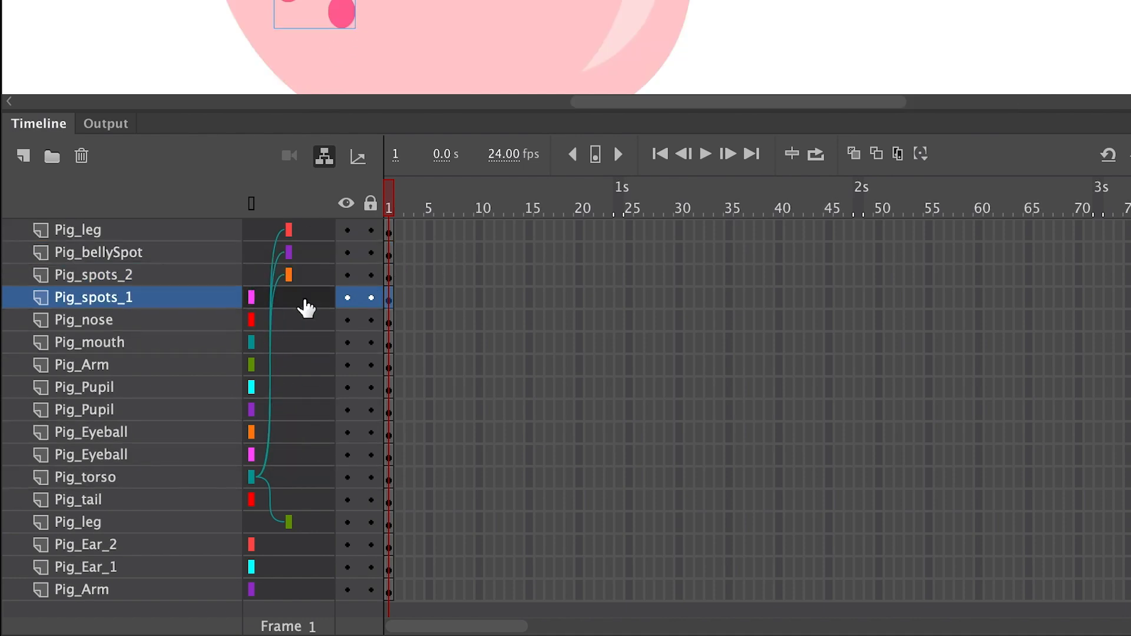
{"action": "left_click_drag", "start_coordinate": [303, 306], "coordinate": [303, 480]}
{"action": "scroll", "coordinate": [601, 6], "scroll_direction": "down", "scroll_amount": 5}
{"action": "scroll", "coordinate": [601, 47], "scroll_direction": "up", "scroll_amount": 5}
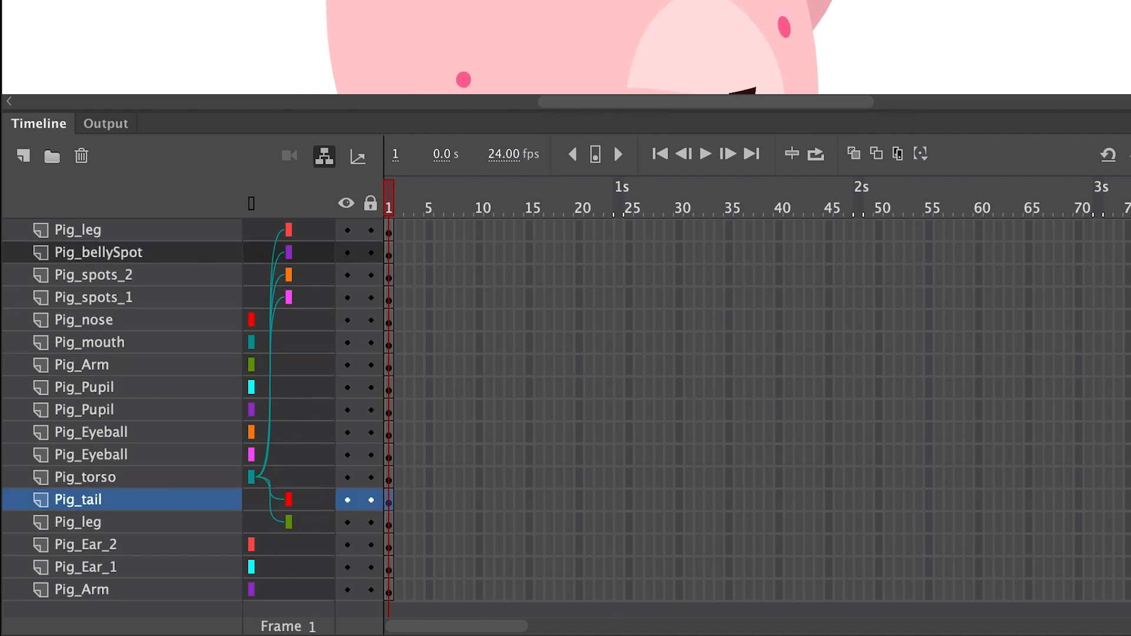
Parent the Pig_mouth, Pig_nose and both Pig_Eyeball layers to Pig_torso
{"action": "left_click", "coordinate": [745, 90]}
{"action": "left_click_drag", "start_coordinate": [306, 343], "coordinate": [308, 480]}
{"action": "left_click", "coordinate": [666, 59]}
{"action": "left_click_drag", "start_coordinate": [306, 320], "coordinate": [305, 481]}
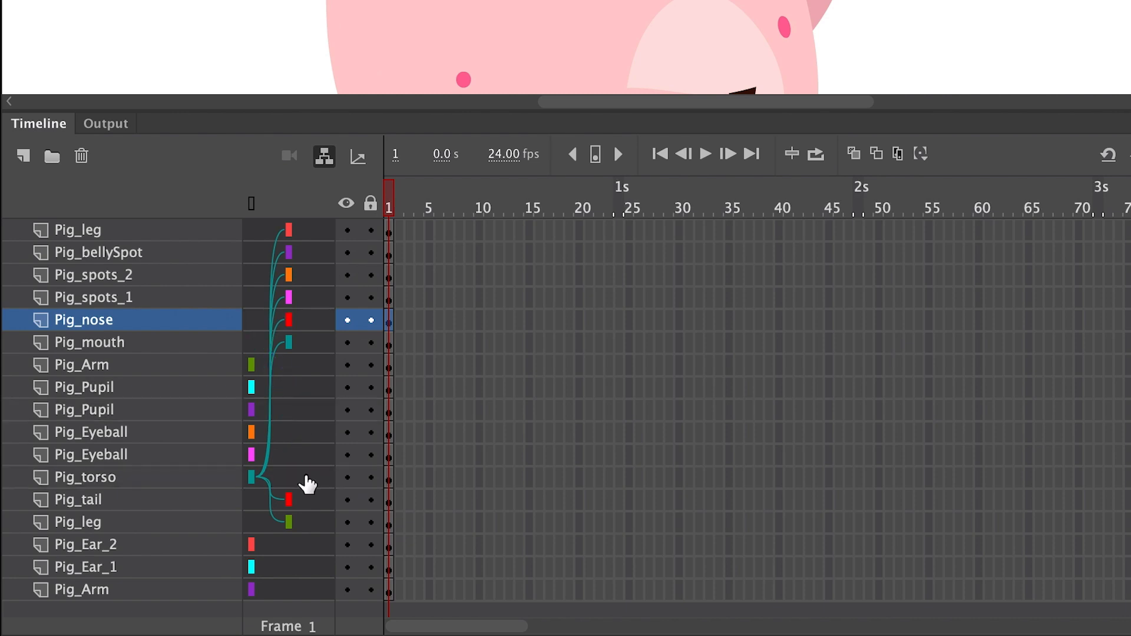
{"action": "scroll", "coordinate": [601, 47], "scroll_direction": "down", "scroll_amount": 5}
{"action": "key", "text": "super+equal"}
{"action": "left_click_drag", "start_coordinate": [252, 432], "coordinate": [304, 477]}
{"action": "left_click_drag", "start_coordinate": [252, 454], "coordinate": [317, 486]}
Parent each Pig_Pupil layer to its own Pig_Eyeball layer, the upper pupil to the upper eyeball
{"action": "left_click", "coordinate": [84, 388]}
{"action": "left_click", "coordinate": [91, 433]}
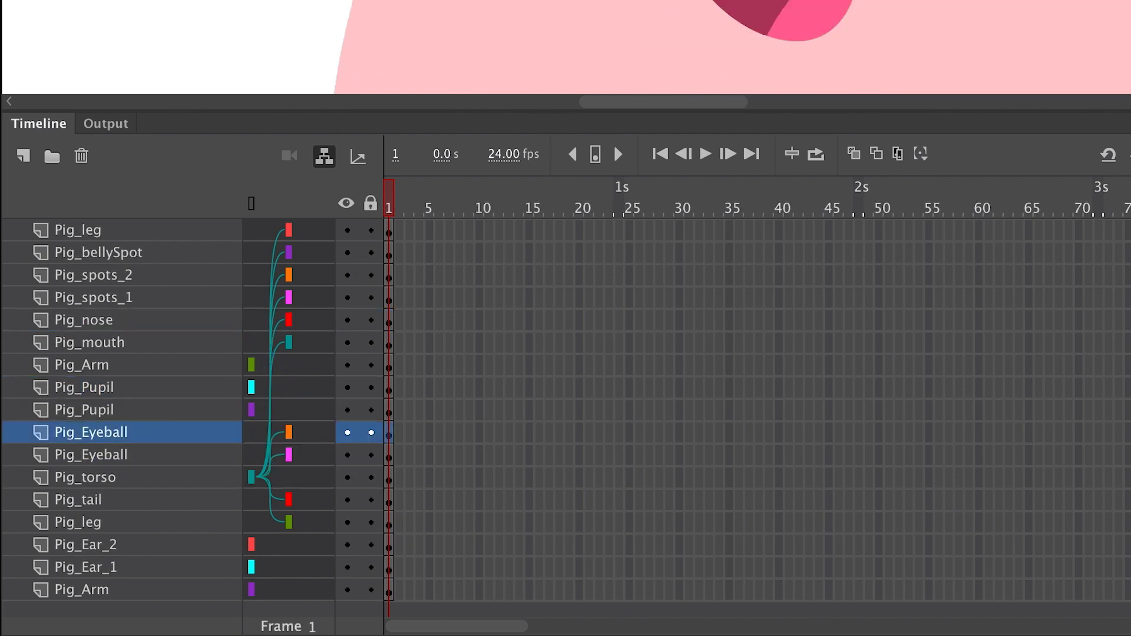
{"action": "left_click", "coordinate": [84, 388]}
{"action": "left_click_drag", "start_coordinate": [320, 389], "coordinate": [324, 463]}
{"action": "left_click", "coordinate": [84, 410]}
{"action": "left_click", "coordinate": [91, 455]}
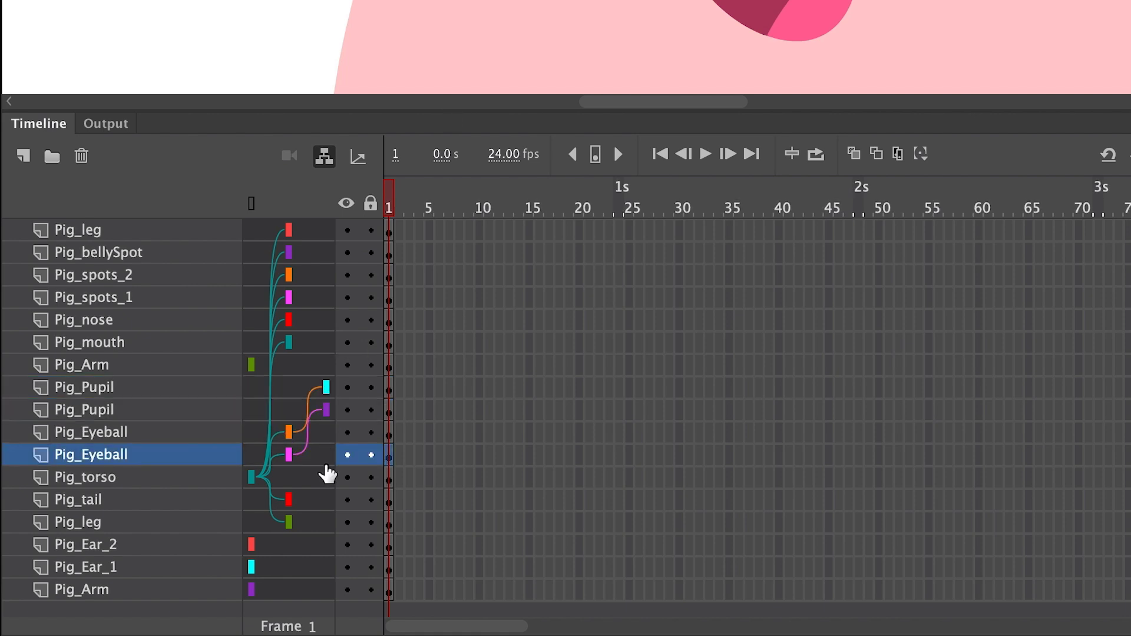
Parent both Pig_Arm layers, Pig_Ear_1 and Pig_Ear_2 to Pig_torso
{"action": "left_click", "coordinate": [82, 365]}
{"action": "left_click_drag", "start_coordinate": [267, 365], "coordinate": [307, 487]}
{"action": "left_click_drag", "start_coordinate": [254, 590], "coordinate": [309, 480]}
{"action": "left_click_drag", "start_coordinate": [252, 567], "coordinate": [313, 493]}
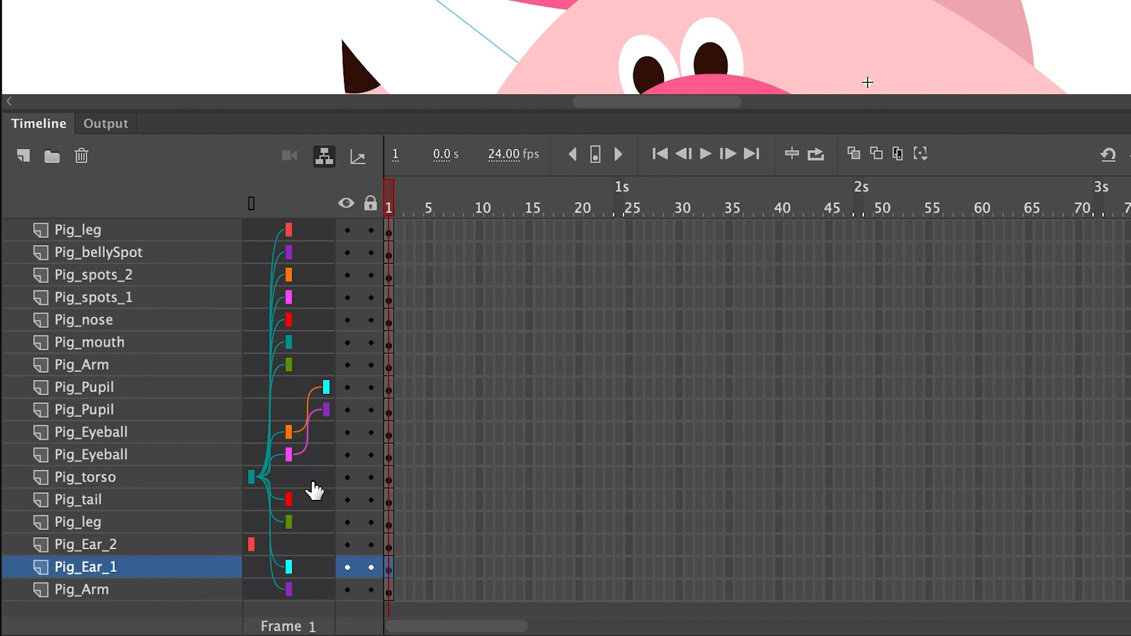
{"action": "left_click_drag", "start_coordinate": [253, 544], "coordinate": [311, 480]}
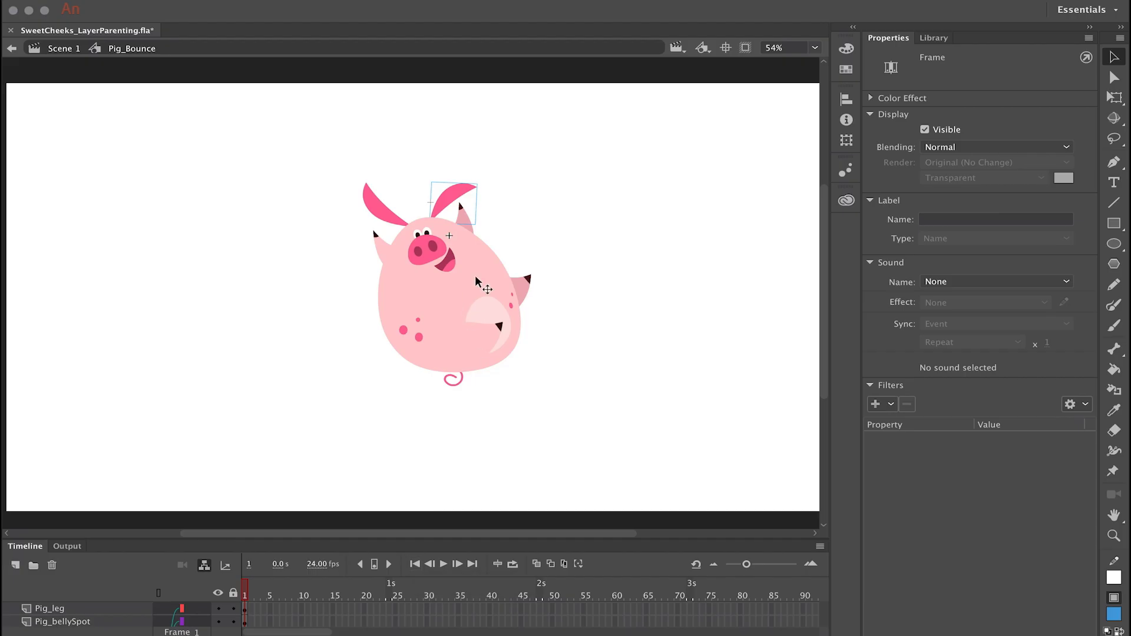
Test the parented rig by moving the torso slightly and rotating it a little with Free Transform
{"action": "key", "text": "z"}
{"action": "left_click_drag", "start_coordinate": [325, 147], "coordinate": [538, 383]}
{"action": "key", "text": "v"}
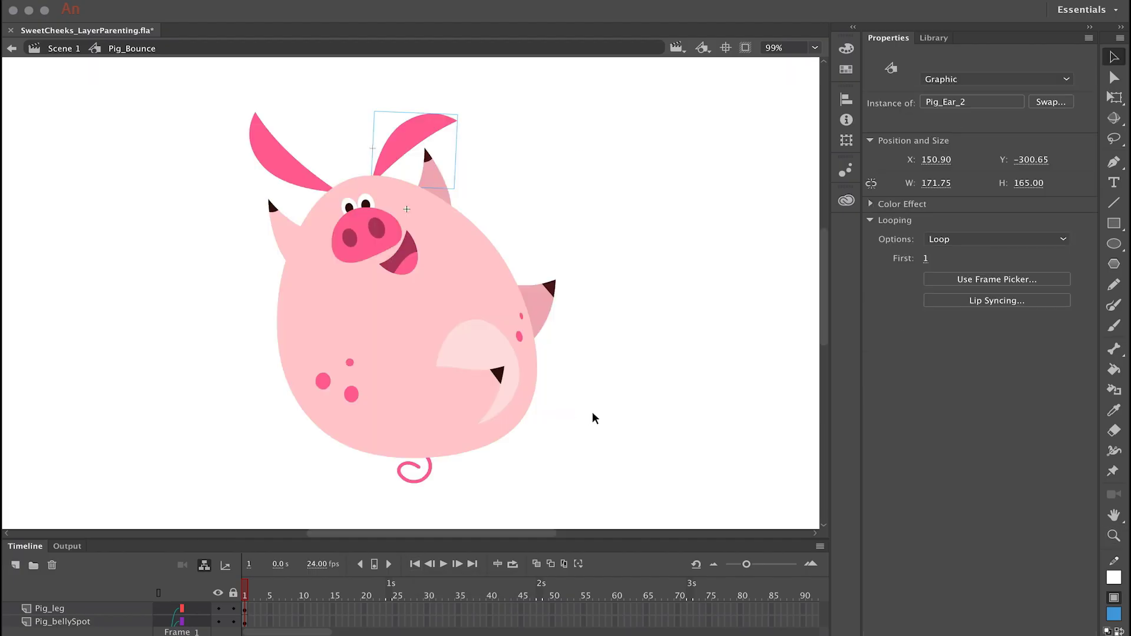
{"action": "left_click", "coordinate": [592, 418]}
{"action": "mouse_move", "coordinate": [475, 298]}
{"action": "left_mouse_down"}
{"action": "mouse_move", "coordinate": [530, 285]}
{"action": "mouse_move", "coordinate": [411, 261]}
{"action": "mouse_move", "coordinate": [484, 306]}
{"action": "left_mouse_up"}
{"action": "key", "text": "q"}
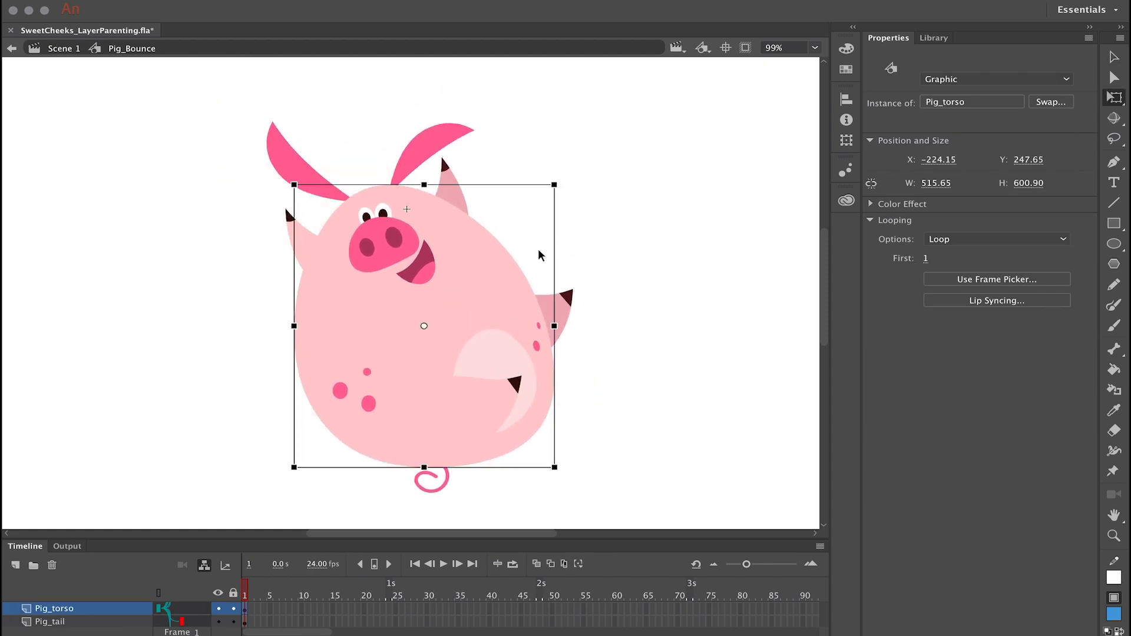
{"action": "mouse_move", "coordinate": [568, 185]}
{"action": "left_mouse_down"}
{"action": "mouse_move", "coordinate": [554, 171]}
{"action": "mouse_move", "coordinate": [598, 253]}
{"action": "mouse_move", "coordinate": [560, 177]}
{"action": "left_mouse_up"}
Rotate Pig_Ear_2 and the near leg slightly around their own pivot points
{"action": "left_click", "coordinate": [435, 152]}
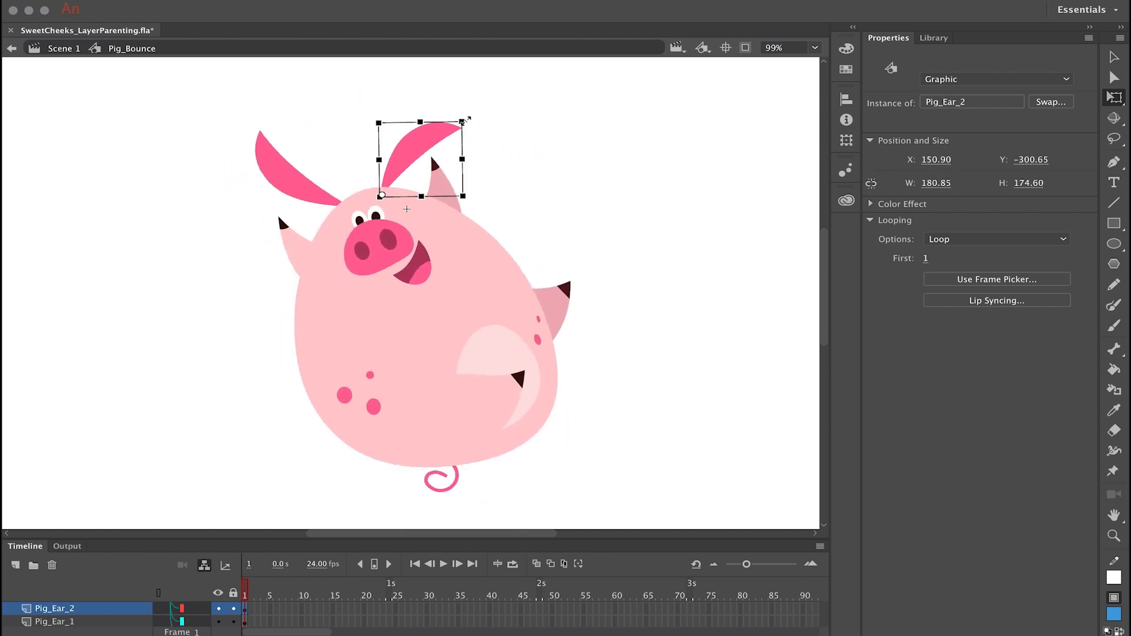
{"action": "mouse_move", "coordinate": [464, 121]}
{"action": "left_mouse_down"}
{"action": "mouse_move", "coordinate": [443, 94]}
{"action": "mouse_move", "coordinate": [469, 122]}
{"action": "left_mouse_up"}
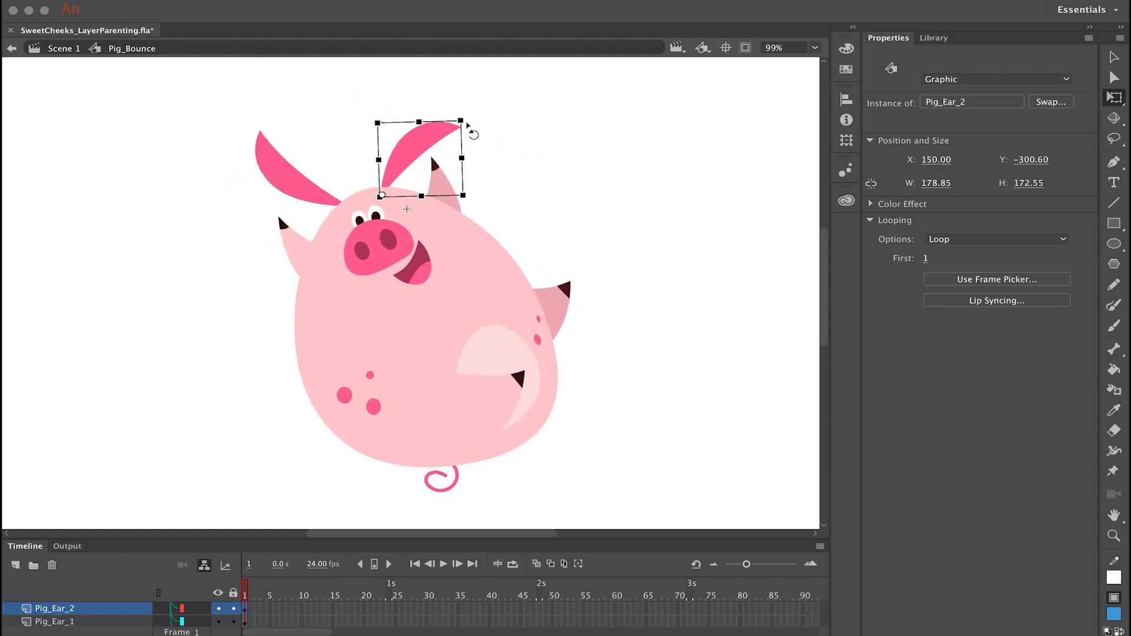
{"action": "left_click", "coordinate": [505, 390]}
{"action": "mouse_move", "coordinate": [536, 373]}
{"action": "left_mouse_down"}
{"action": "mouse_move", "coordinate": [507, 360]}
{"action": "mouse_move", "coordinate": [538, 369]}
{"action": "left_mouse_up"}
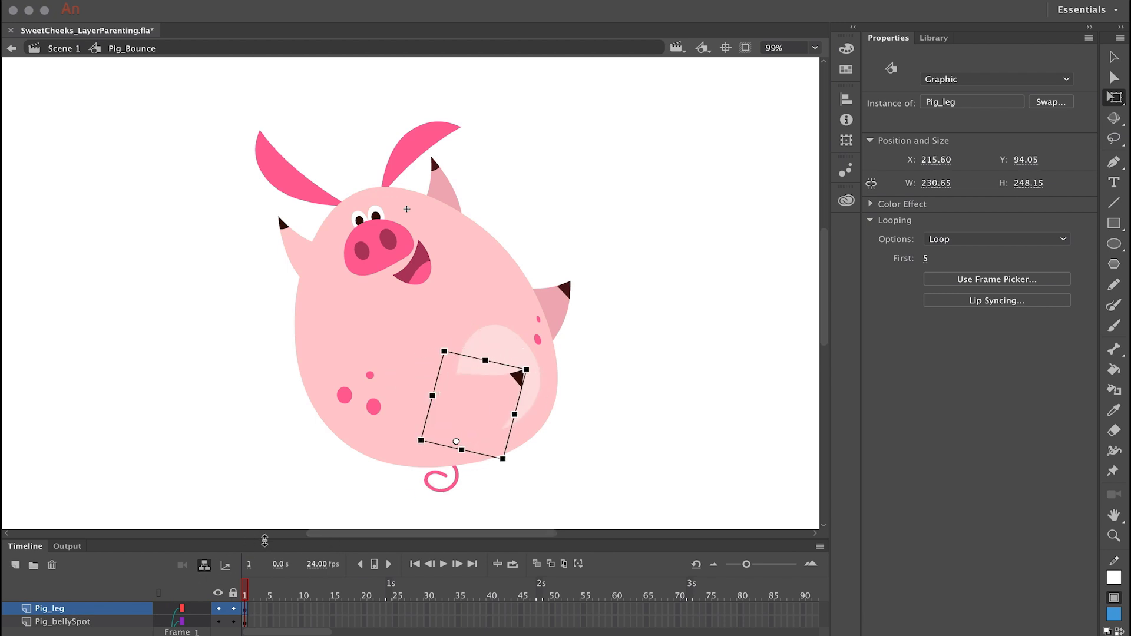
Enlarge the timeline to show all layers and insert keyframes at frame 48 on every layer
{"action": "left_click_drag", "start_coordinate": [265, 538], "coordinate": [280, 312]}
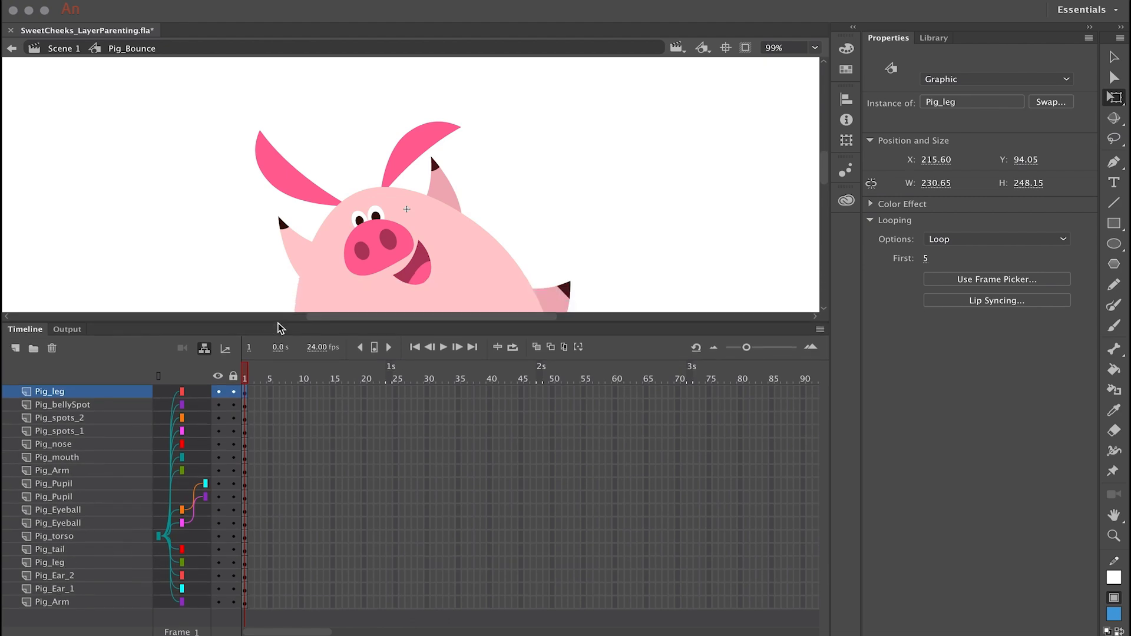
{"action": "left_click", "coordinate": [539, 391]}
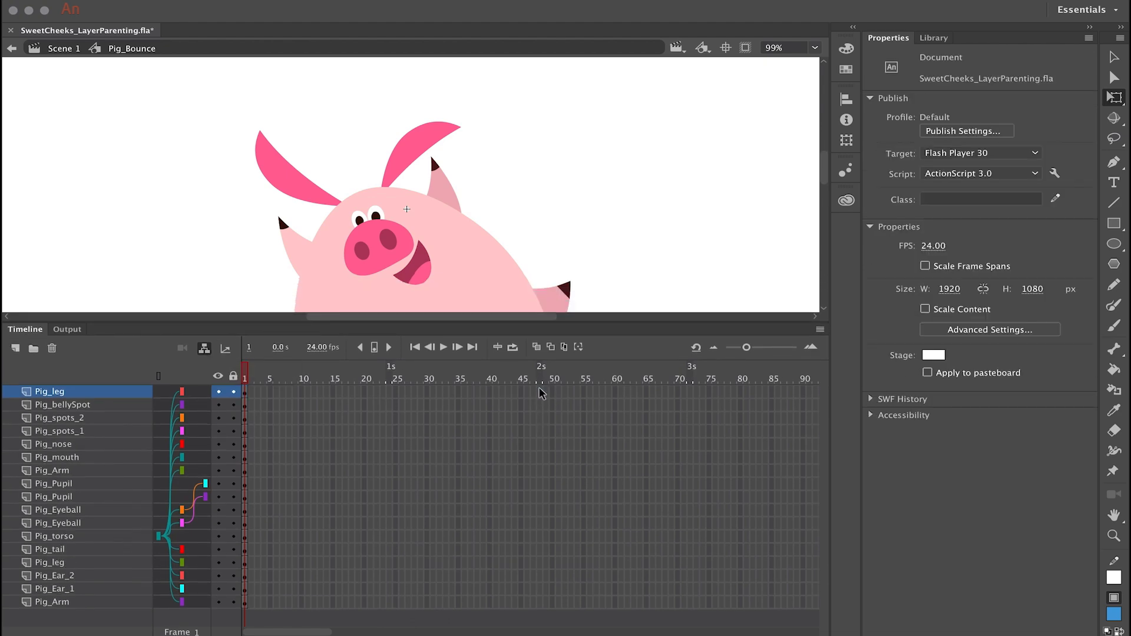
{"action": "left_click_drag", "start_coordinate": [541, 394], "coordinate": [542, 610]}
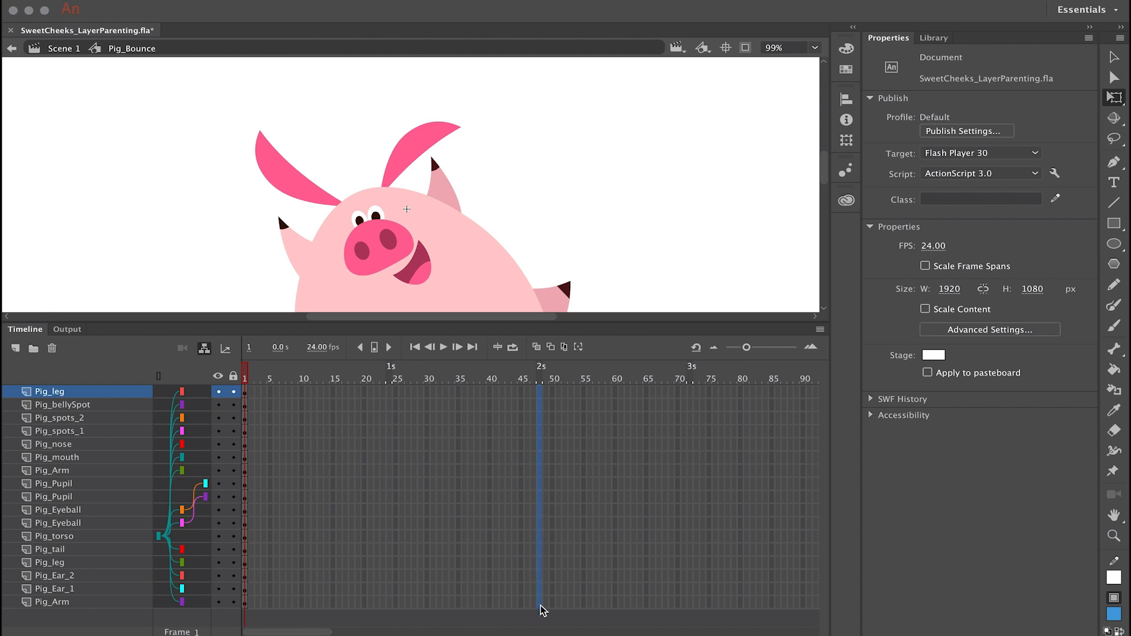
{"action": "key", "text": "F5"}
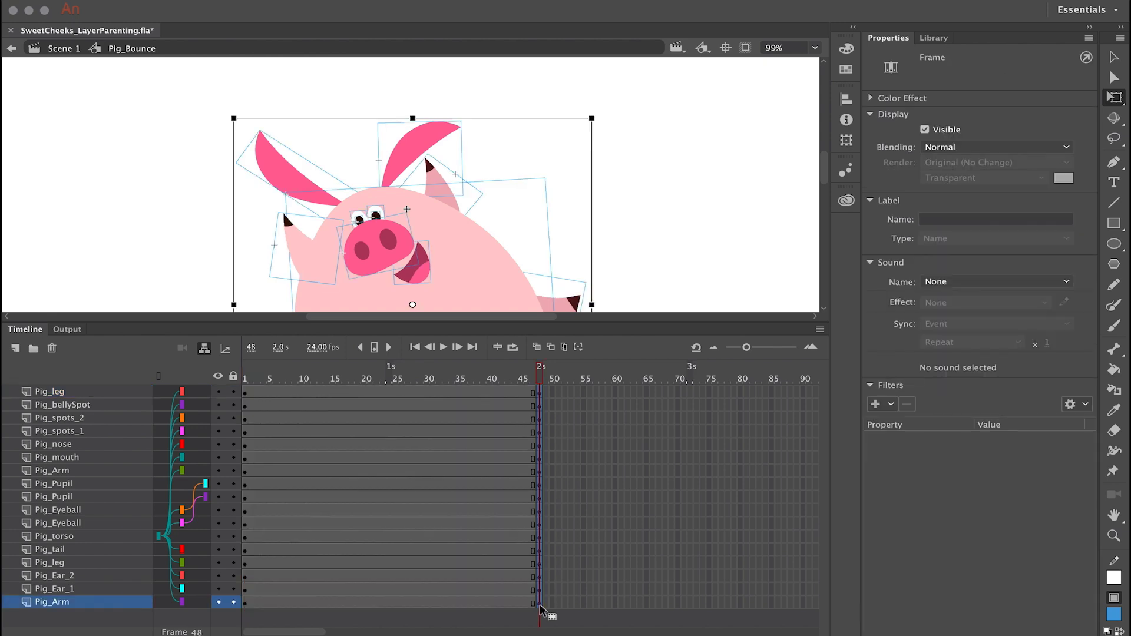
At frame 48, move only the pig's torso straight down below the stage to a Y of about 1743
{"action": "key", "text": "super+minus"}
{"action": "key", "text": "super+minus"}
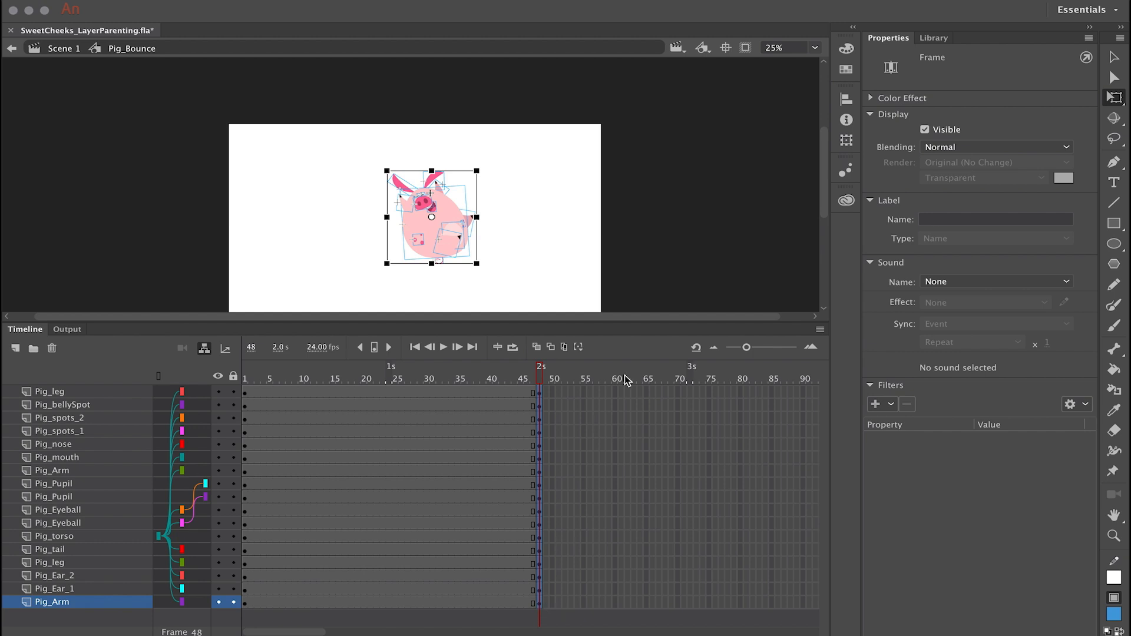
{"action": "left_click_drag", "start_coordinate": [529, 260], "coordinate": [520, 149]}
{"action": "key", "text": "v"}
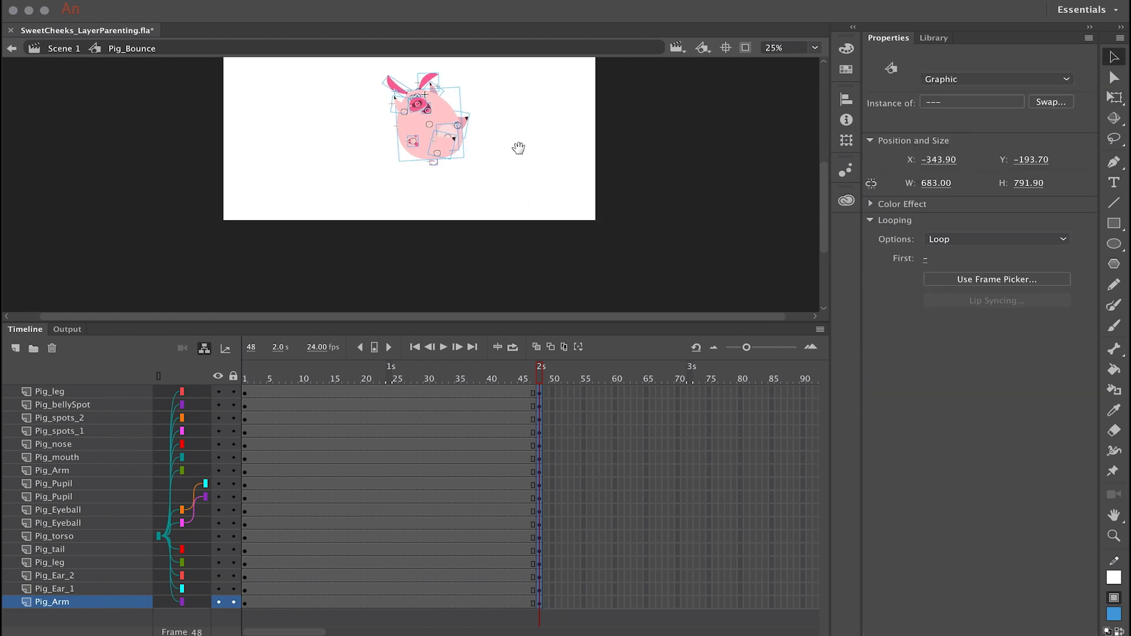
{"action": "left_click", "coordinate": [519, 148]}
{"action": "left_click_drag", "start_coordinate": [431, 125], "coordinate": [428, 300]}
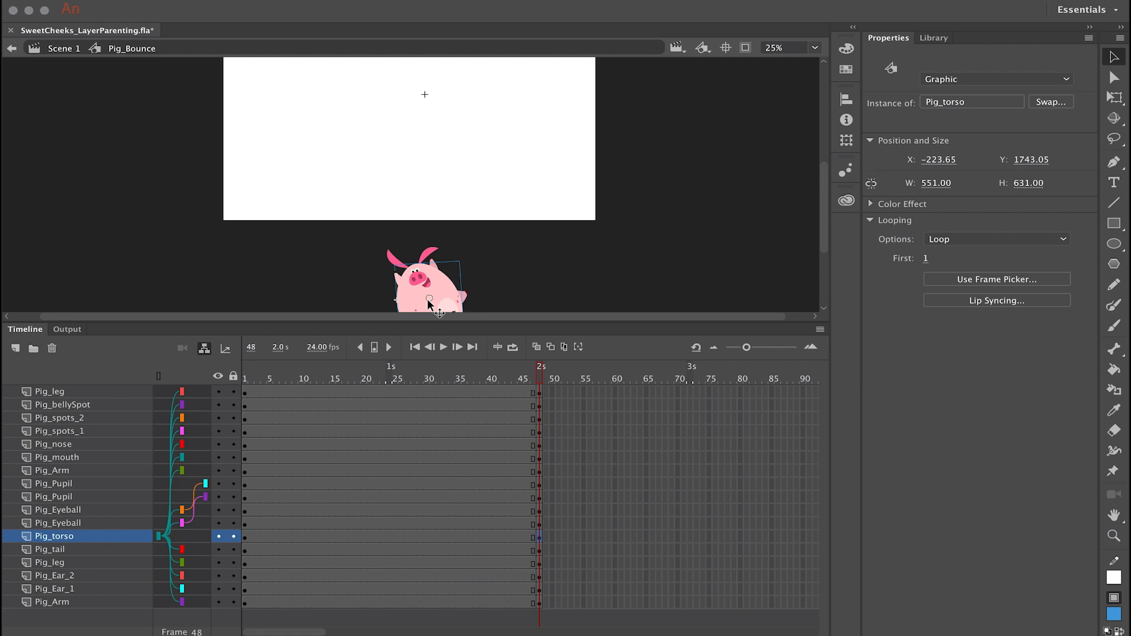
Create a classic tween across all layers between frame 1 and frame 48
{"action": "left_click_drag", "start_coordinate": [288, 390], "coordinate": [425, 596]}
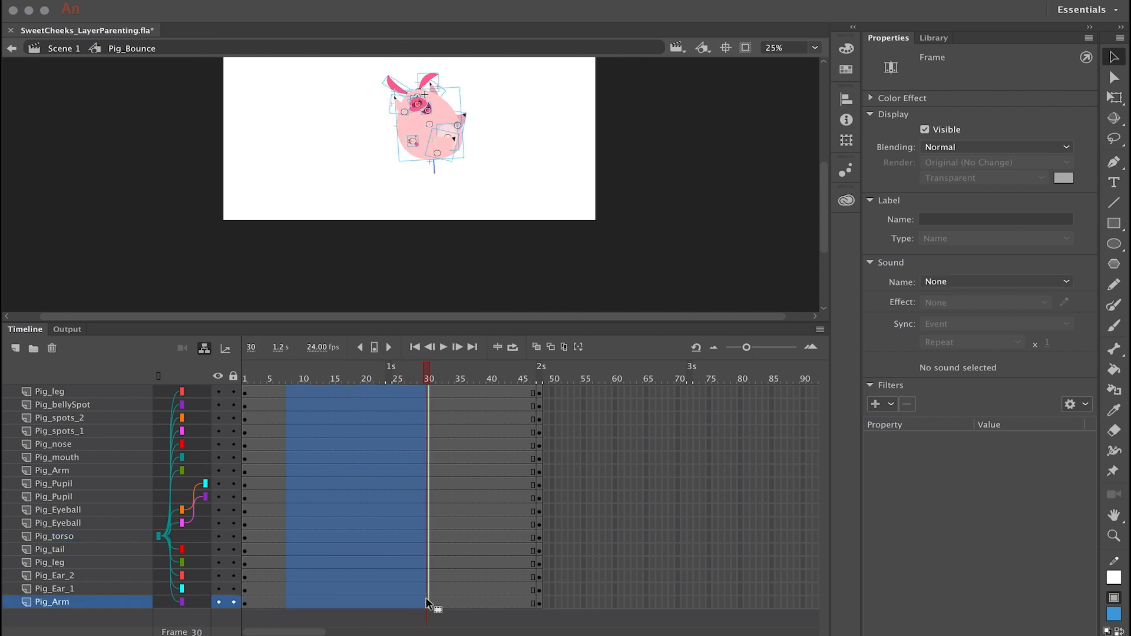
{"action": "right_click", "coordinate": [356, 450]}
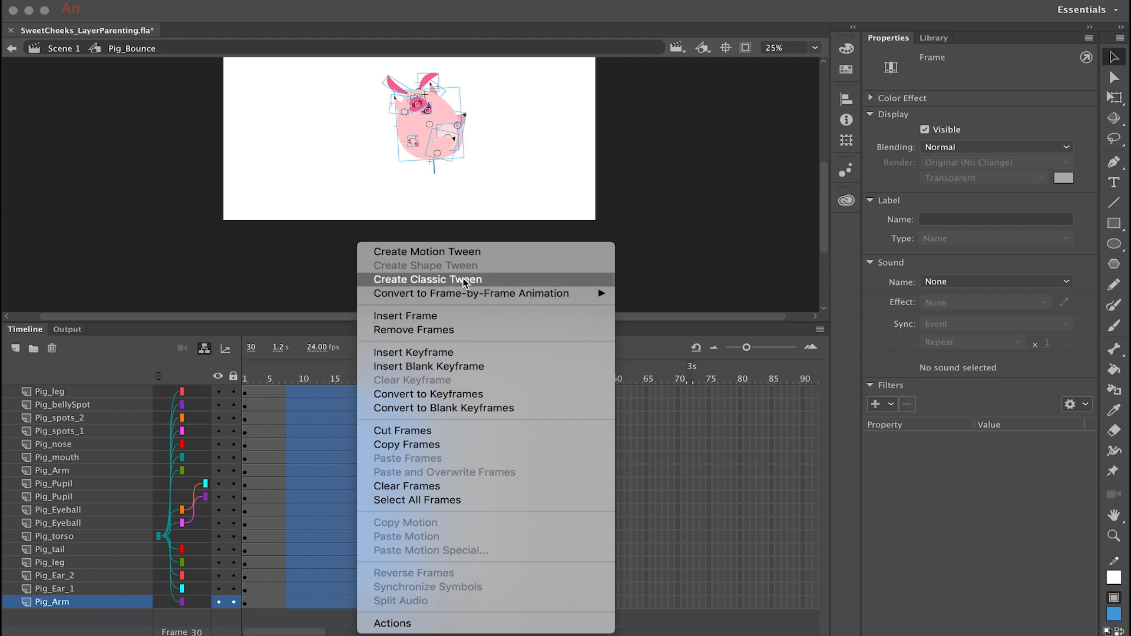
{"action": "left_click", "coordinate": [496, 281]}
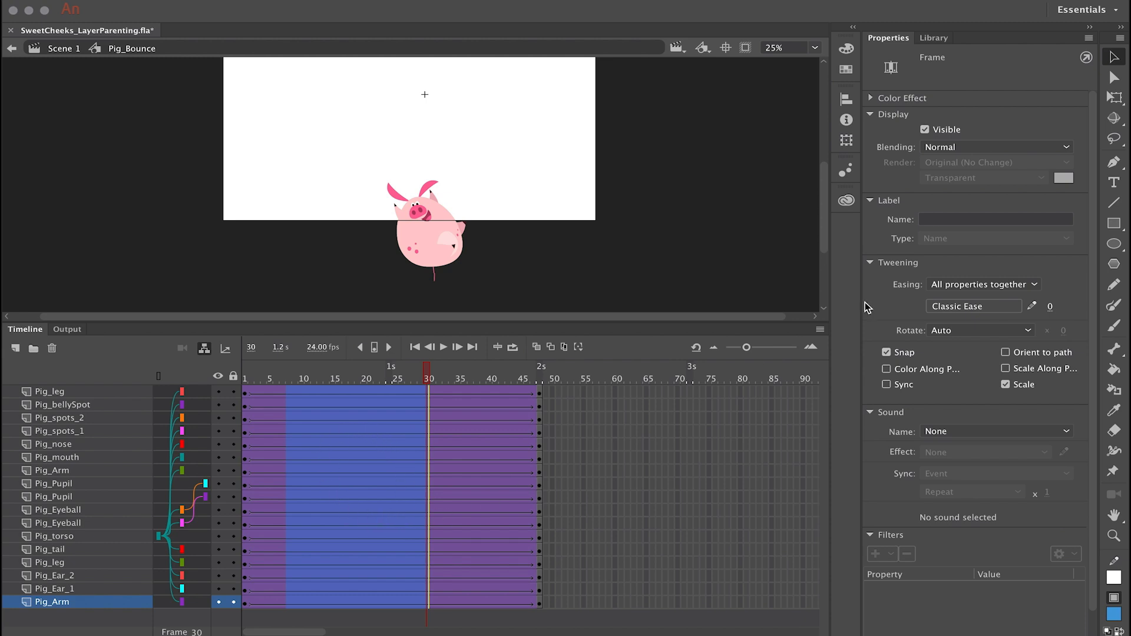
Set the easing of the selected tweens to Ease In with the Cubic preset
{"action": "left_click", "coordinate": [956, 309]}
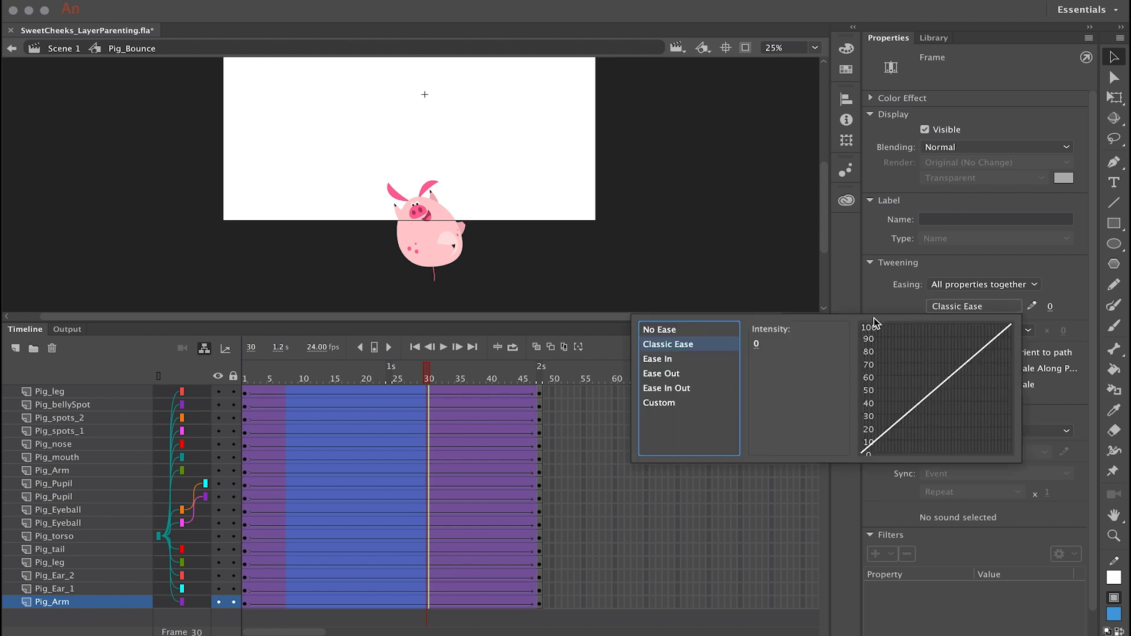
{"action": "left_click", "coordinate": [685, 362]}
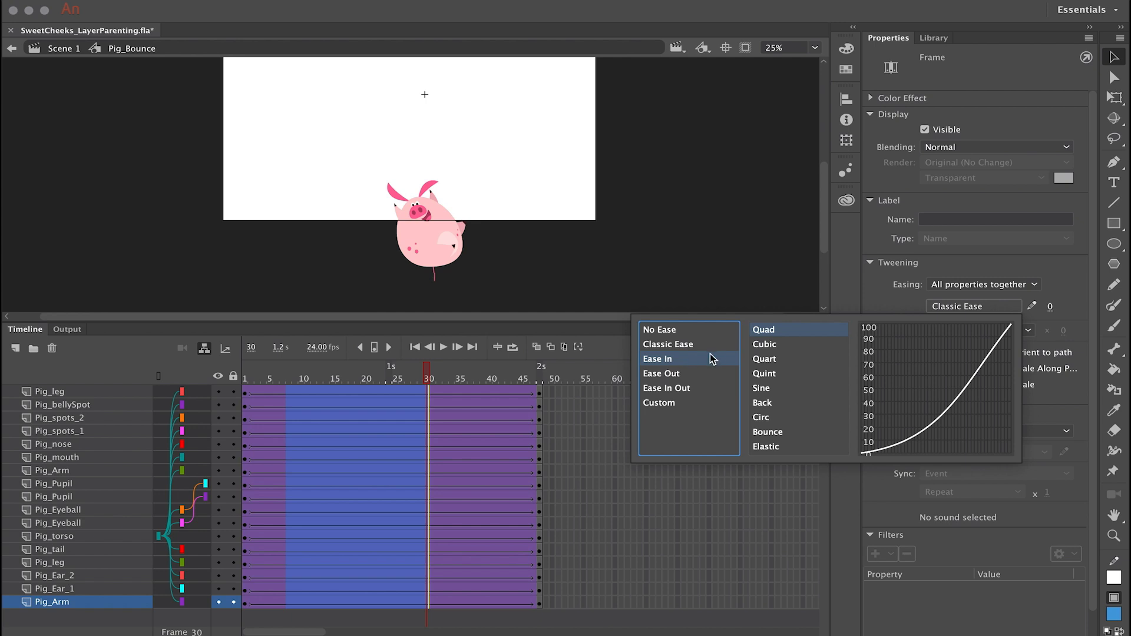
{"action": "left_click", "coordinate": [788, 346]}
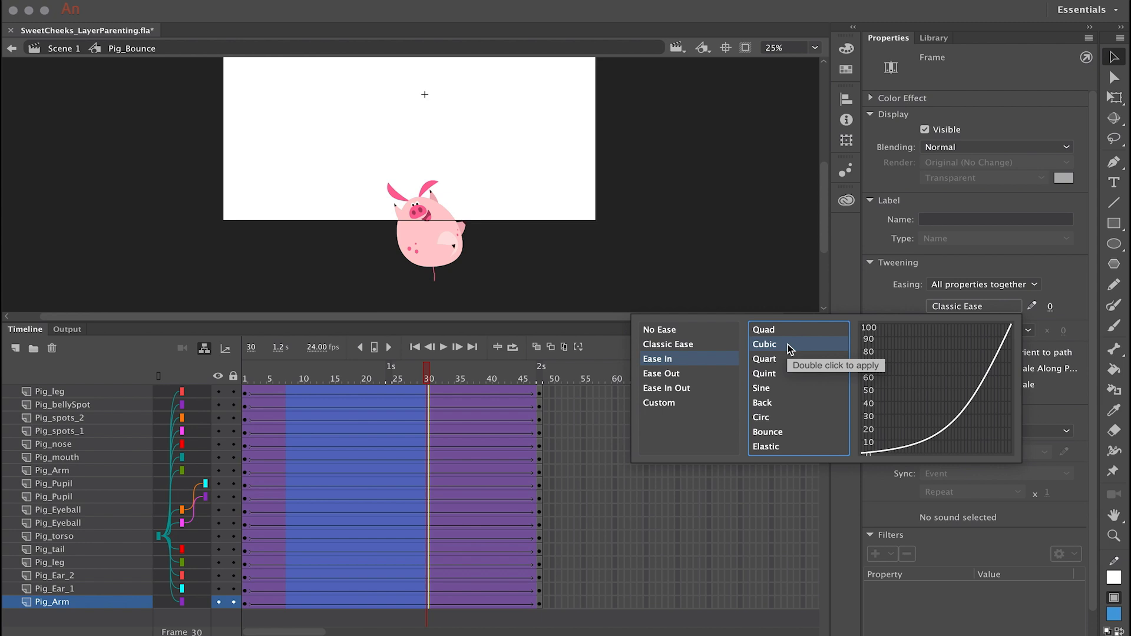
{"action": "double_click", "coordinate": [788, 346]}
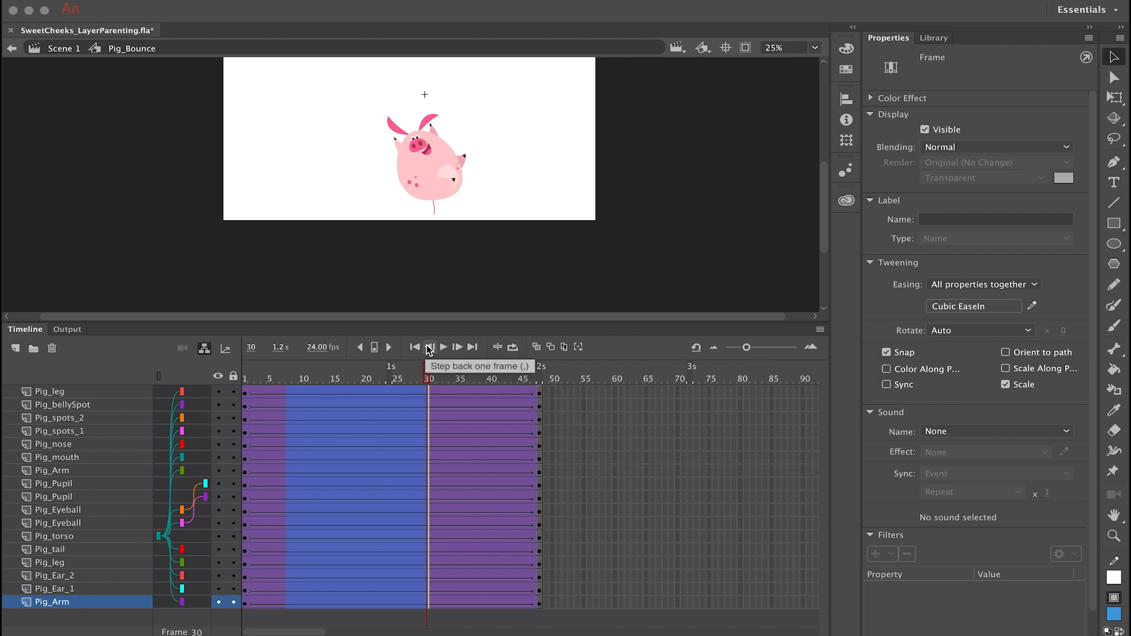
Play the eased fall animation from frame 1 to check its timing
{"action": "left_click_drag", "start_coordinate": [411, 371], "coordinate": [243, 366]}
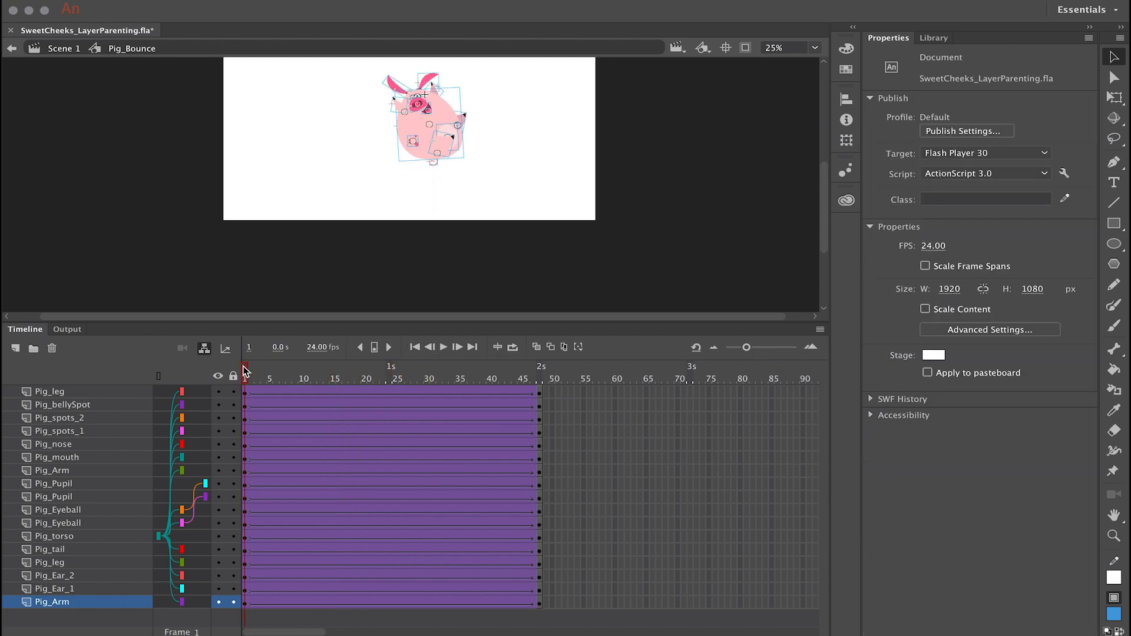
{"action": "key", "text": "Return"}
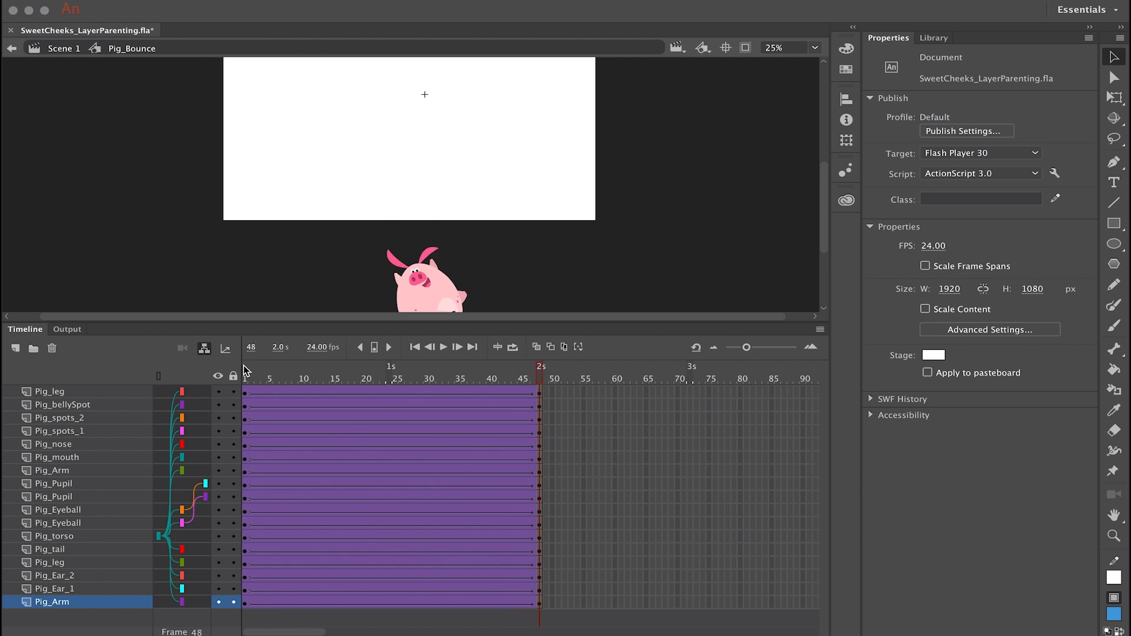
Remove frames 15 to 27 across all layers to shorten the tweens, and play the animation again from frame 1
{"action": "left_click_drag", "start_coordinate": [331, 390], "coordinate": [406, 598]}
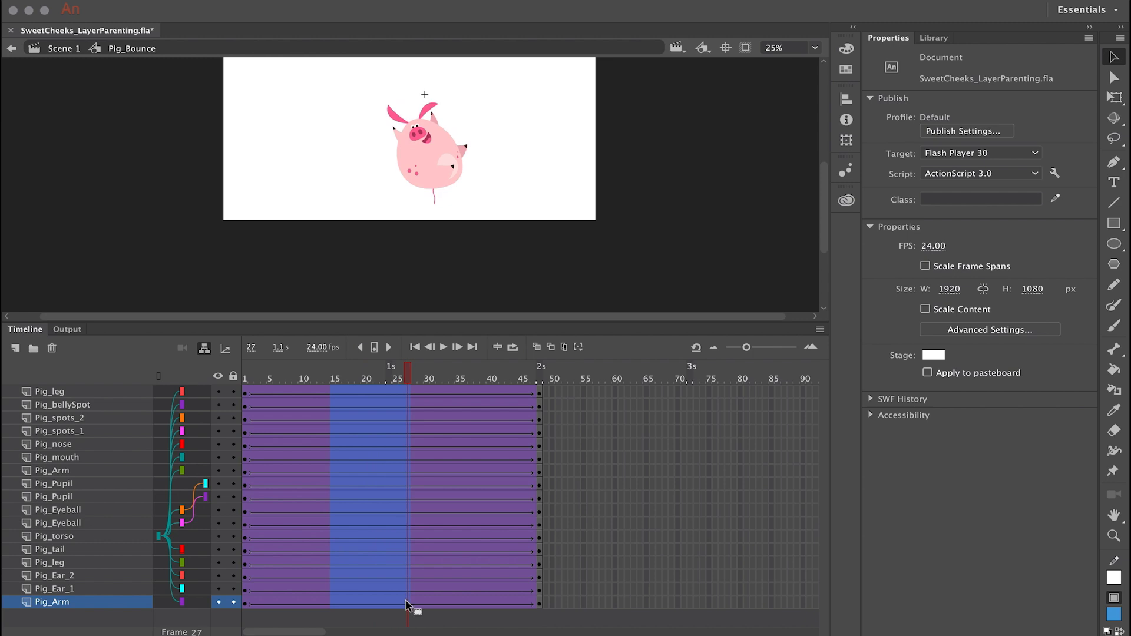
{"action": "right_click", "coordinate": [380, 504]}
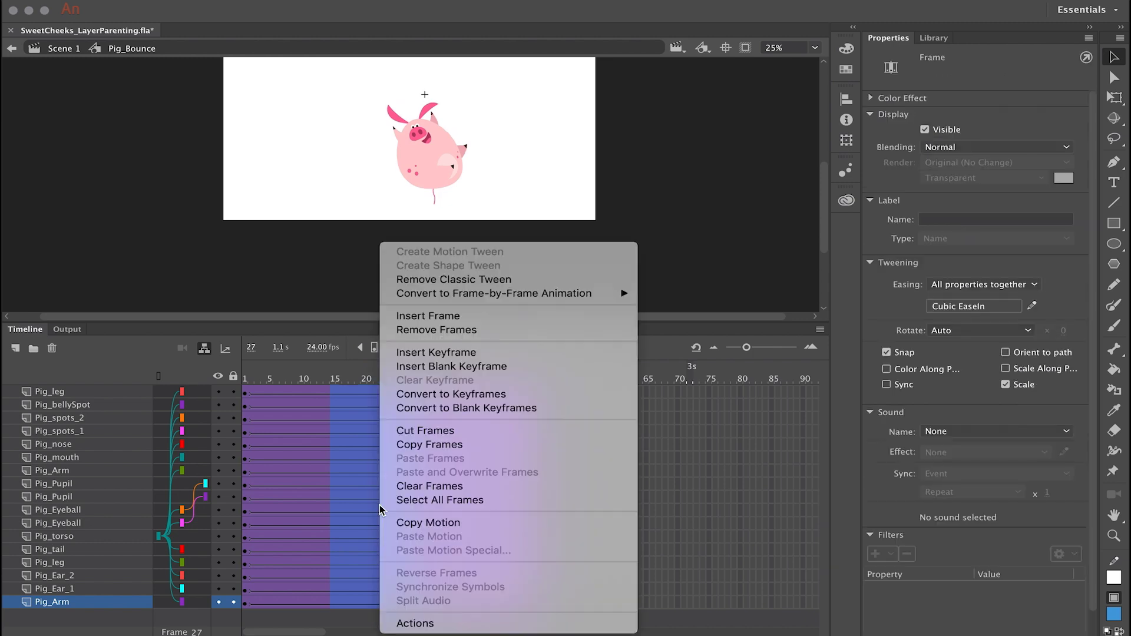
{"action": "left_click", "coordinate": [434, 330]}
{"action": "left_click_drag", "start_coordinate": [392, 378], "coordinate": [229, 378]}
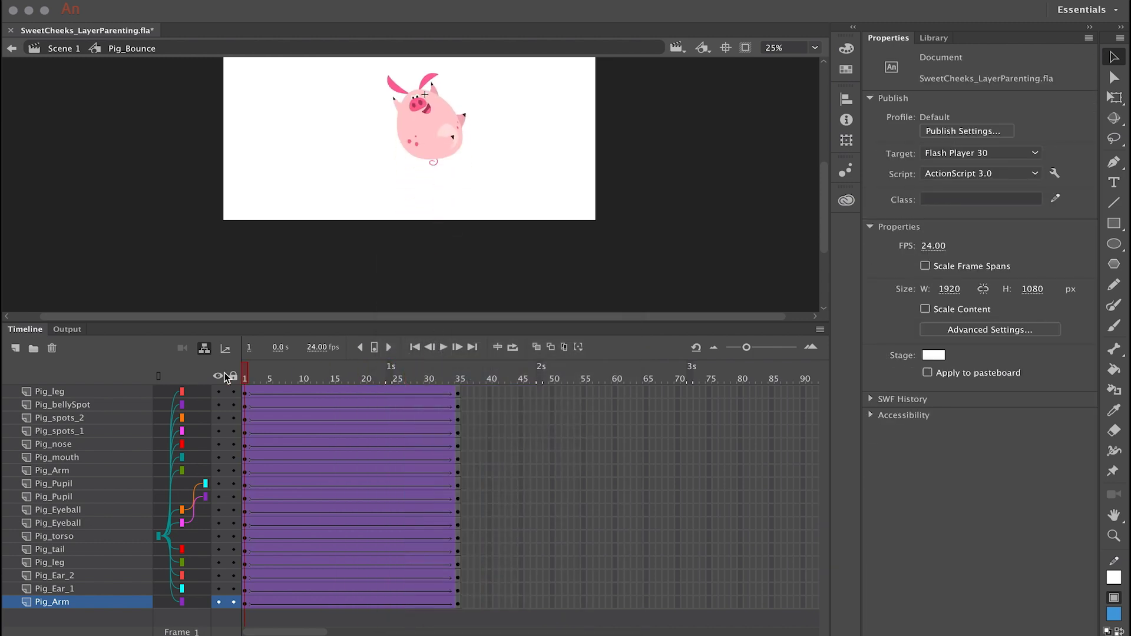
{"action": "key", "text": "Return"}
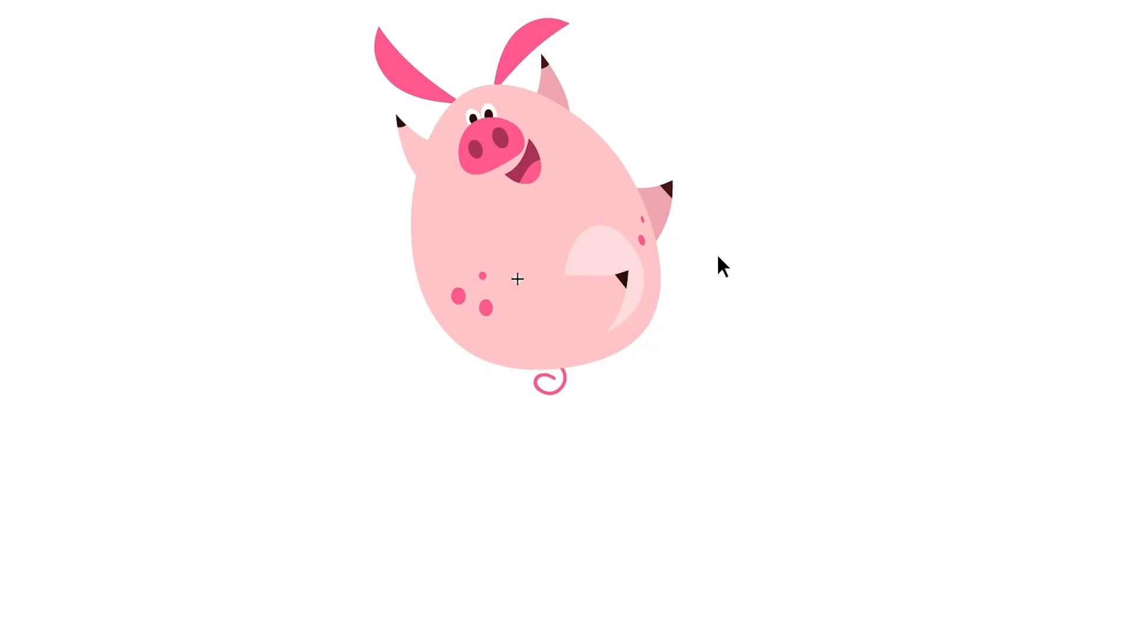